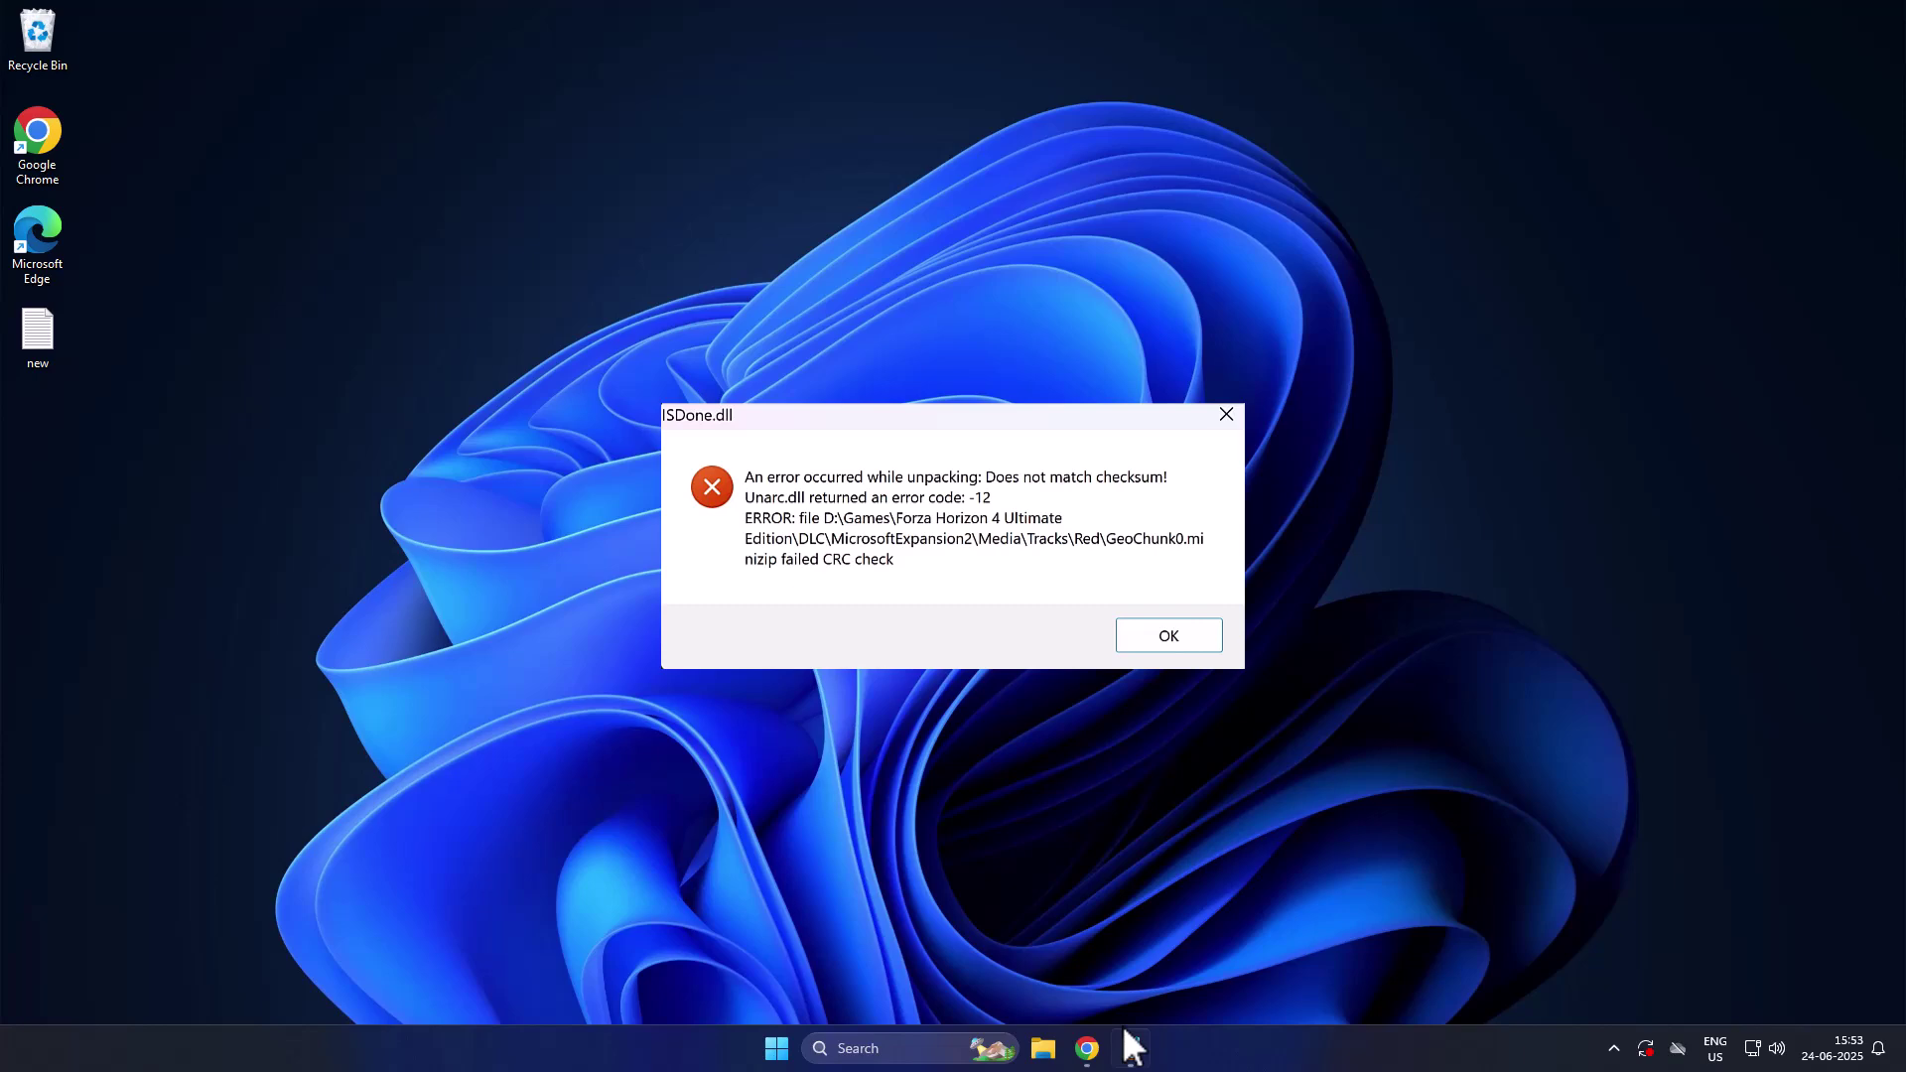
# Dismiss the ISDone.dll error and select the unarc and ISDone download links in new.txt.
pyautogui.press('Return')
pyautogui.click(1130, 1048)
pyautogui.tripleClick(468, 359)
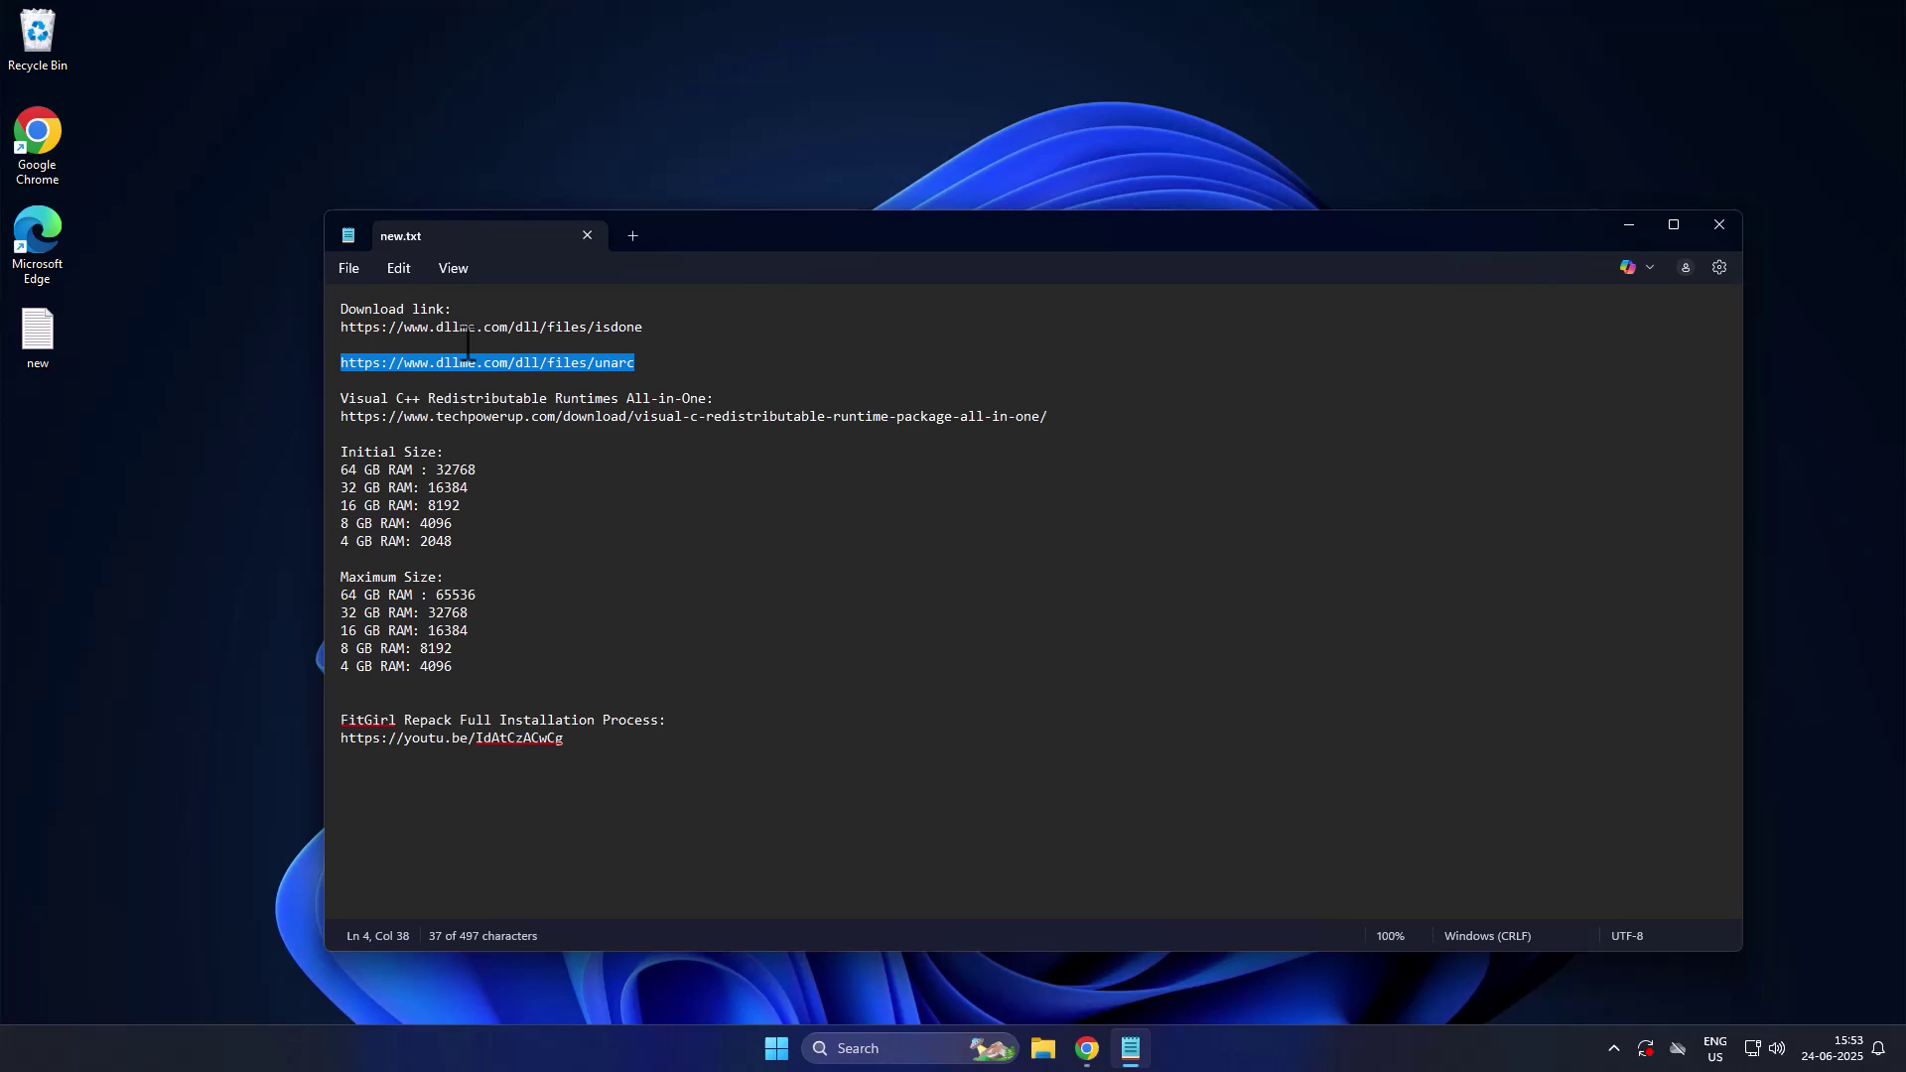
pyautogui.keyDown('shift'); pyautogui.click(350, 328); pyautogui.keyUp('shift')
pyautogui.click(707, 371)
pyautogui.click(1610, 230)
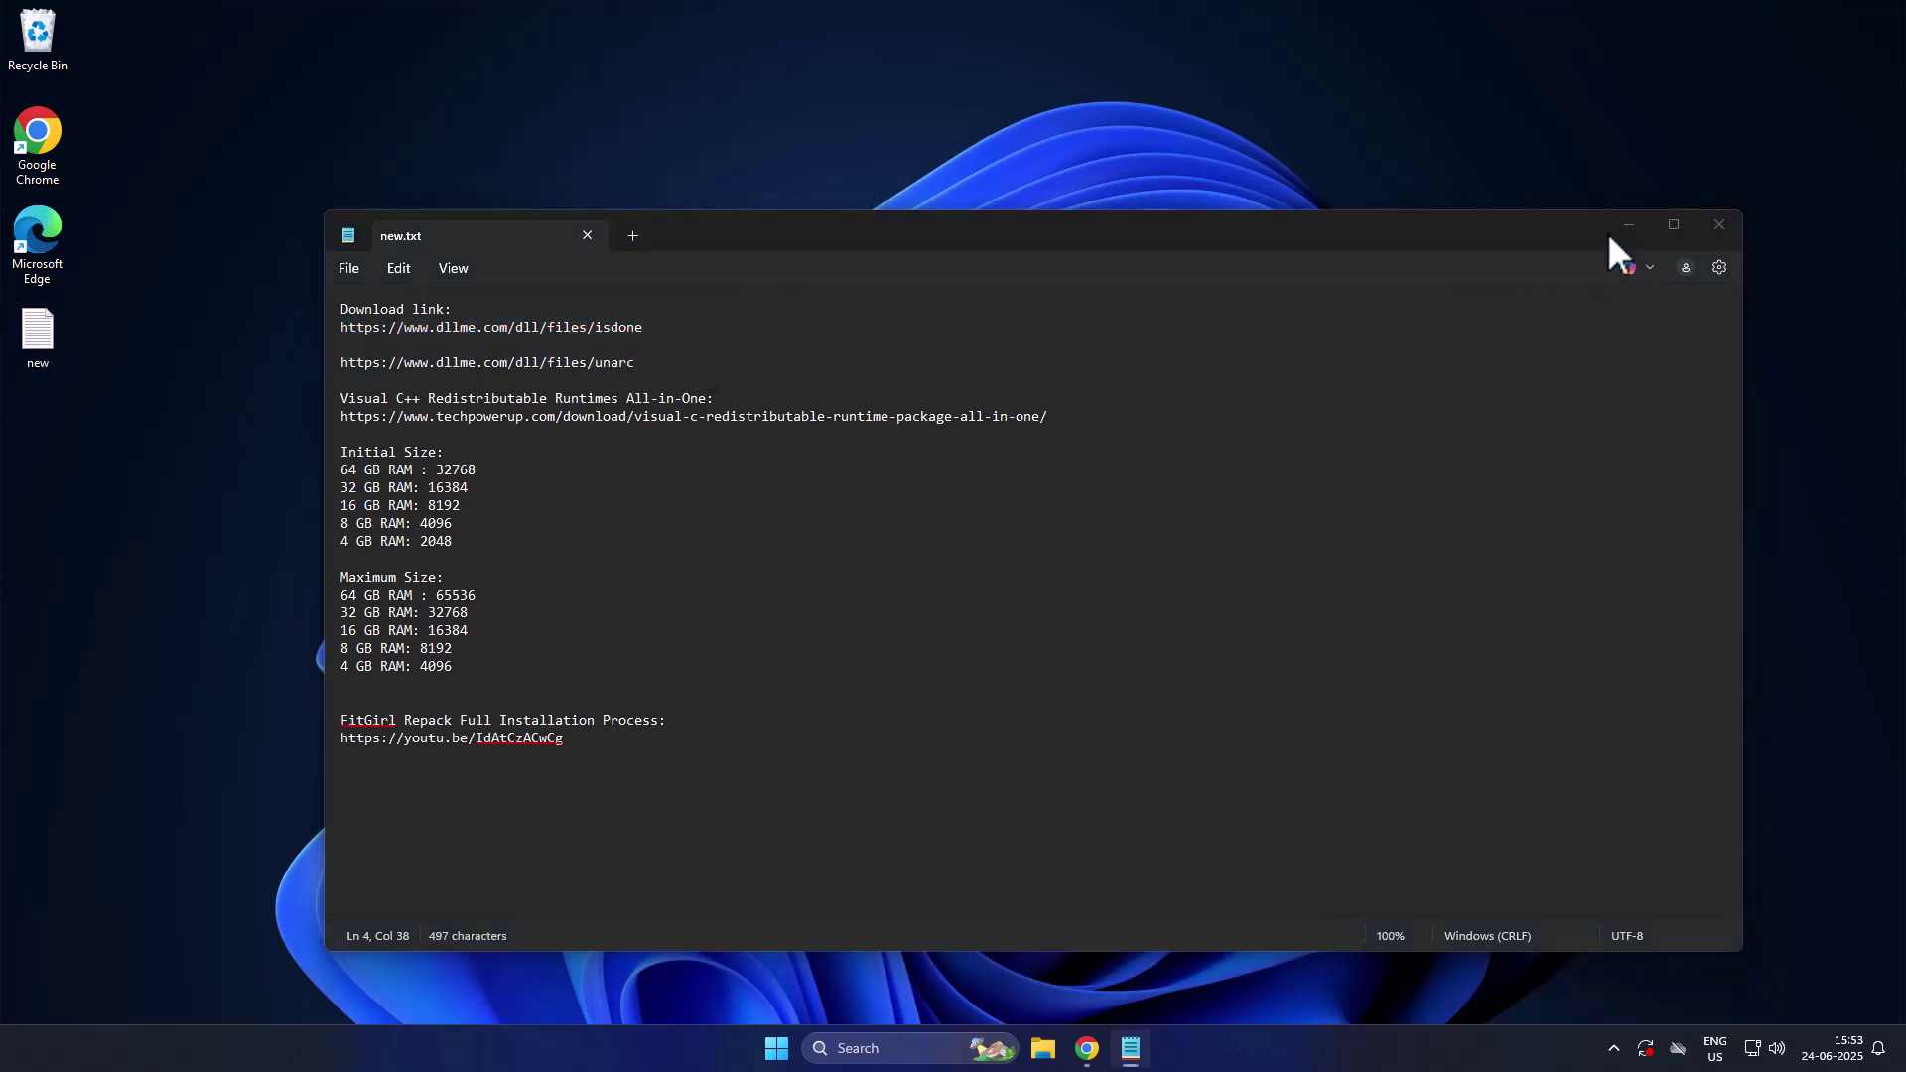
# Download the 32-bit ISDone.dll version 9.17 beta from DLLme.
pyautogui.click(1087, 1047)
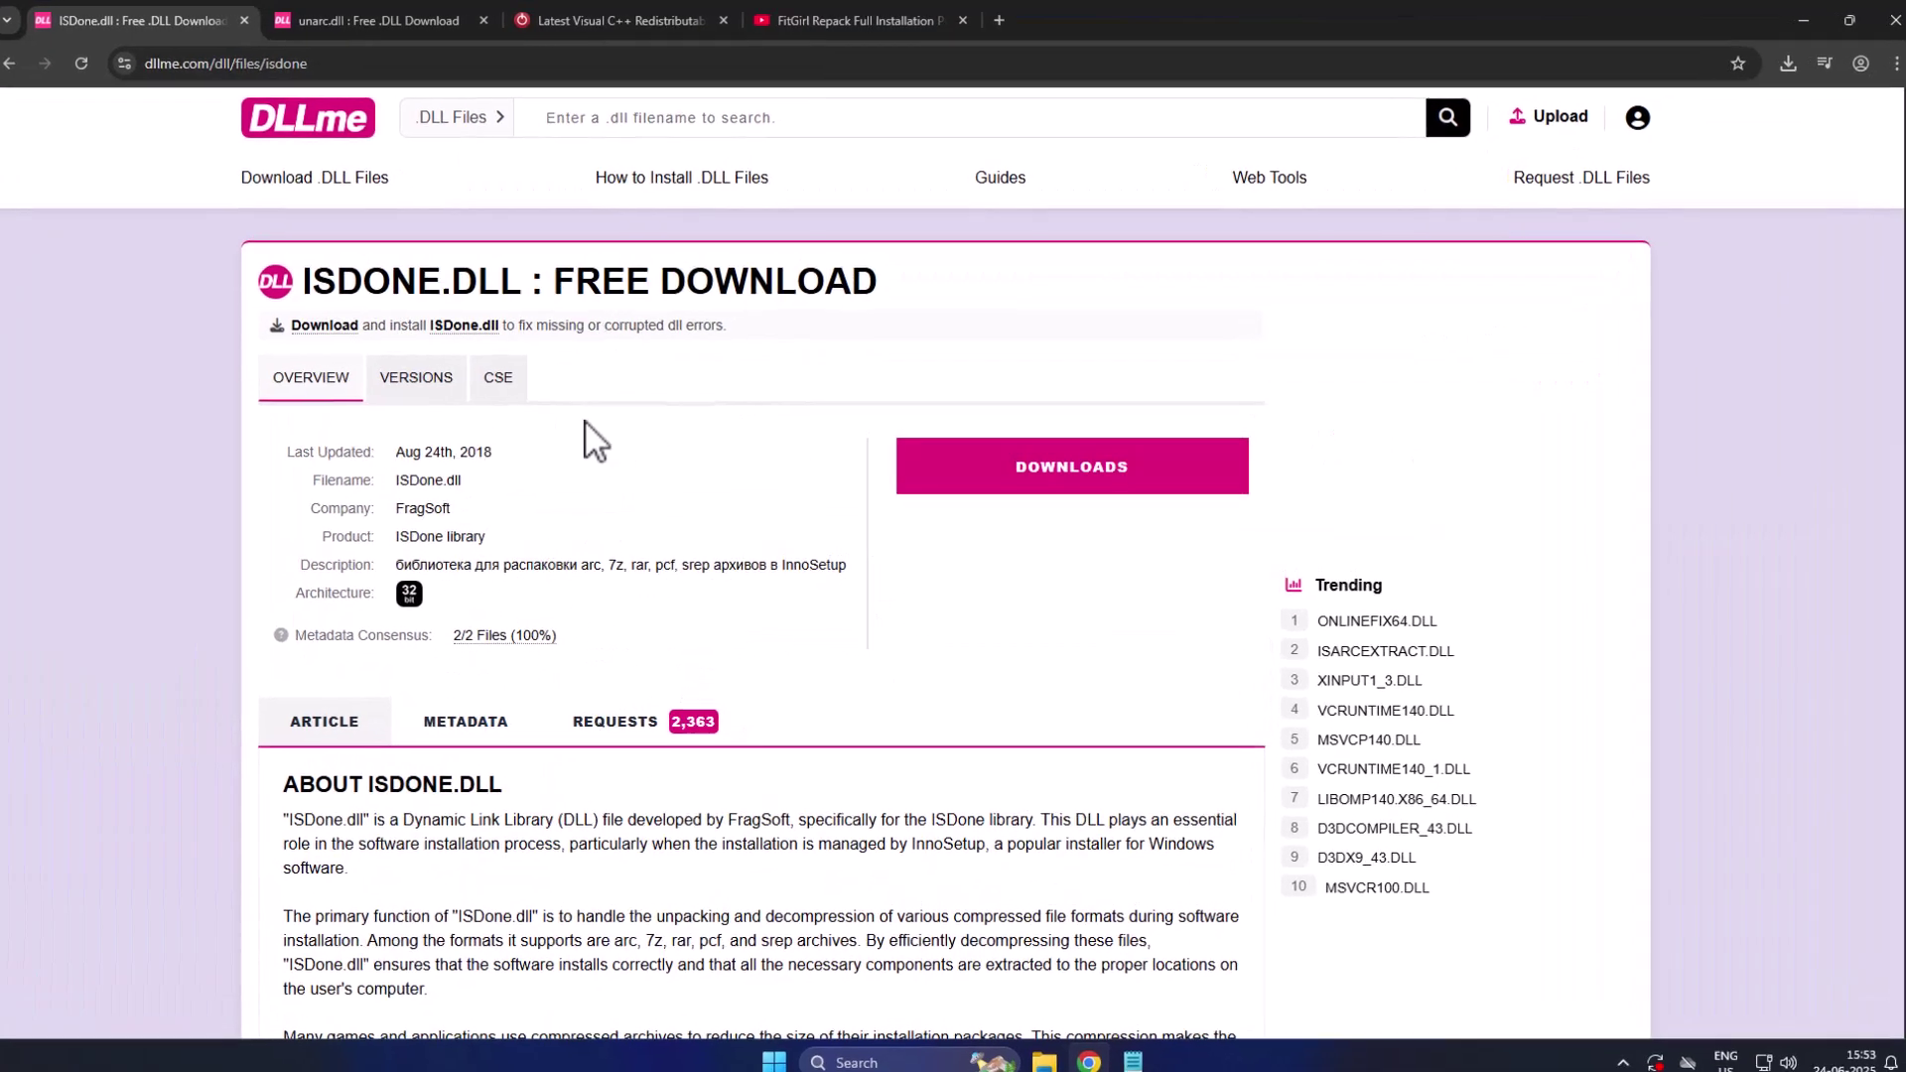
pyautogui.moveTo(526, 277); pyautogui.dragTo(340, 274)
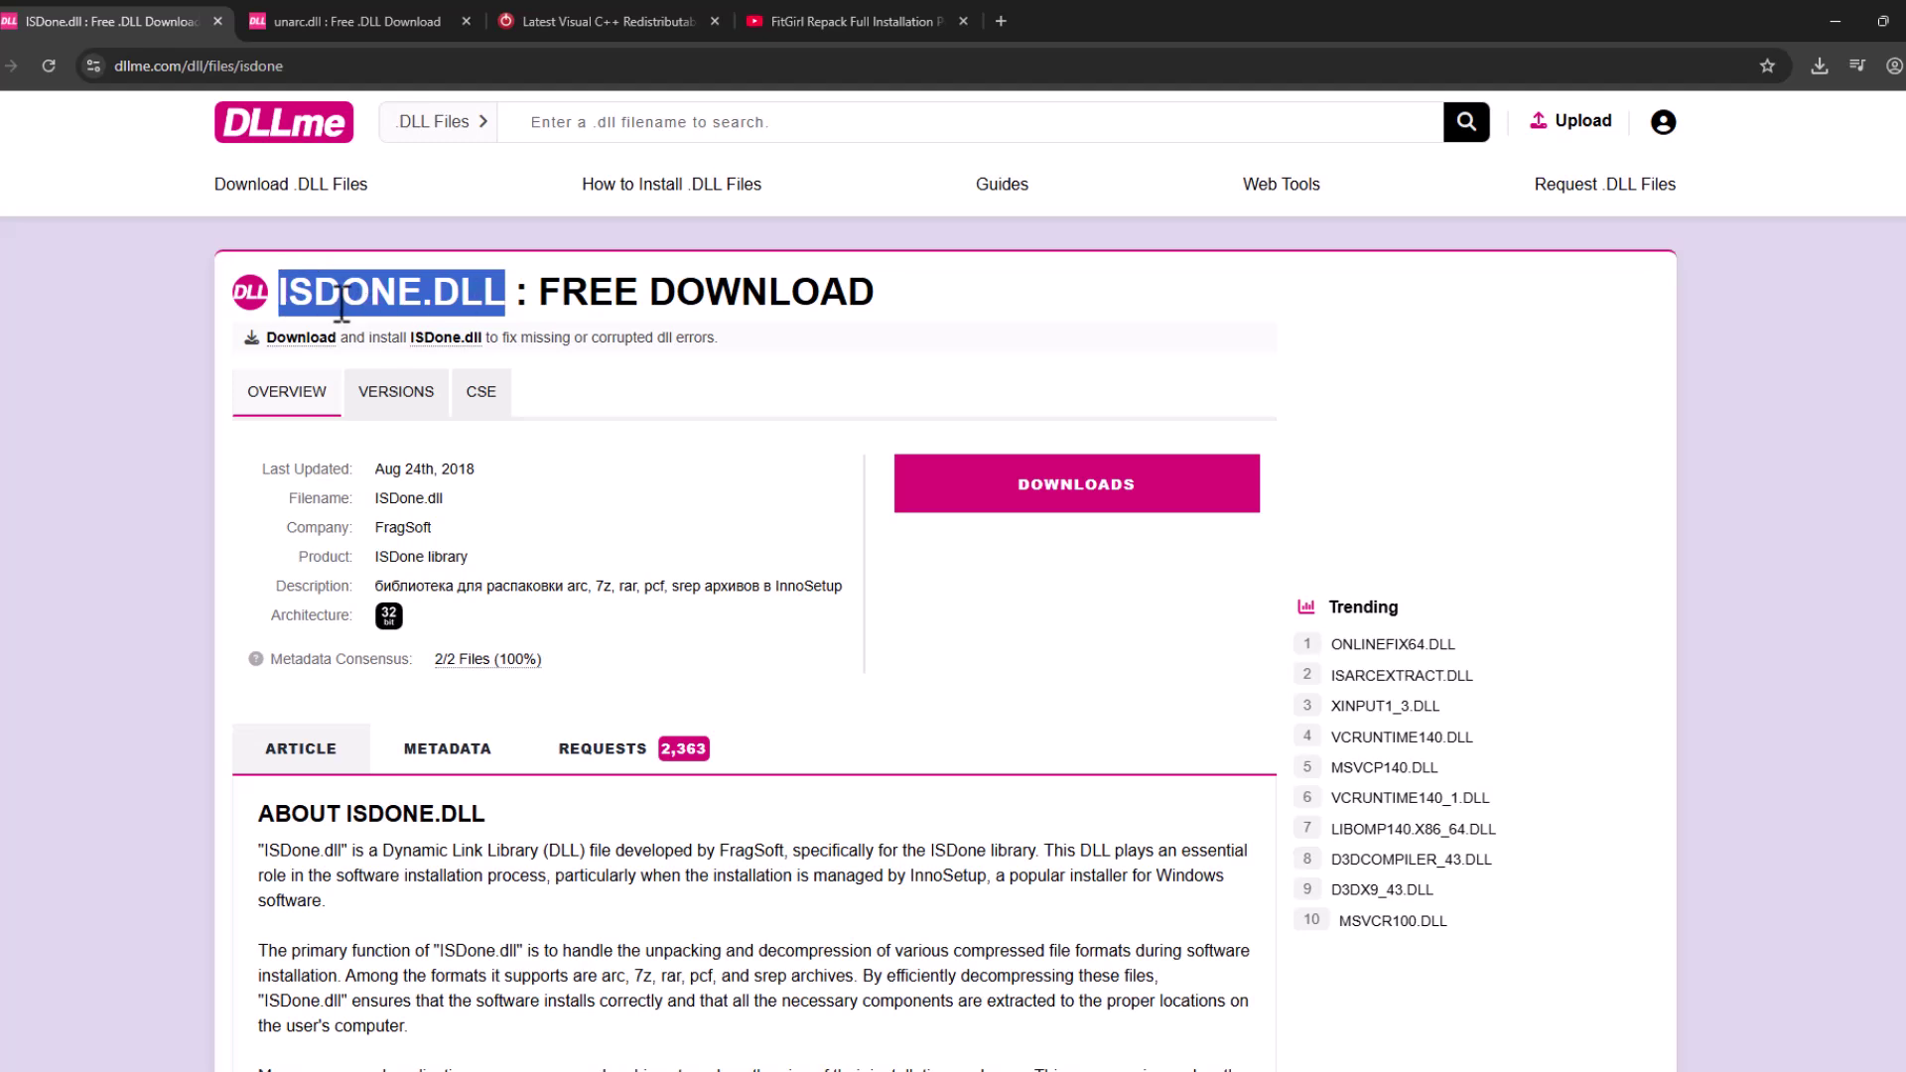
pyautogui.click(1117, 517)
pyautogui.scroll(-5, 1171, 541)
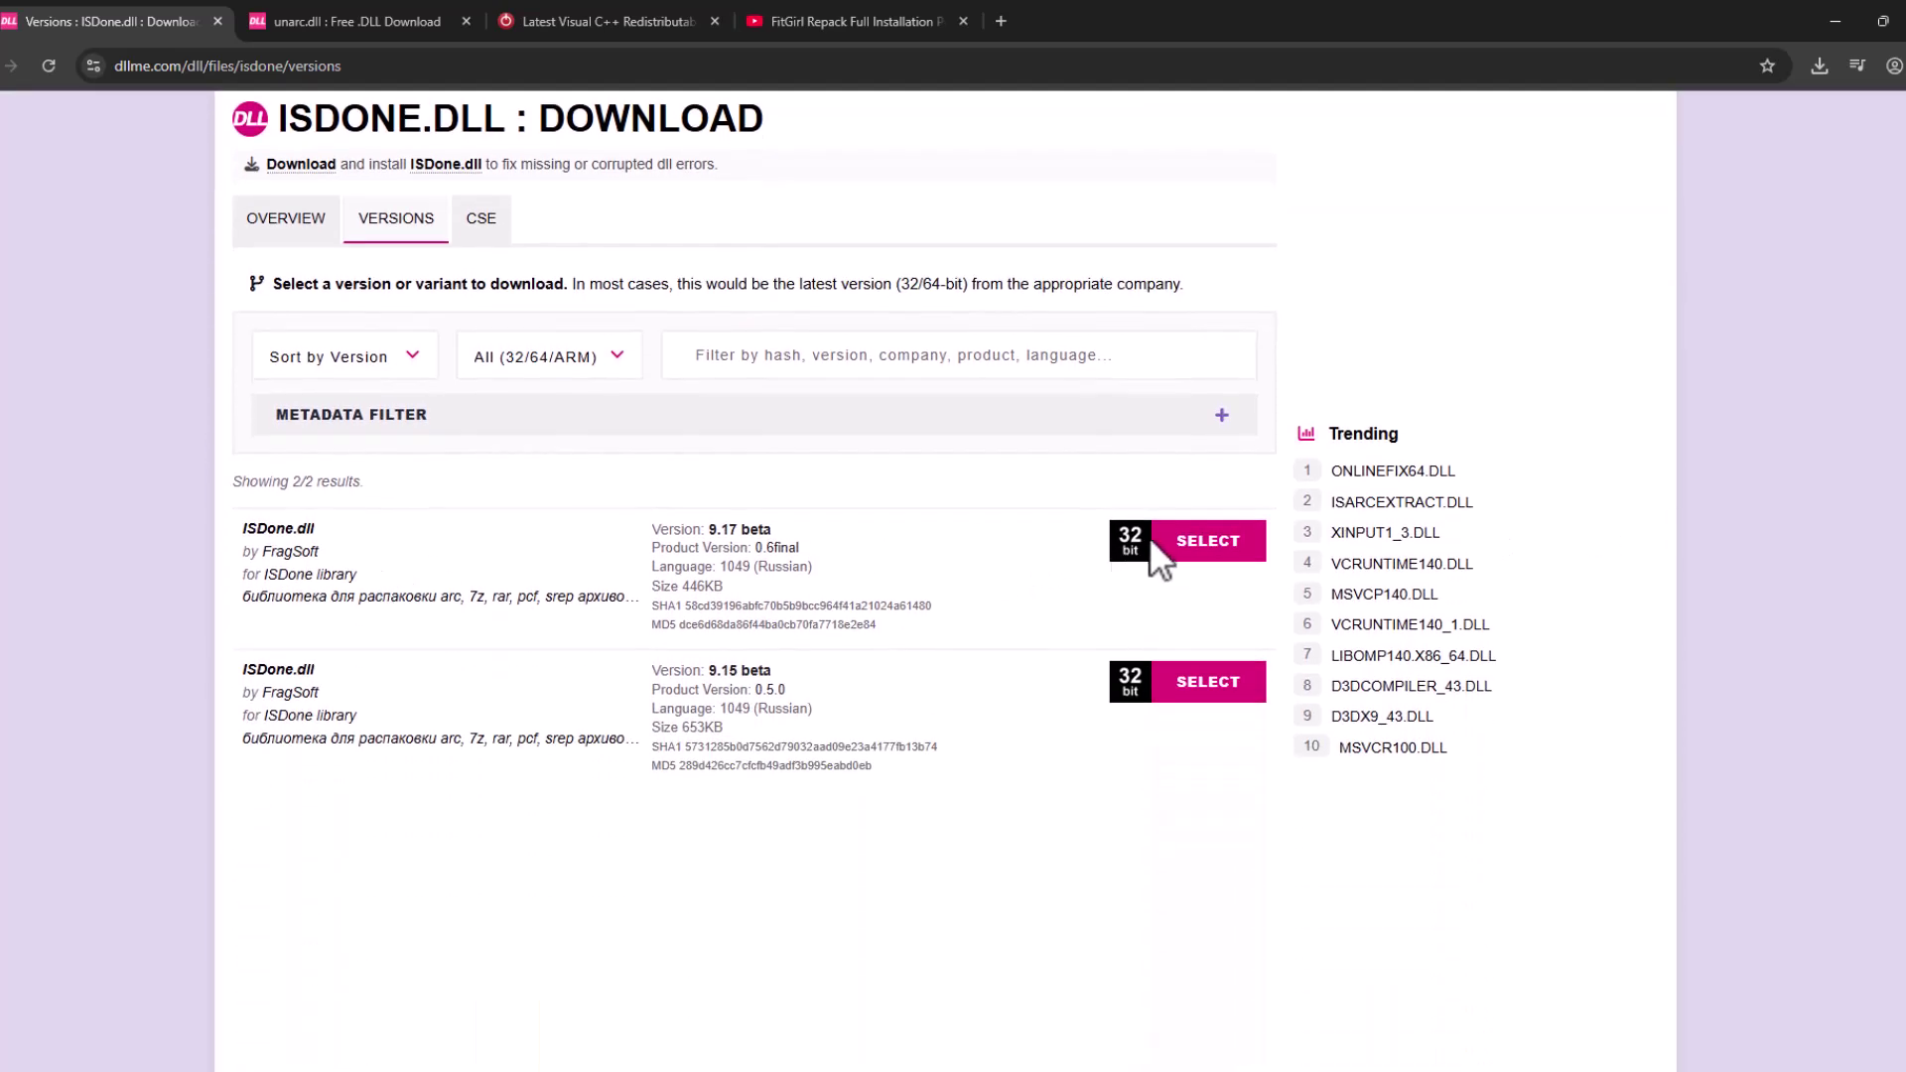
pyautogui.moveTo(784, 533); pyautogui.dragTo(706, 531)
pyautogui.click(1185, 559)
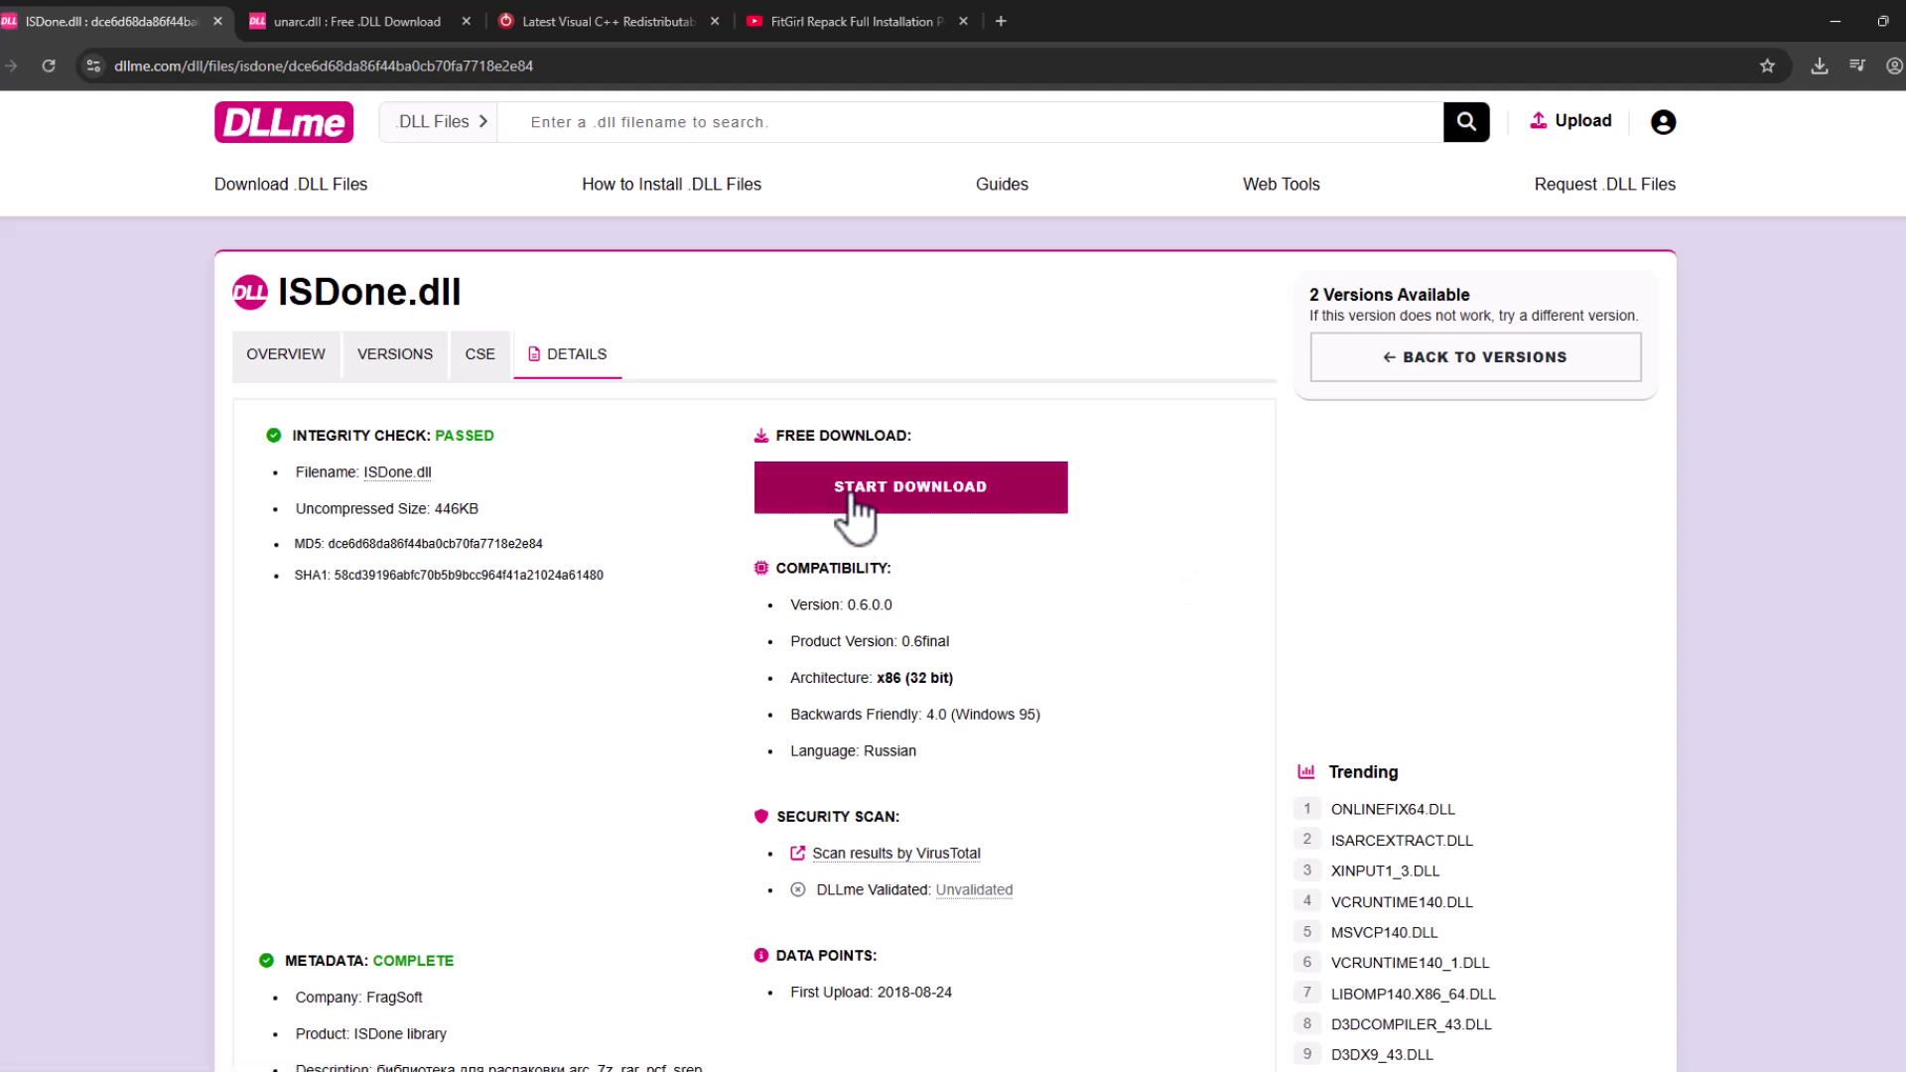
pyautogui.click(851, 512)
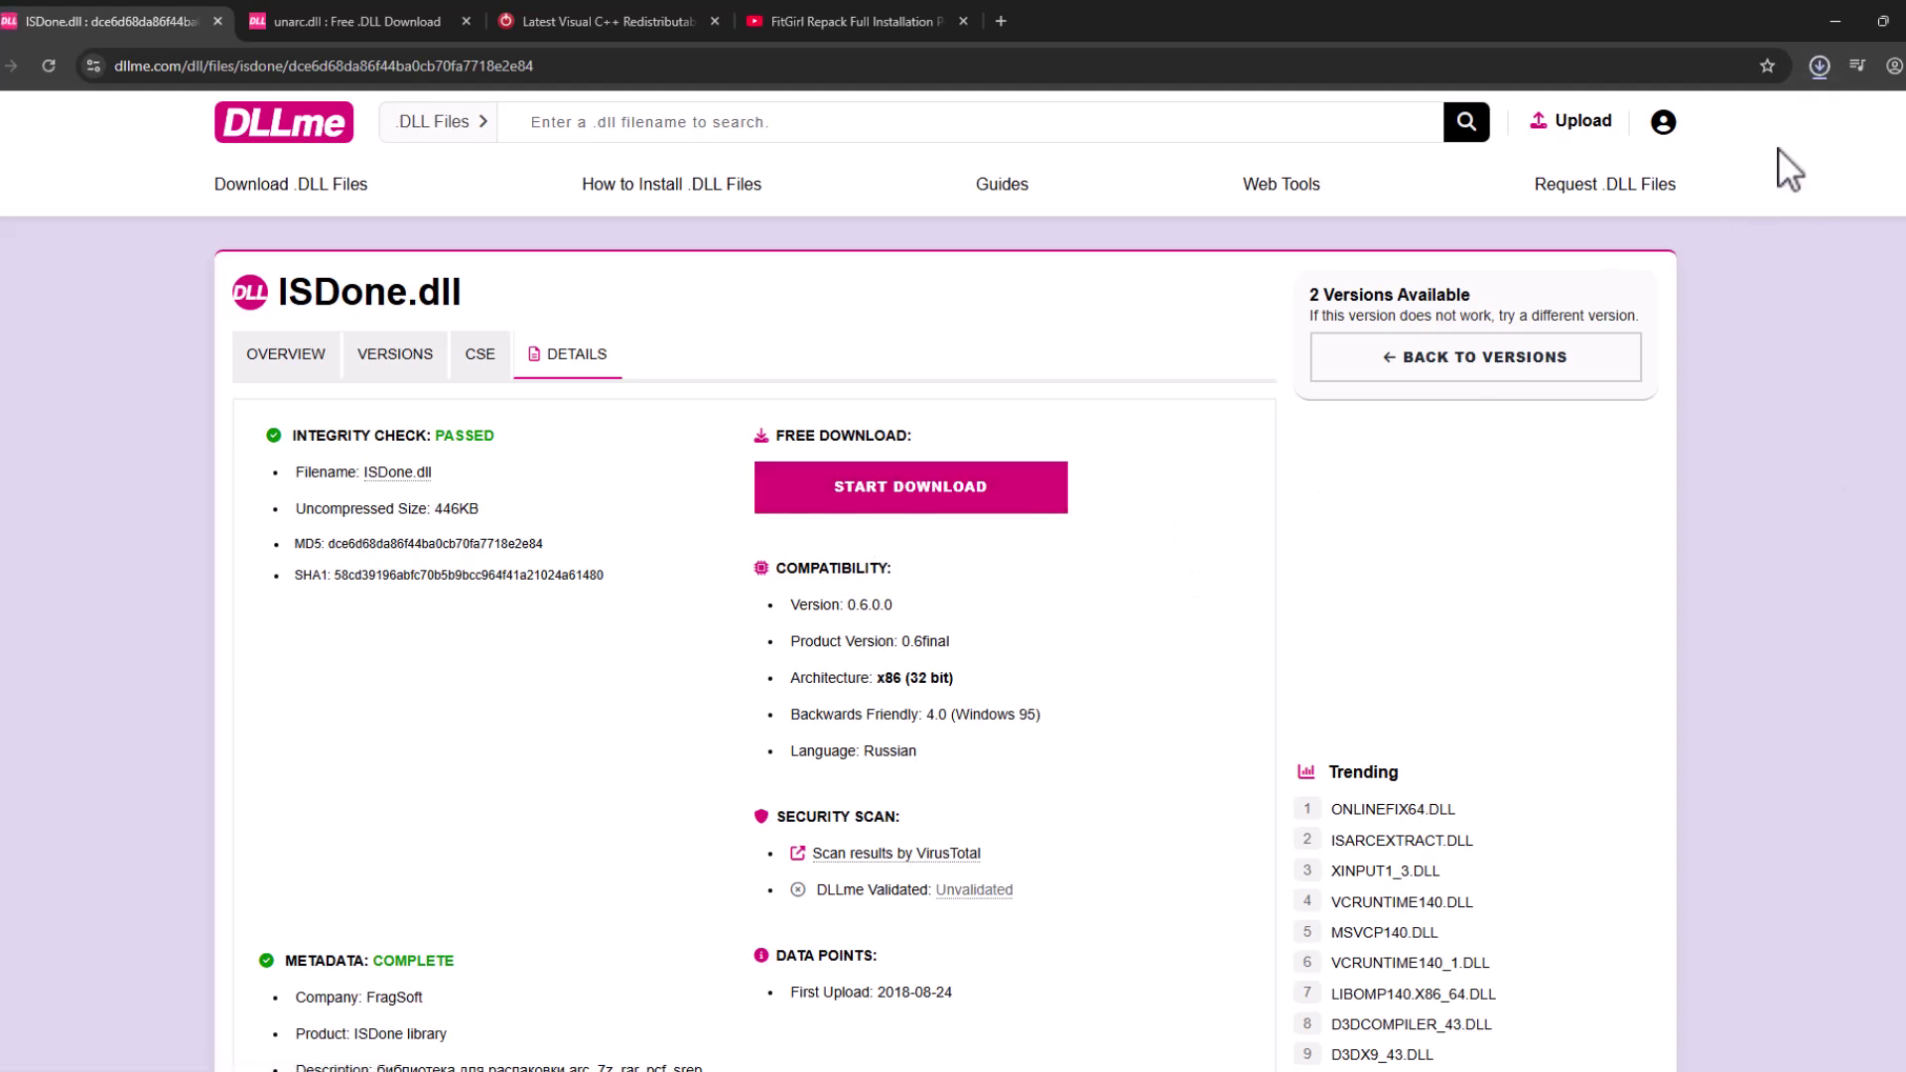
pyautogui.click(1822, 65)
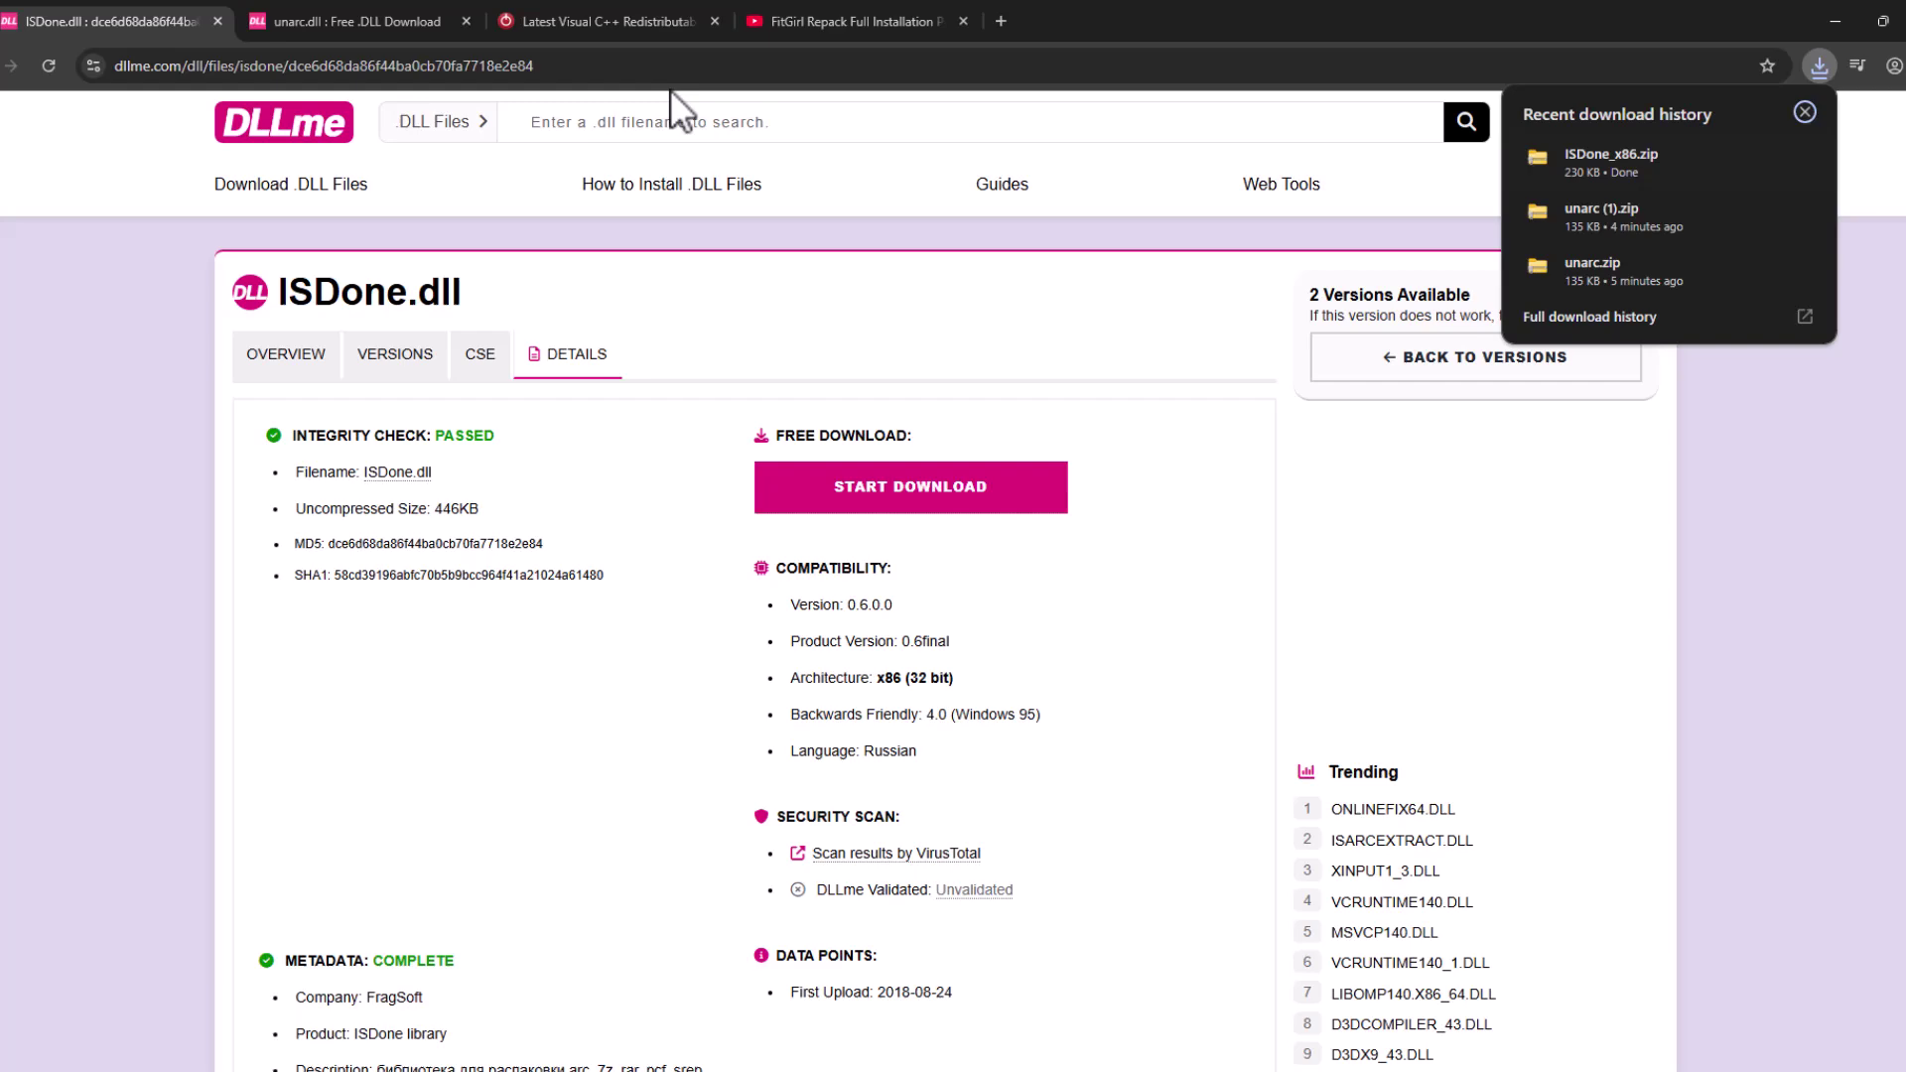
# Download the first listed 333.5KB unarc.dll version from DLLme.
pyautogui.click(278, 19)
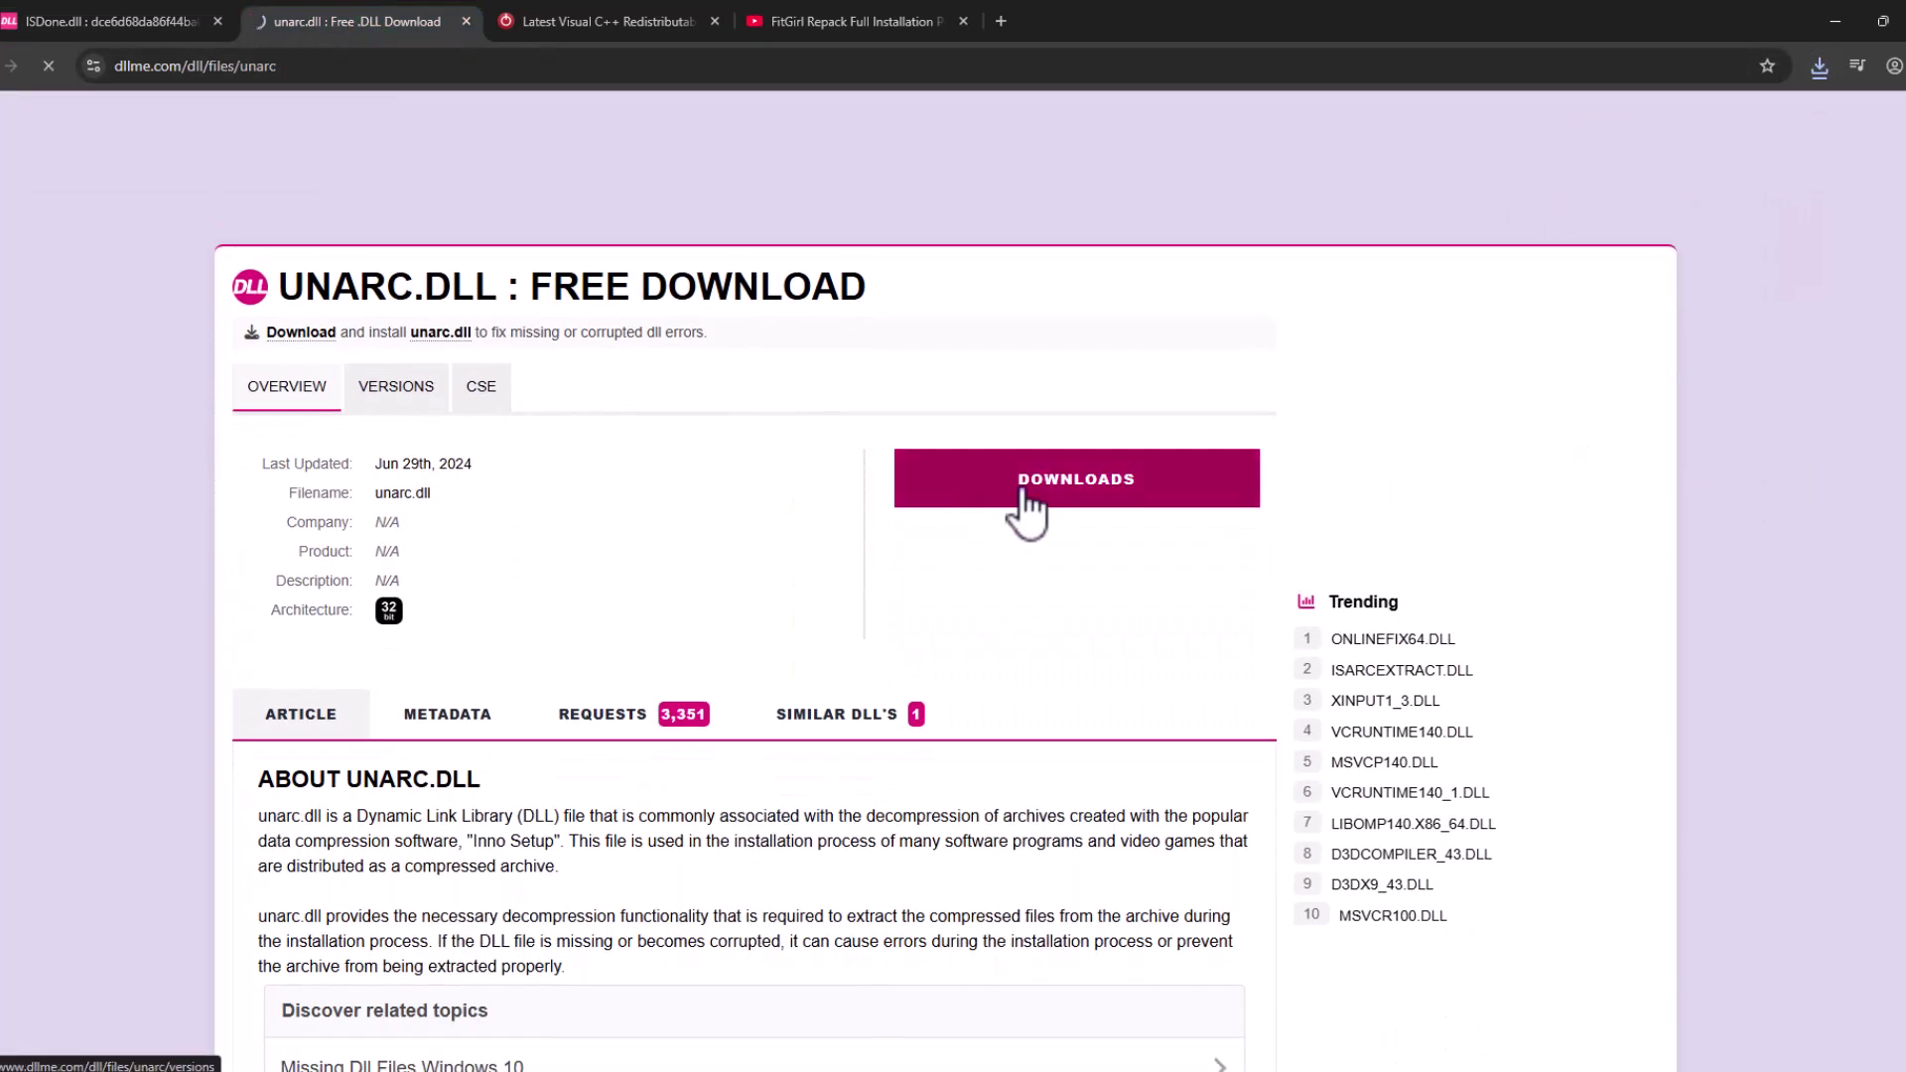
pyautogui.click(1025, 504)
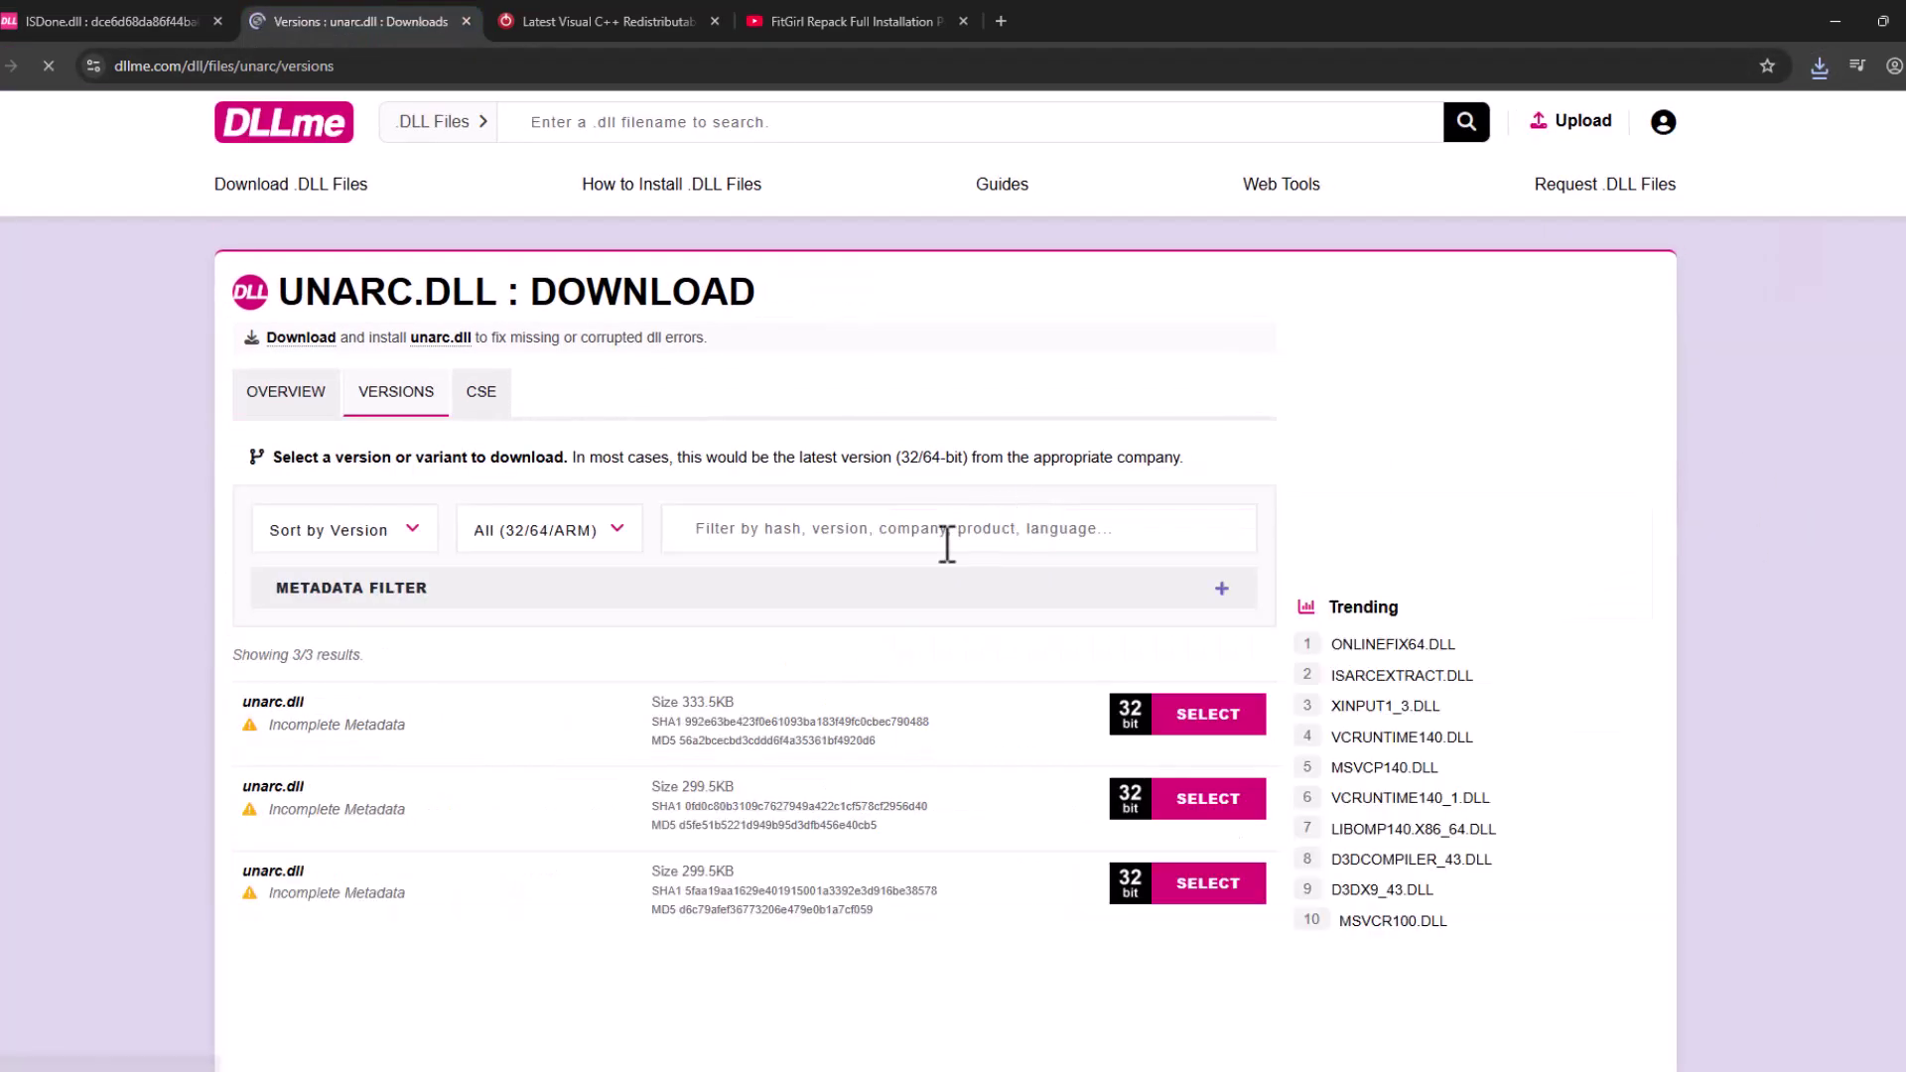
pyautogui.tripleClick(729, 701)
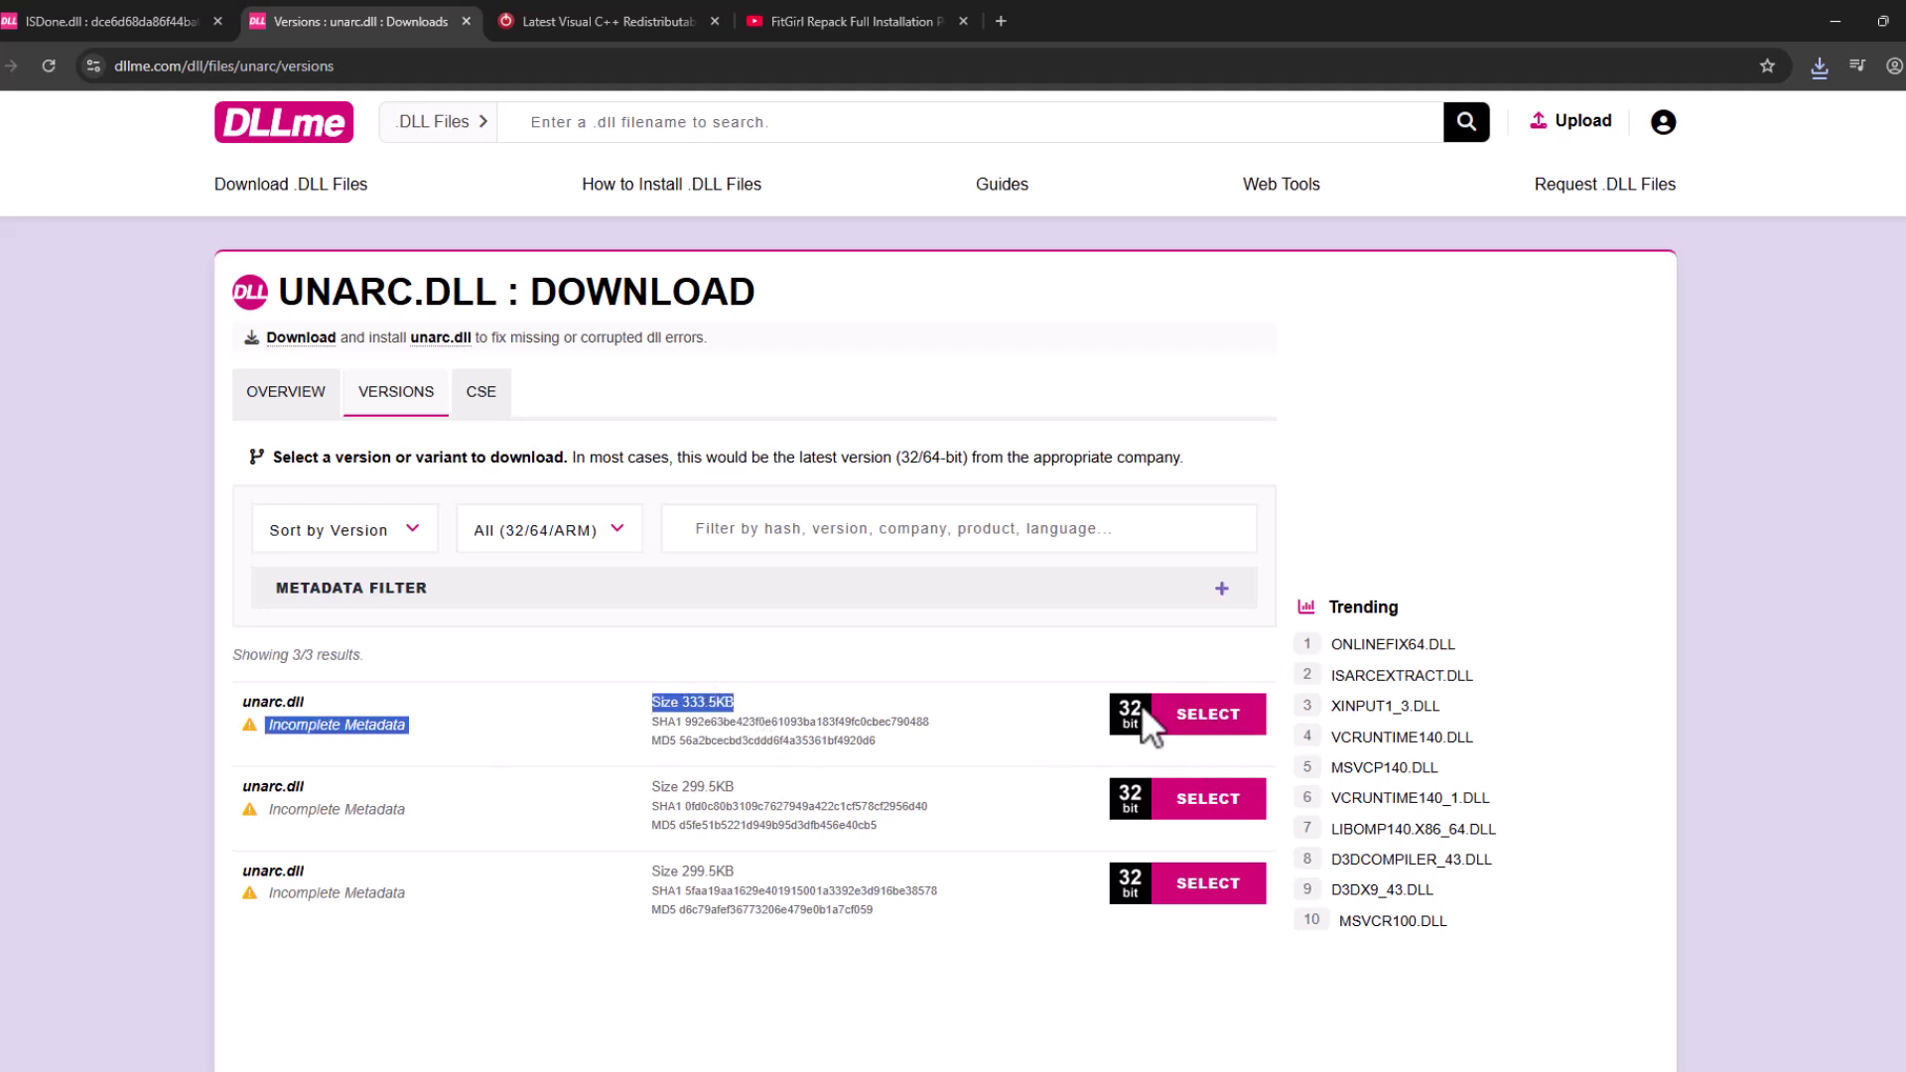
pyautogui.click(1211, 725)
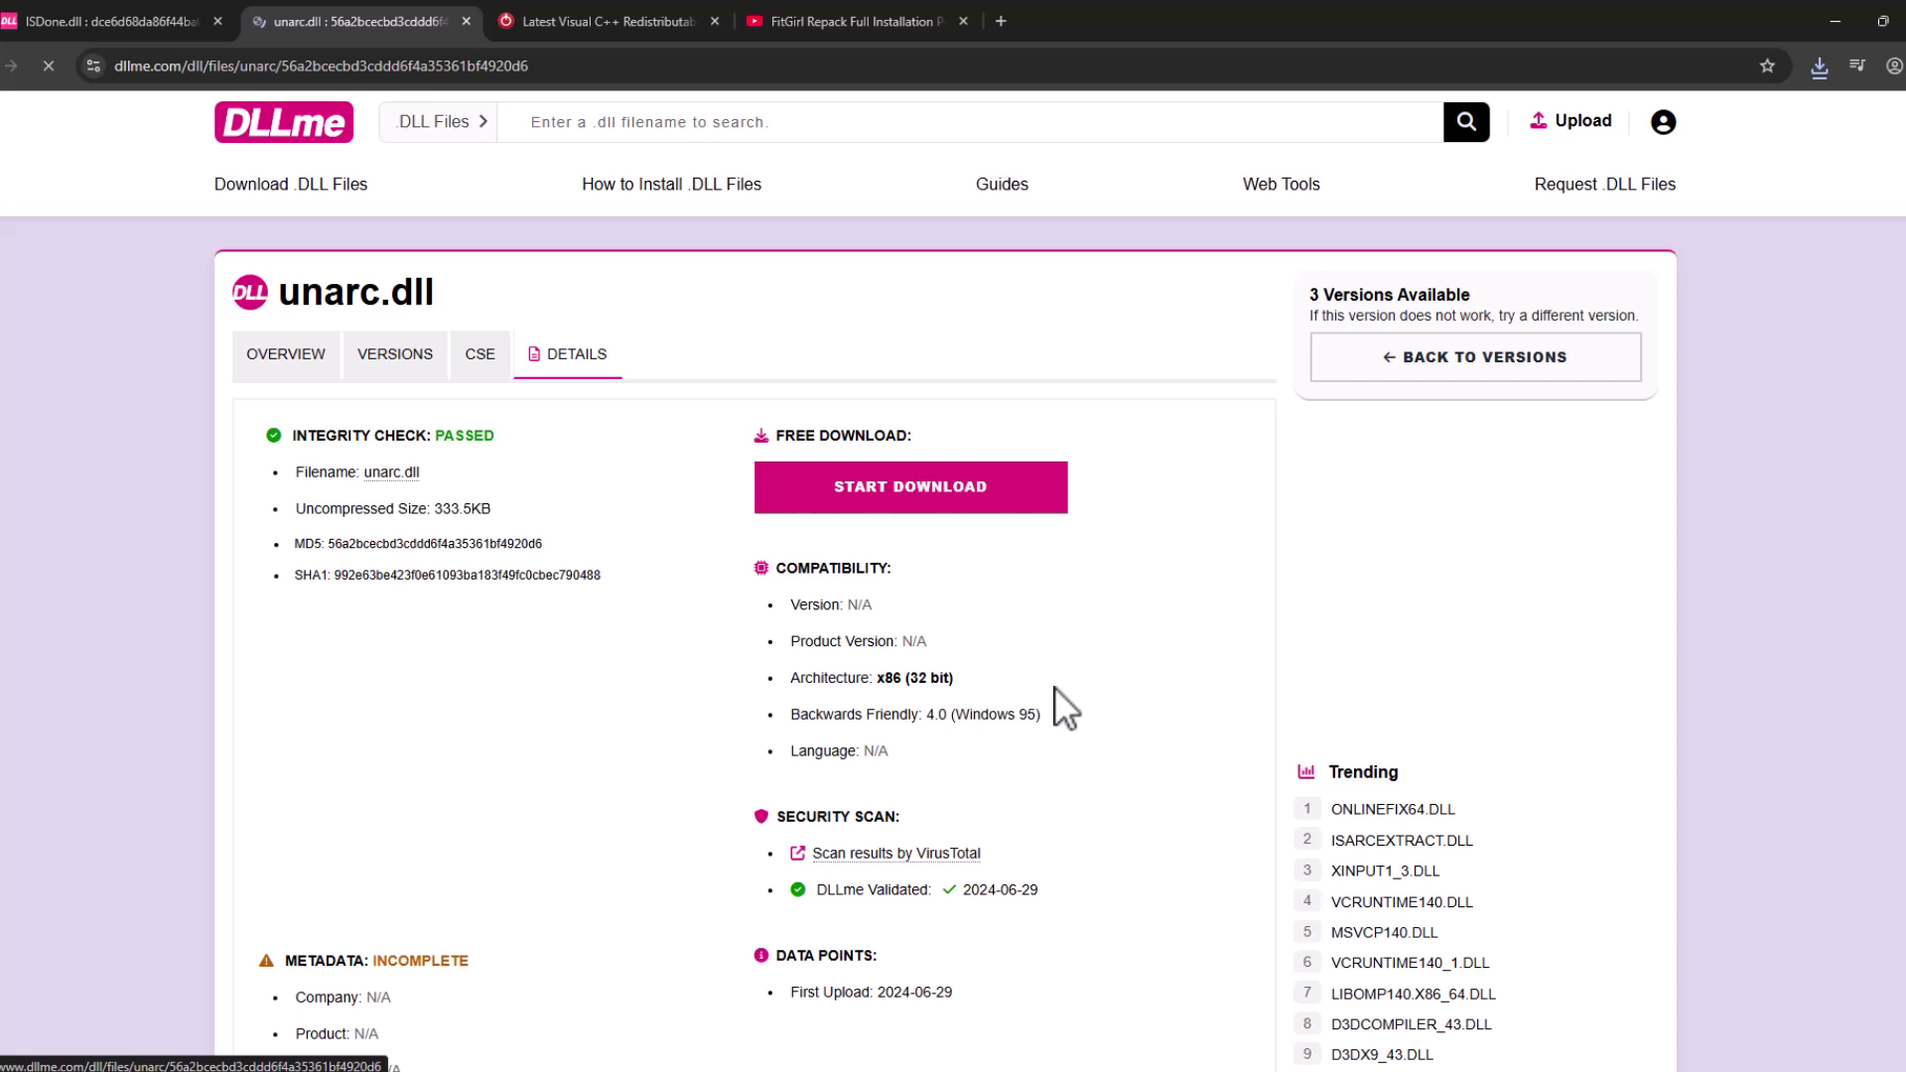
pyautogui.click(897, 507)
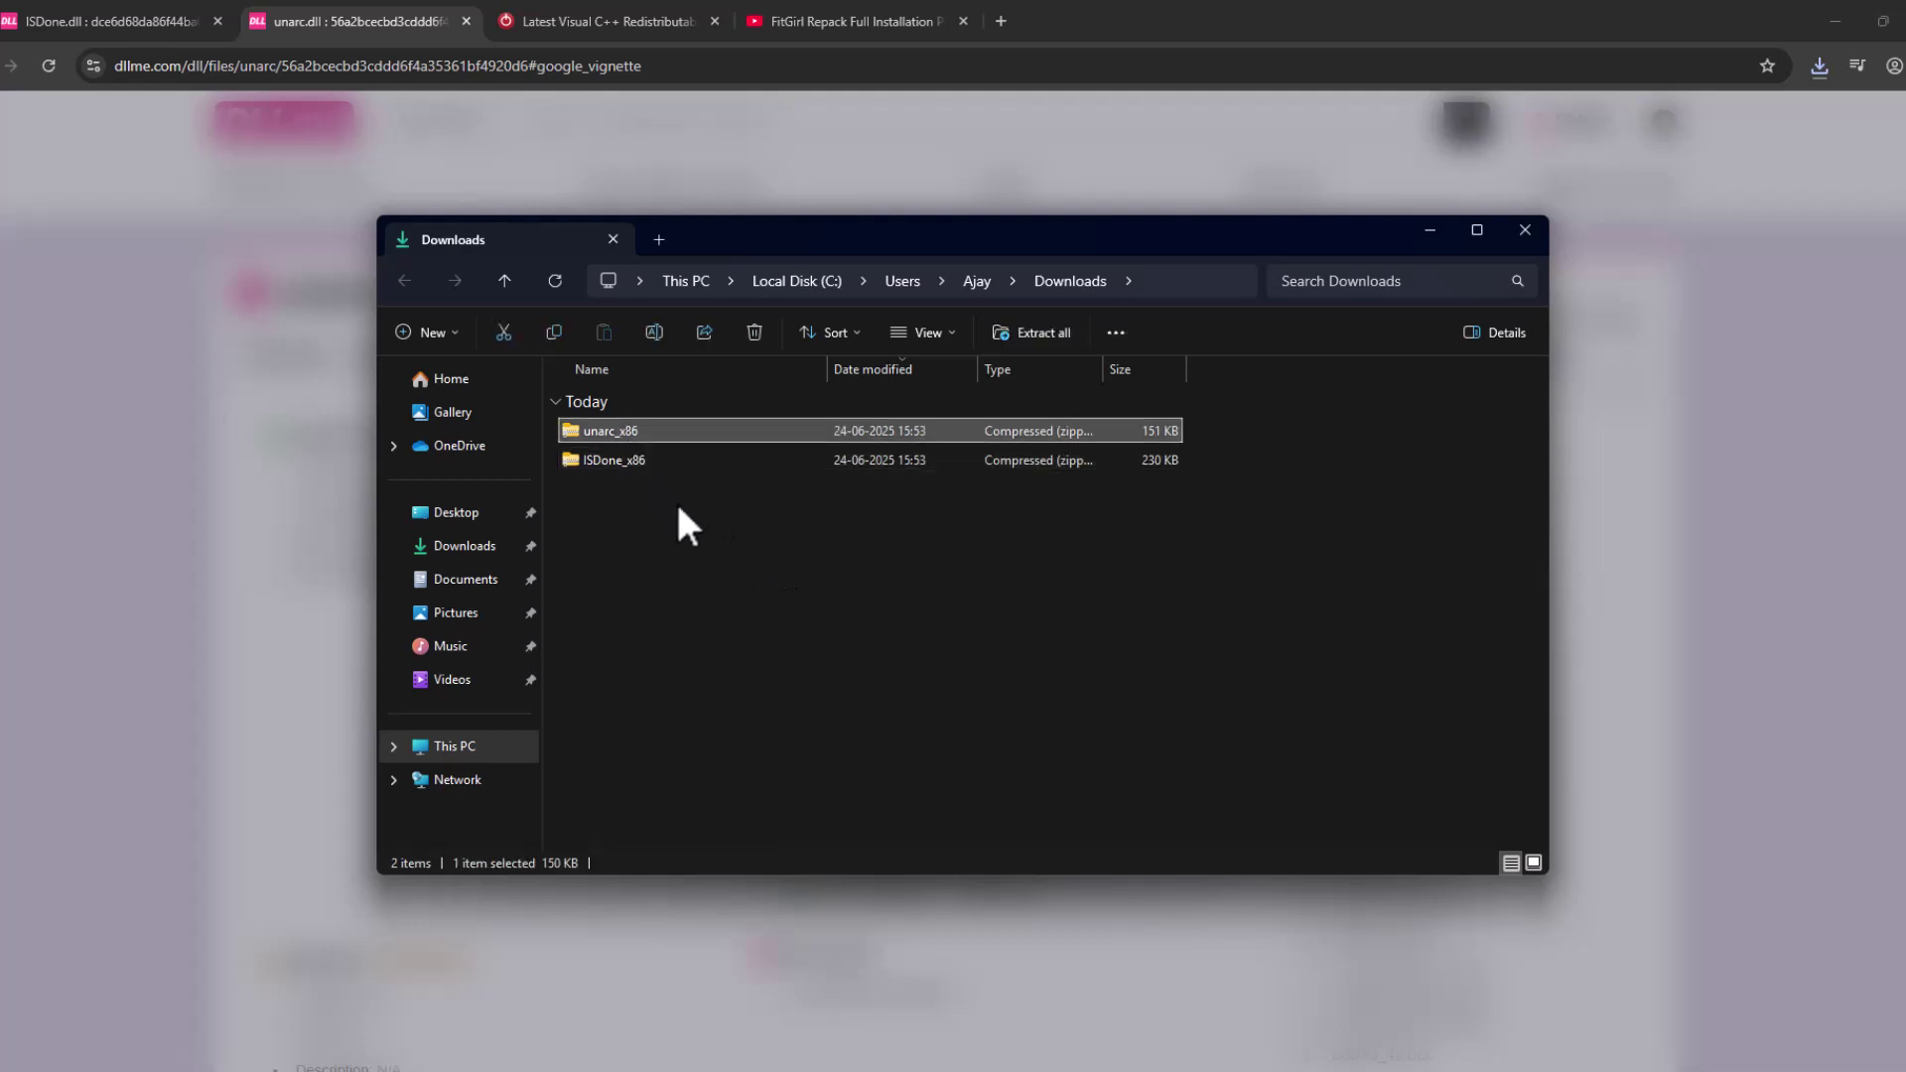
# Extract the unarc_x86 and ISDone_x86 zip archives in Downloads.
pyautogui.rightClick(612, 437)
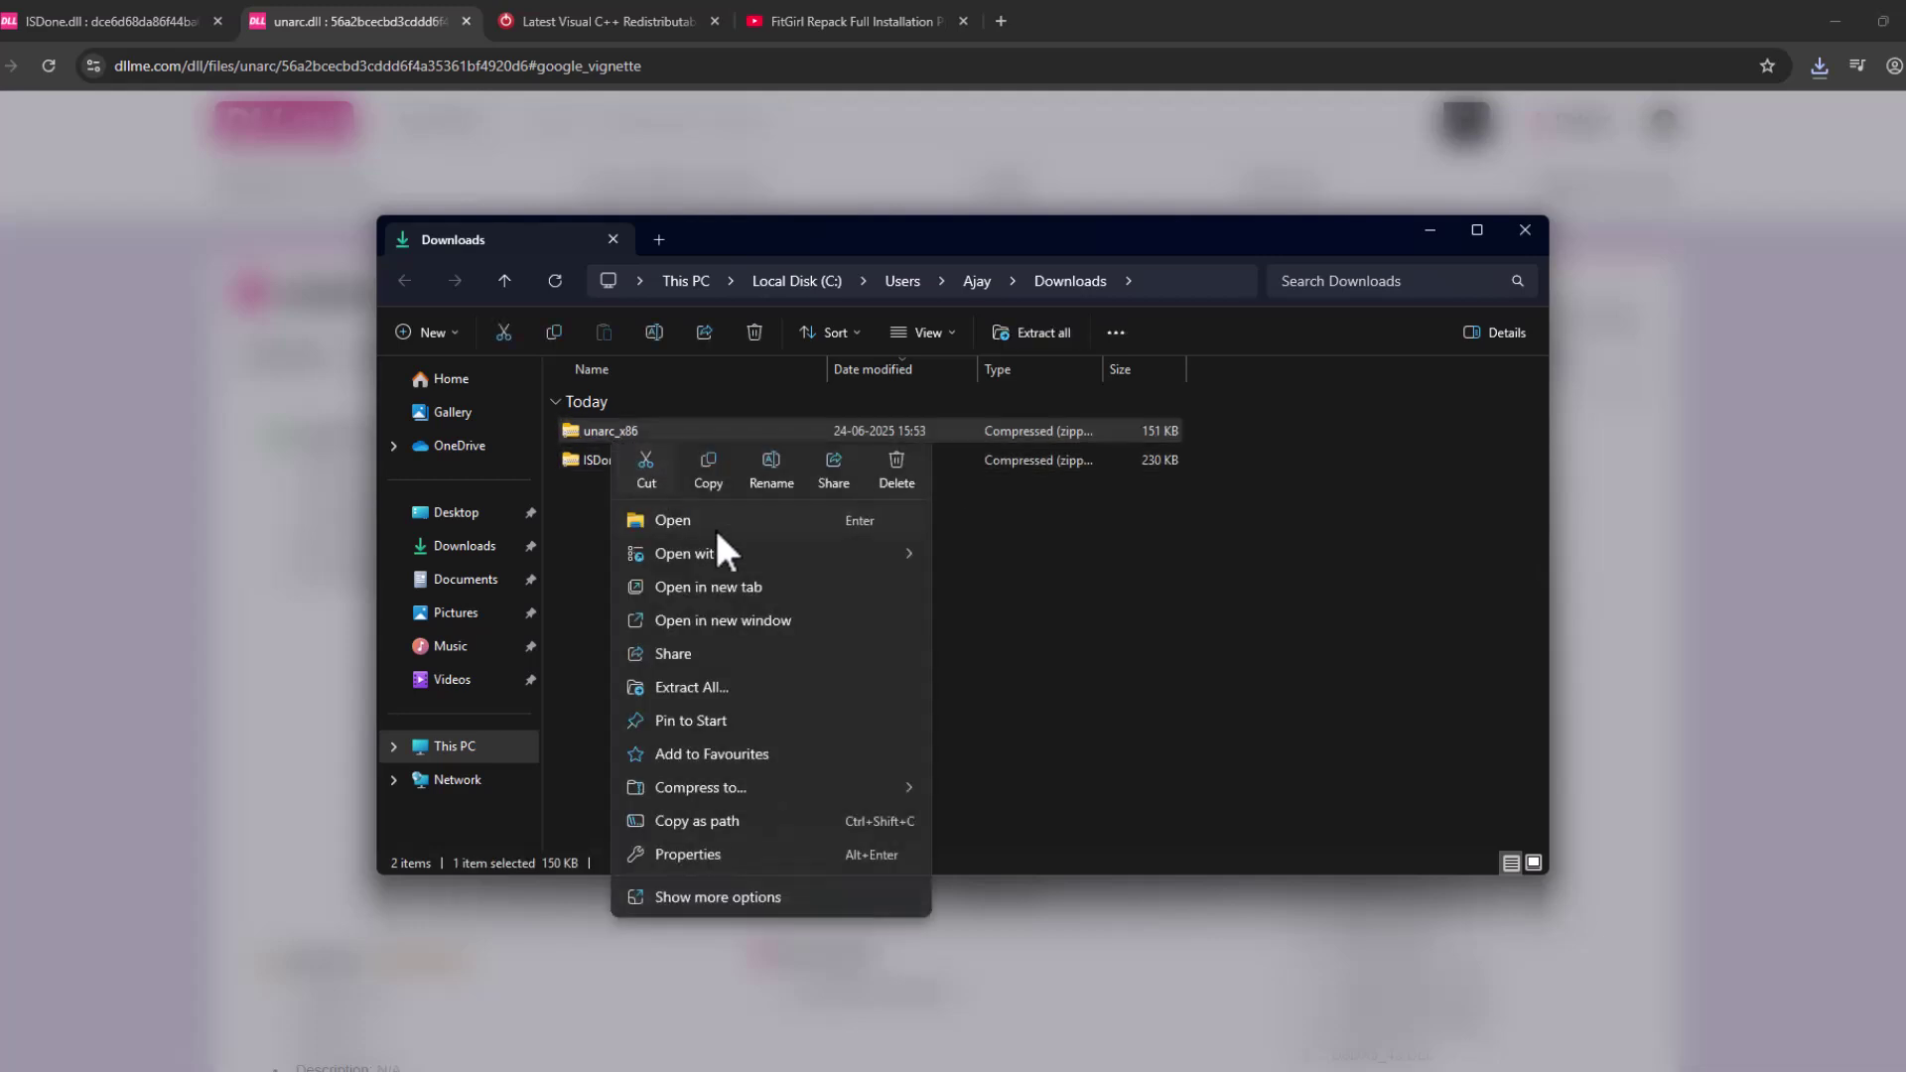
pyautogui.click(726, 683)
pyautogui.click(1141, 751)
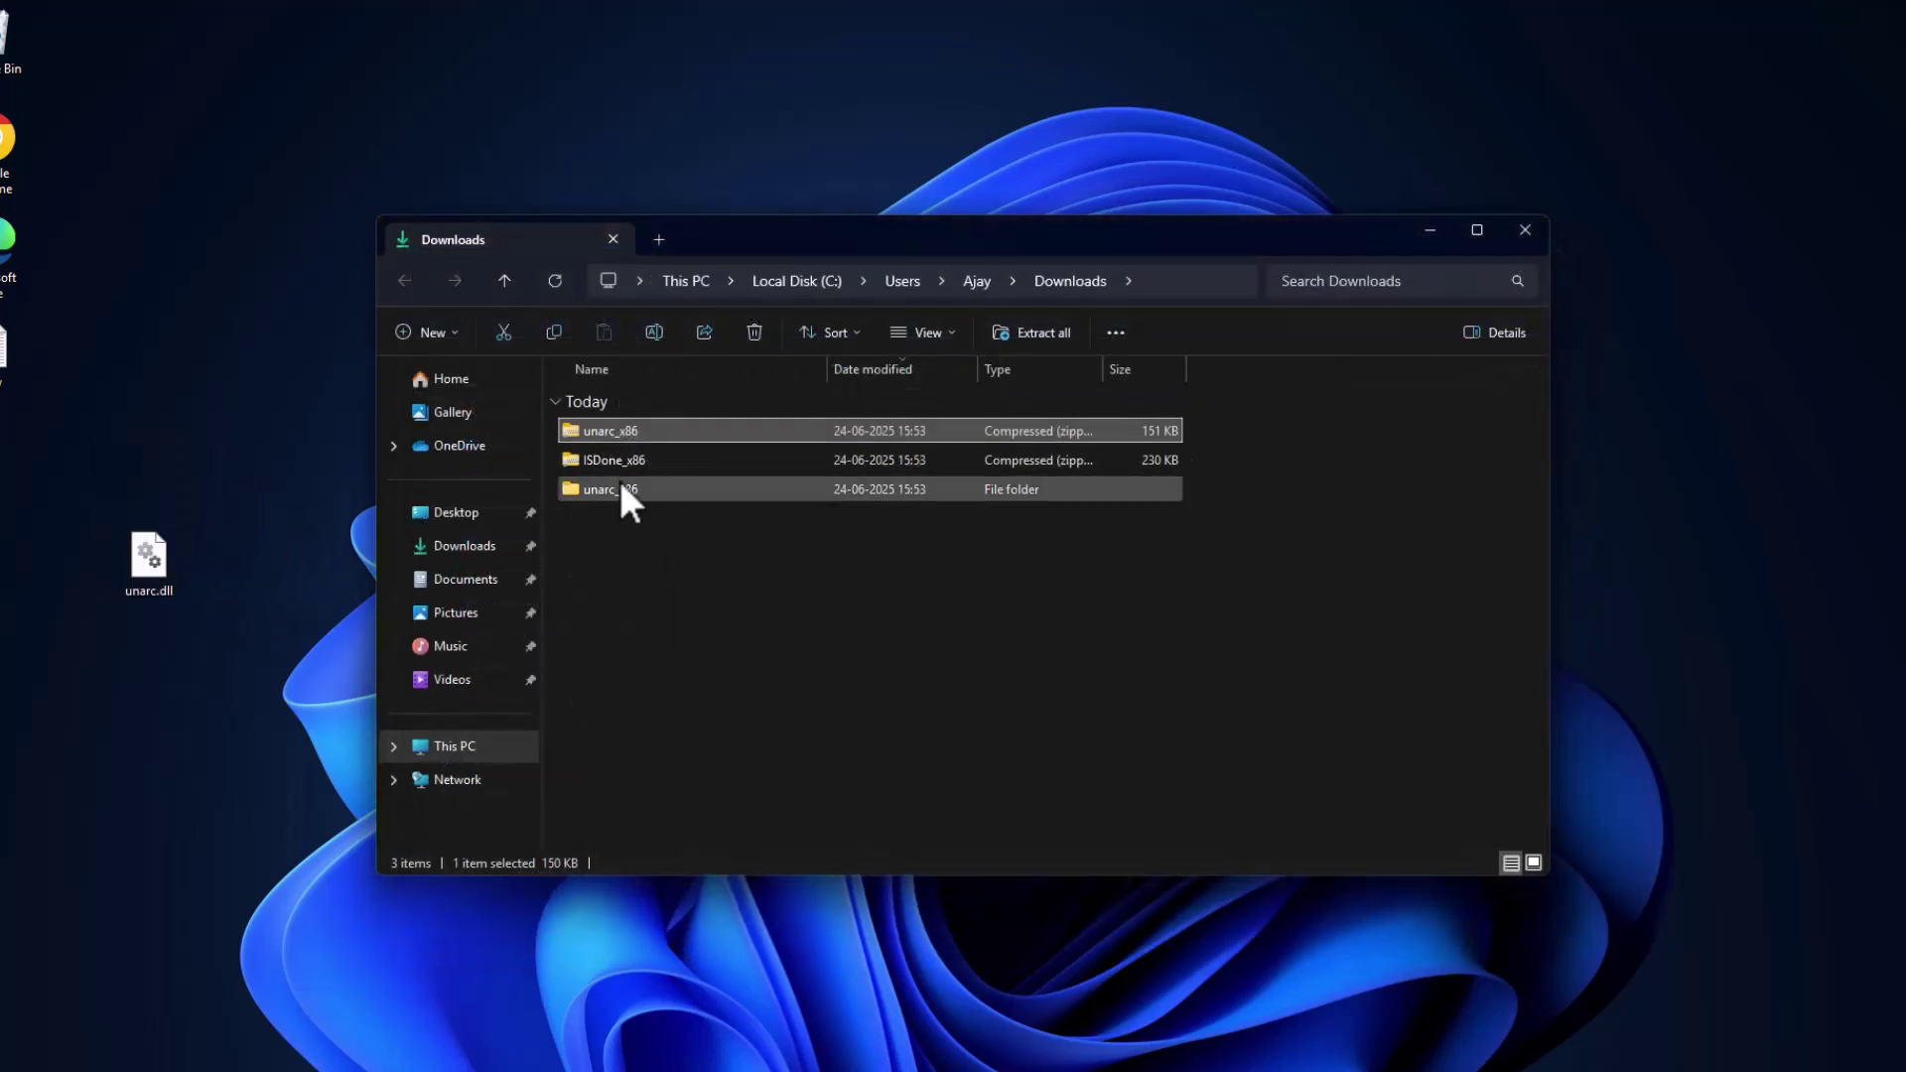
pyautogui.click(617, 467)
pyautogui.rightClick(605, 460)
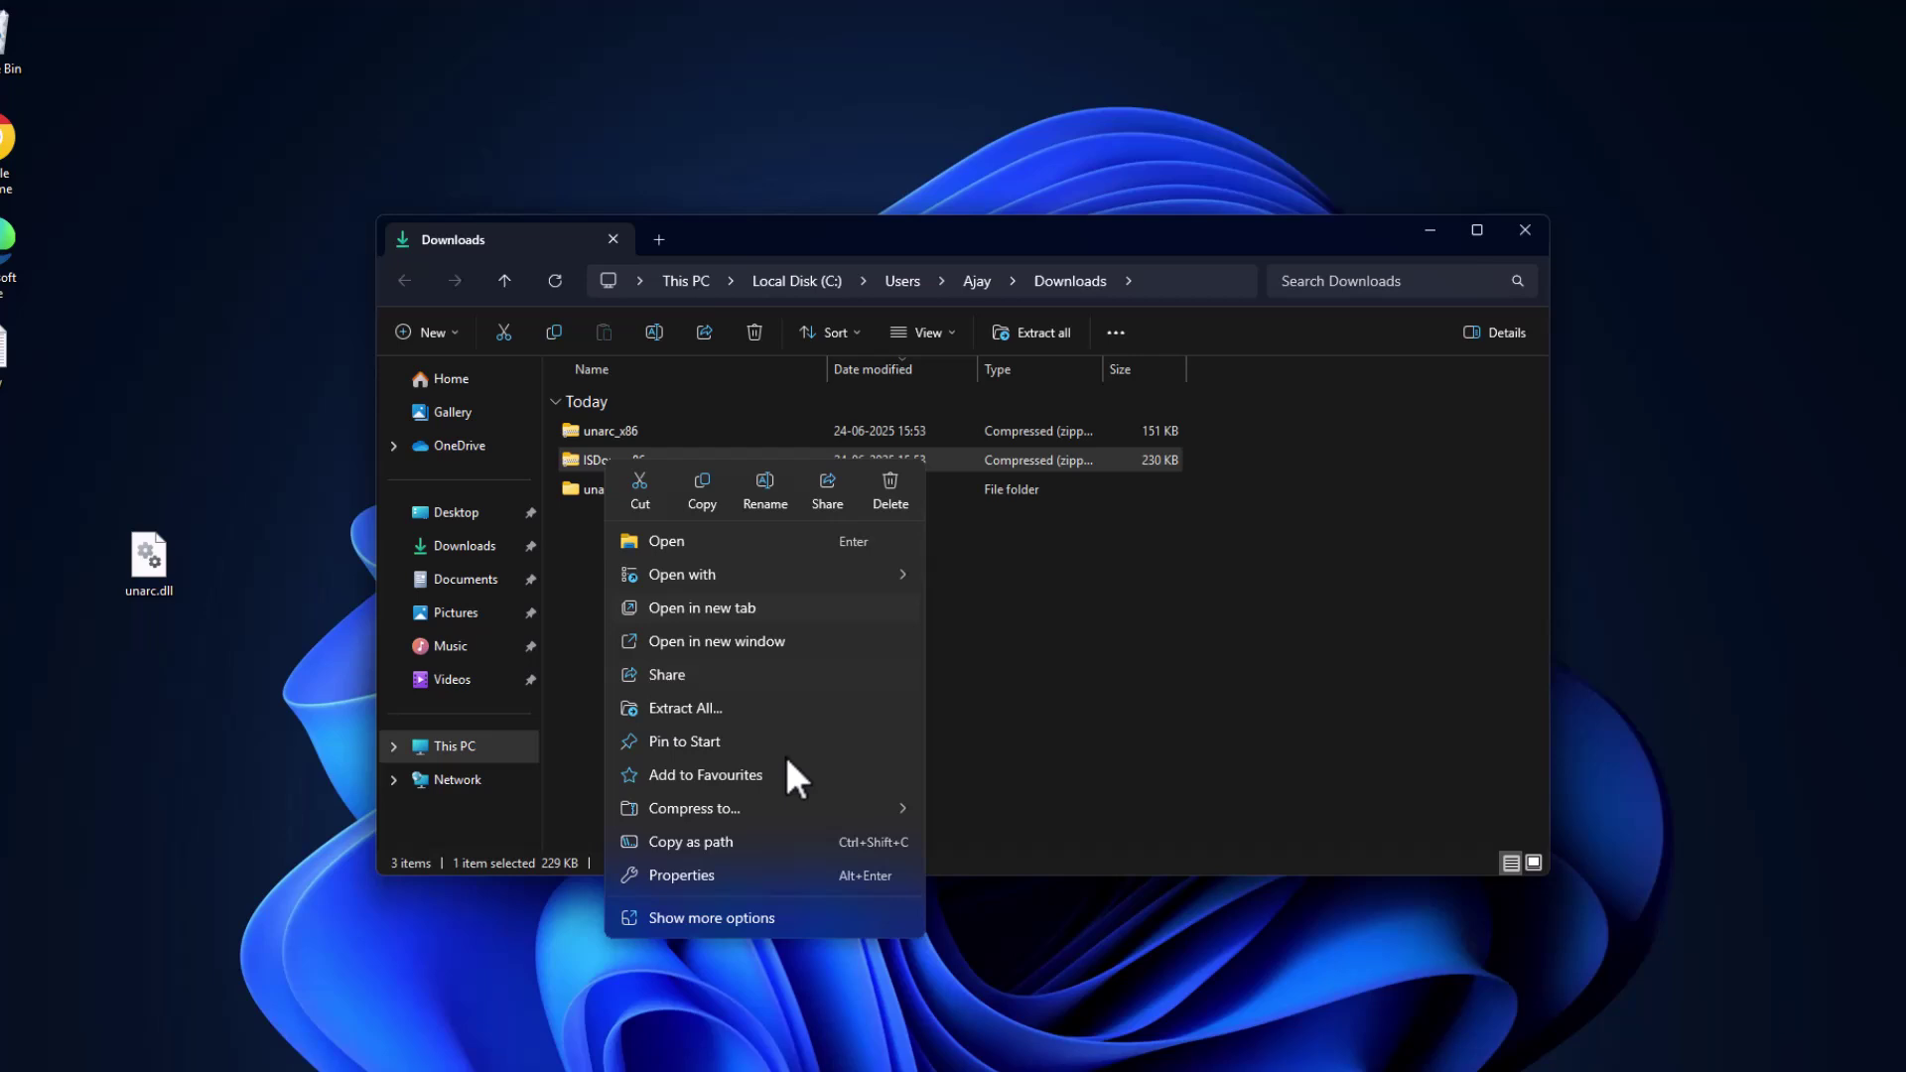
pyautogui.click(706, 708)
pyautogui.click(1112, 749)
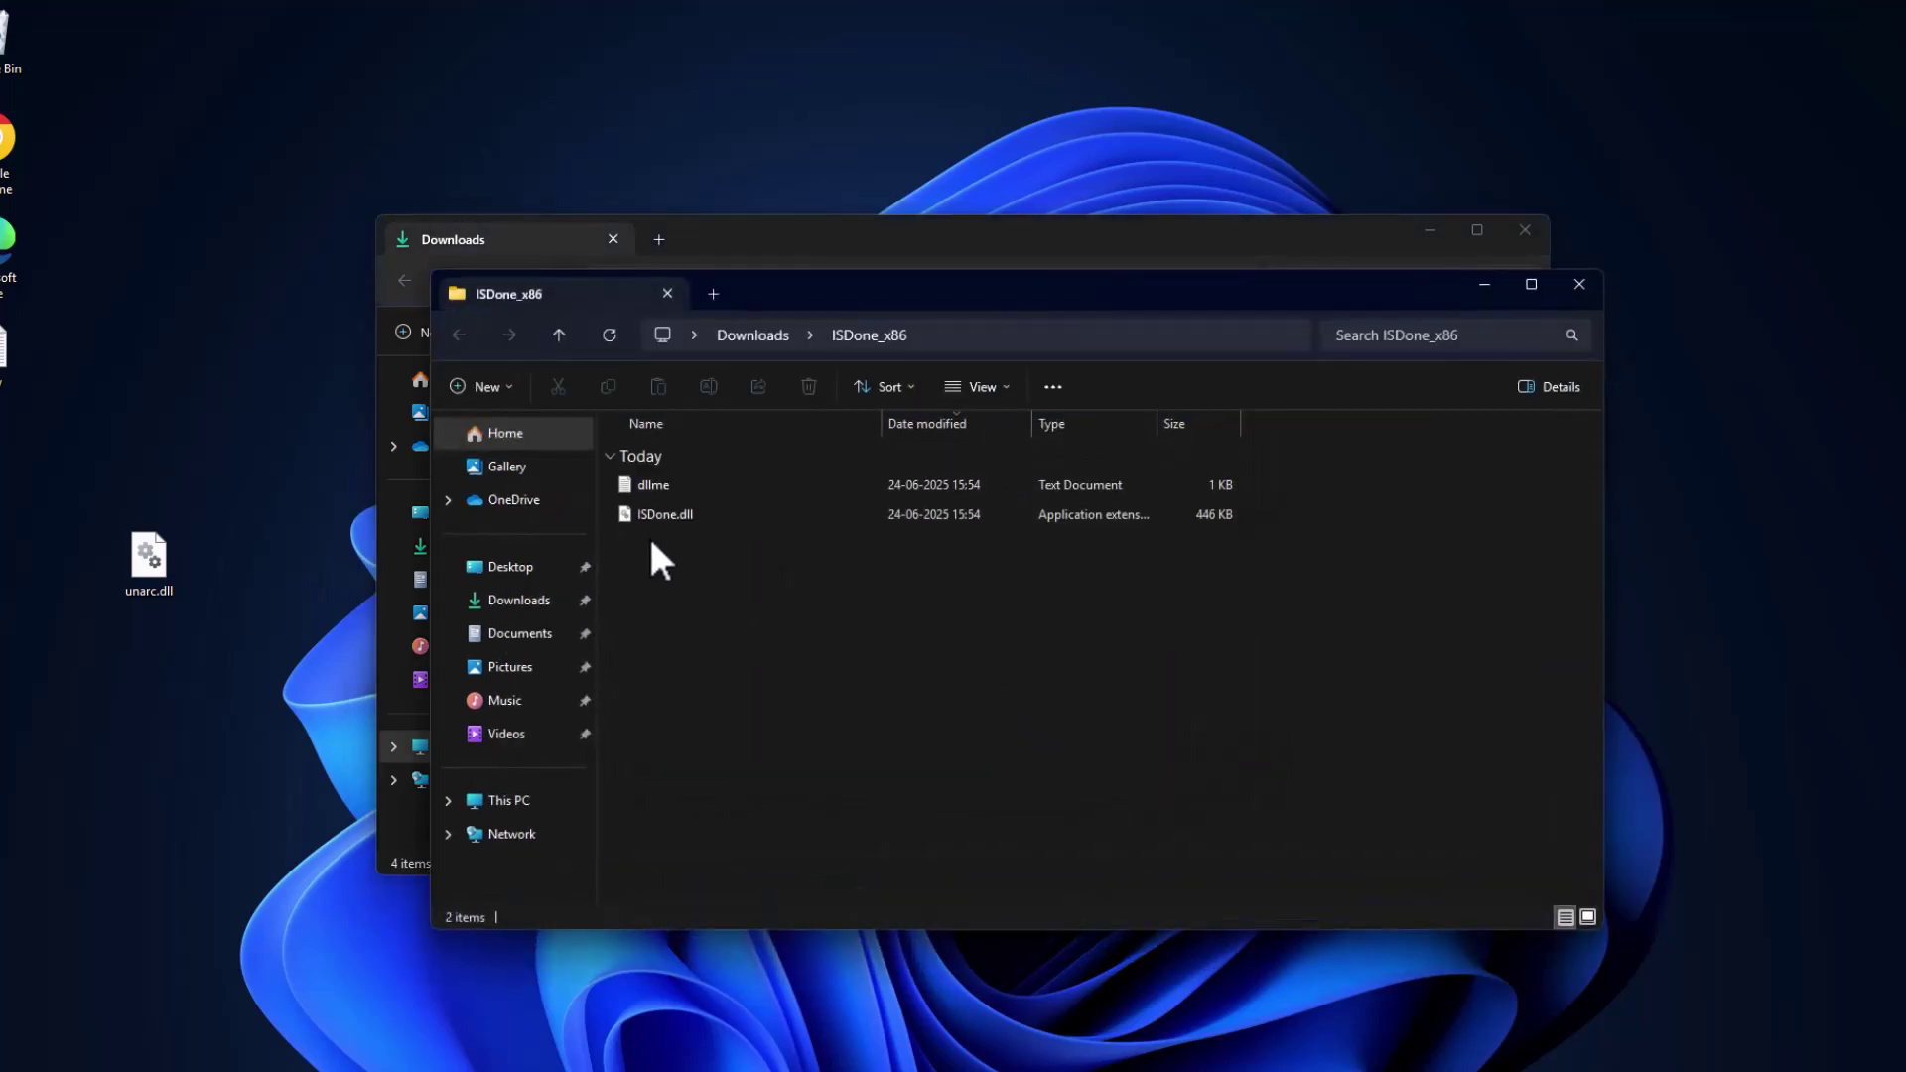
# Move ISDone.dll onto the desktop and close the ISDone_x86 folder.
pyautogui.click(667, 514)
pyautogui.moveTo(312, 694); pyautogui.dragTo(312, 694)
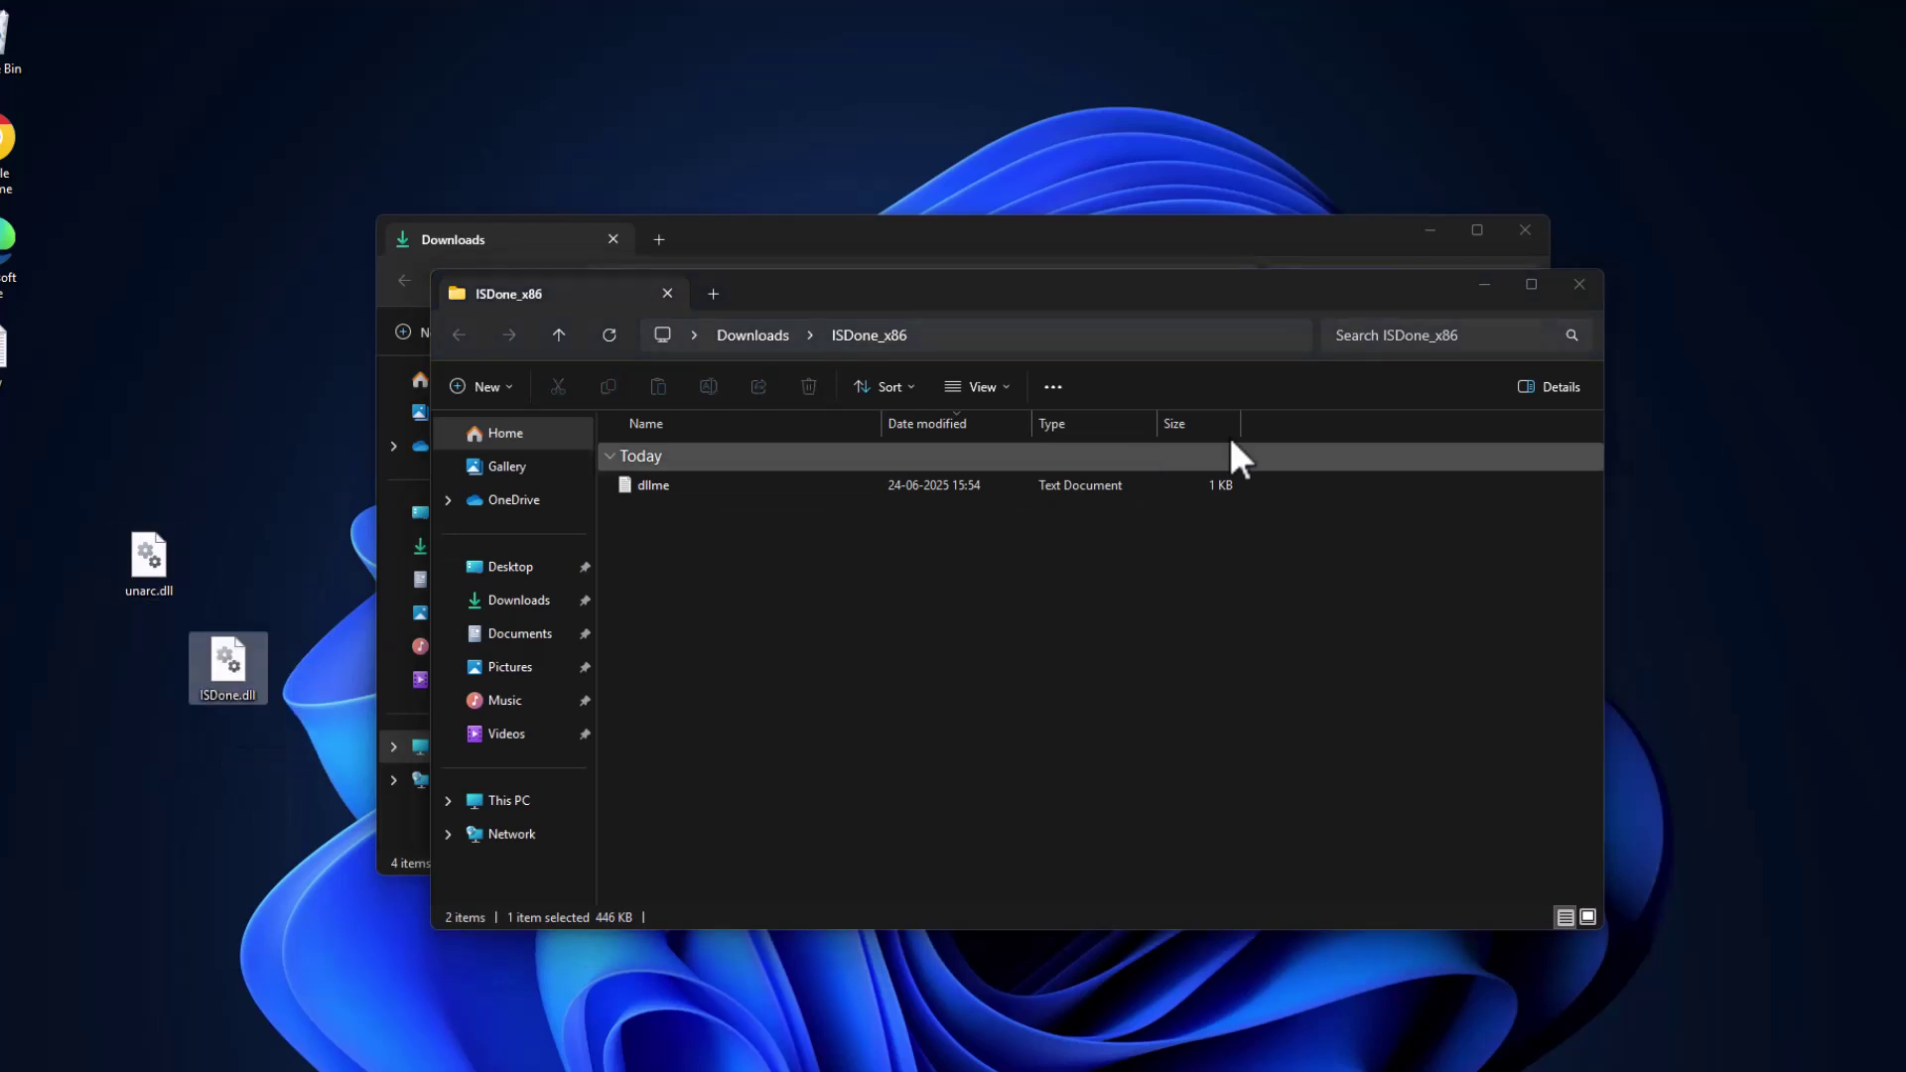
pyautogui.click(1580, 284)
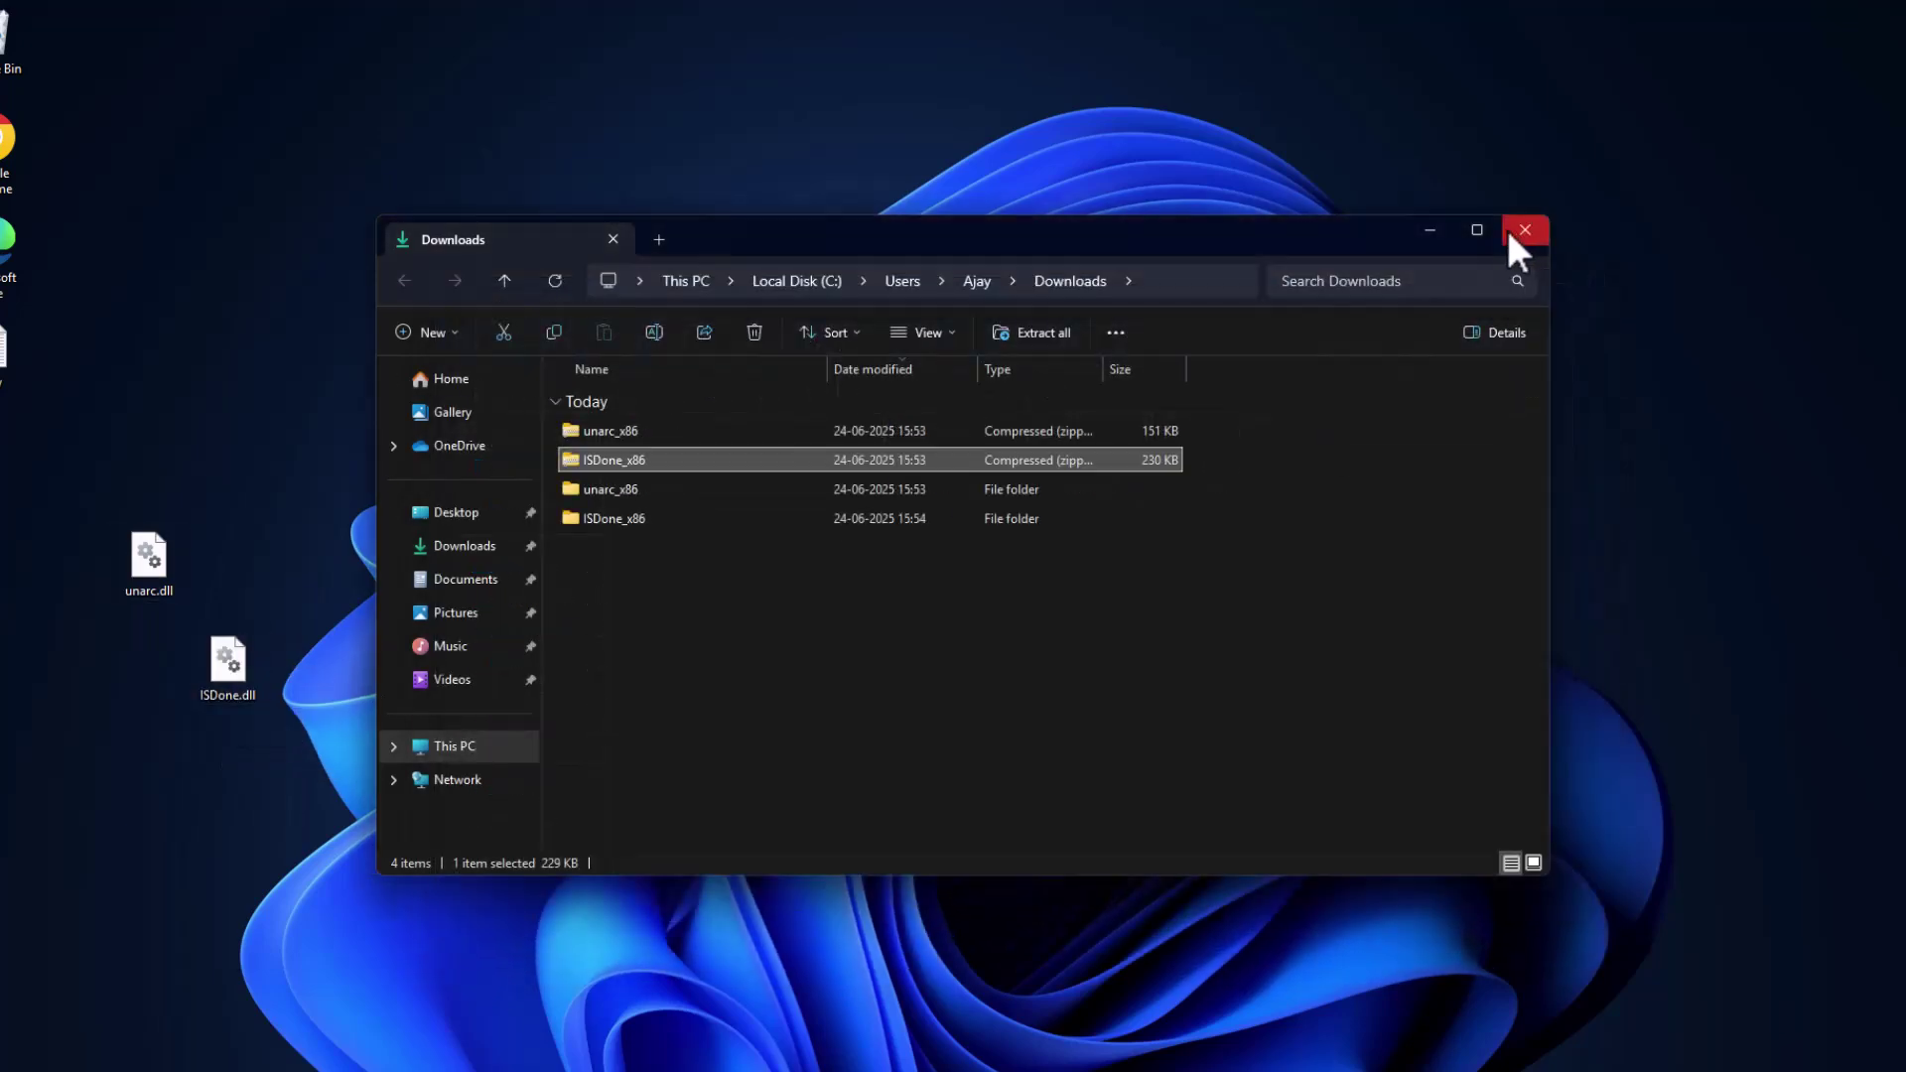
# Copy unarc.dll and ISDone.dll from the desktop.
pyautogui.click(456, 747)
pyautogui.moveTo(244, 777); pyautogui.dragTo(96, 558)
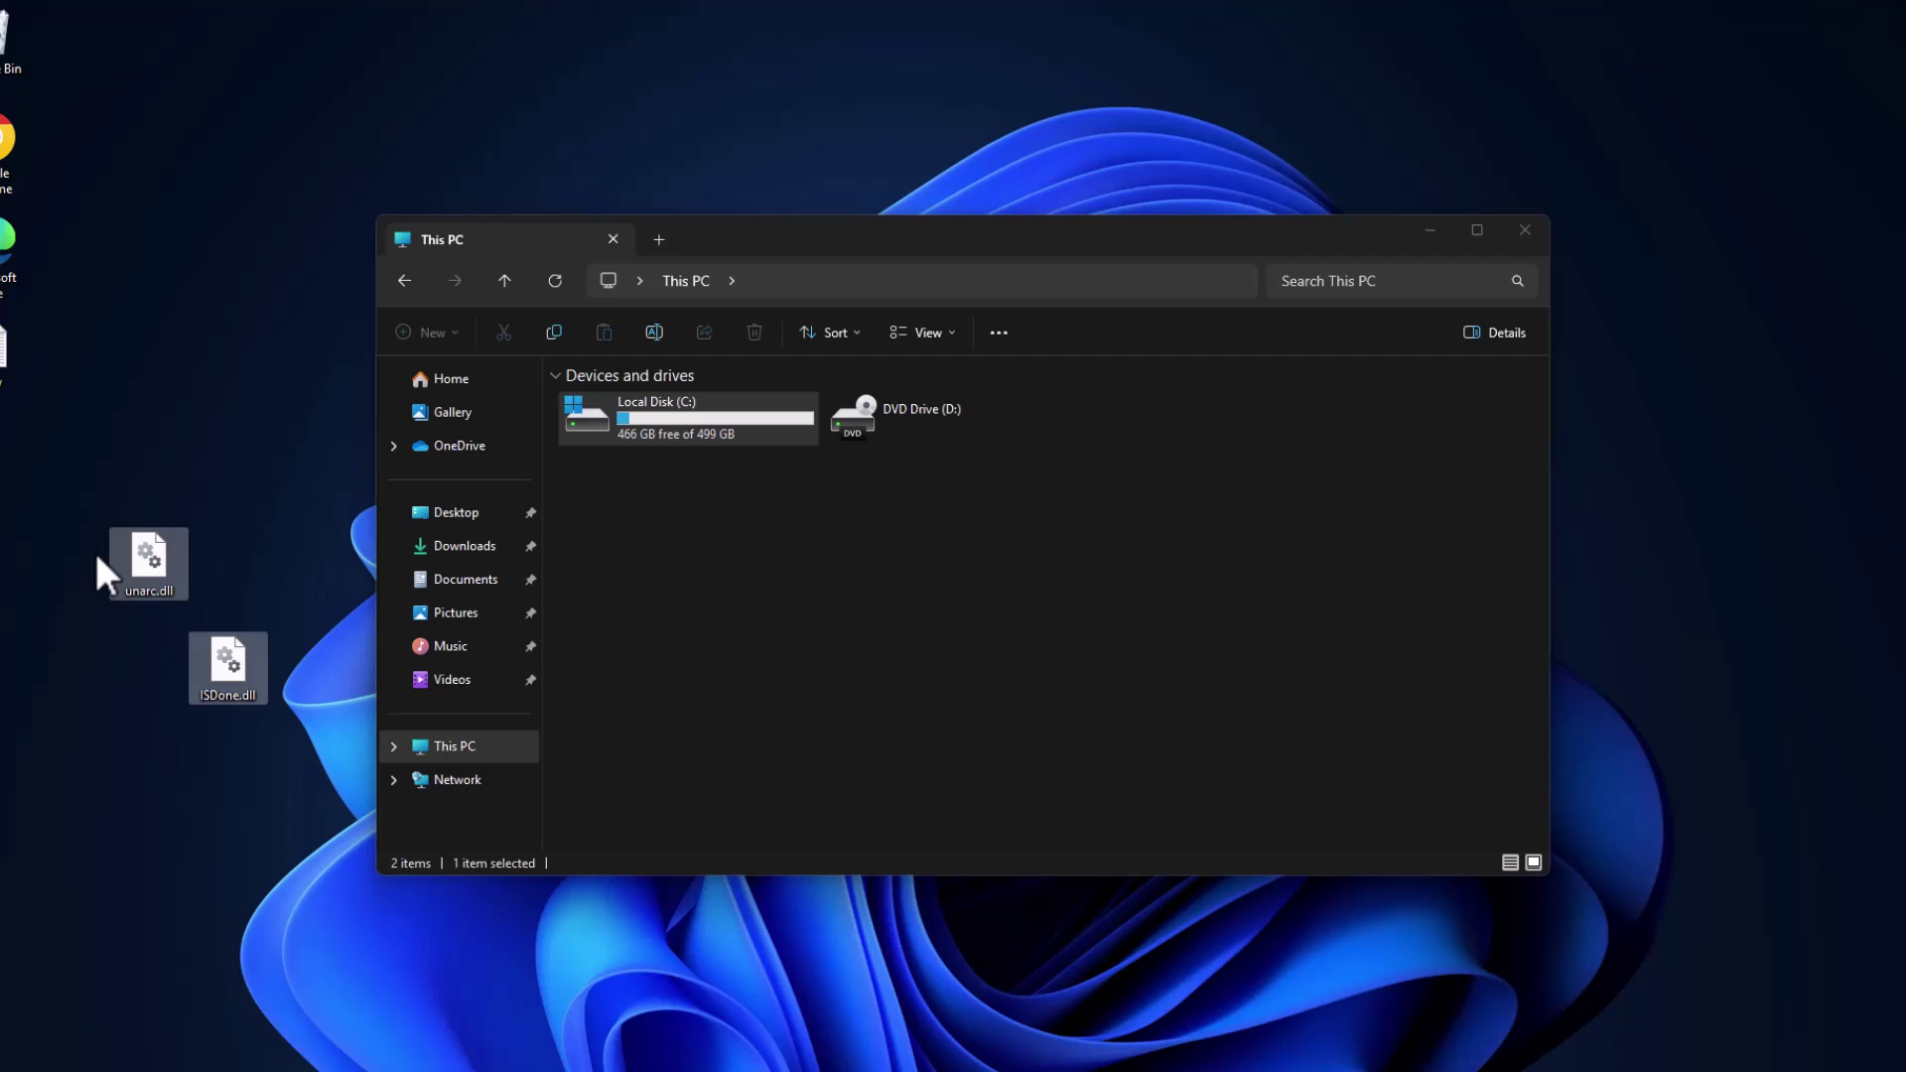
pyautogui.rightClick(151, 568)
pyautogui.click(251, 595)
# Paste both DLLs into C:\Windows\System32, granting administrator permission for all files.
pyautogui.doubleClick(694, 425)
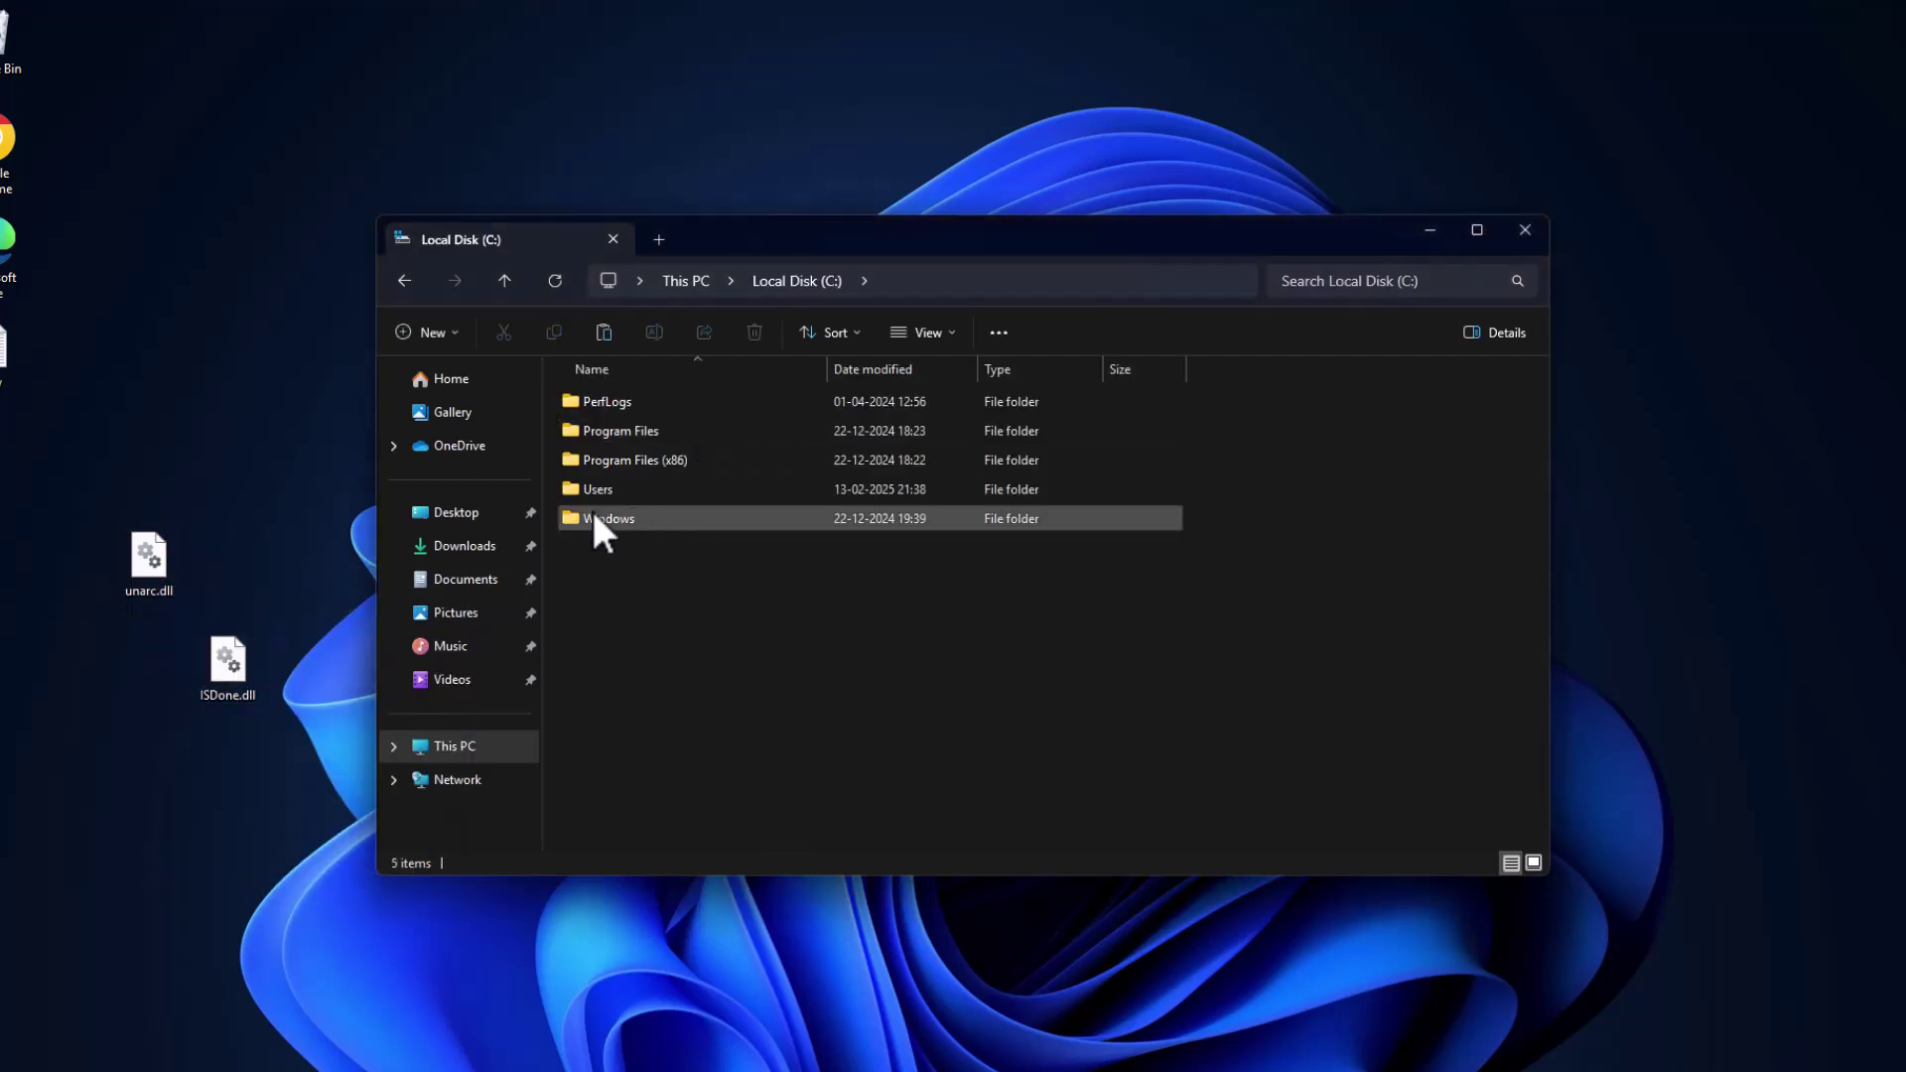
pyautogui.doubleClick(600, 519)
pyautogui.write('sche')
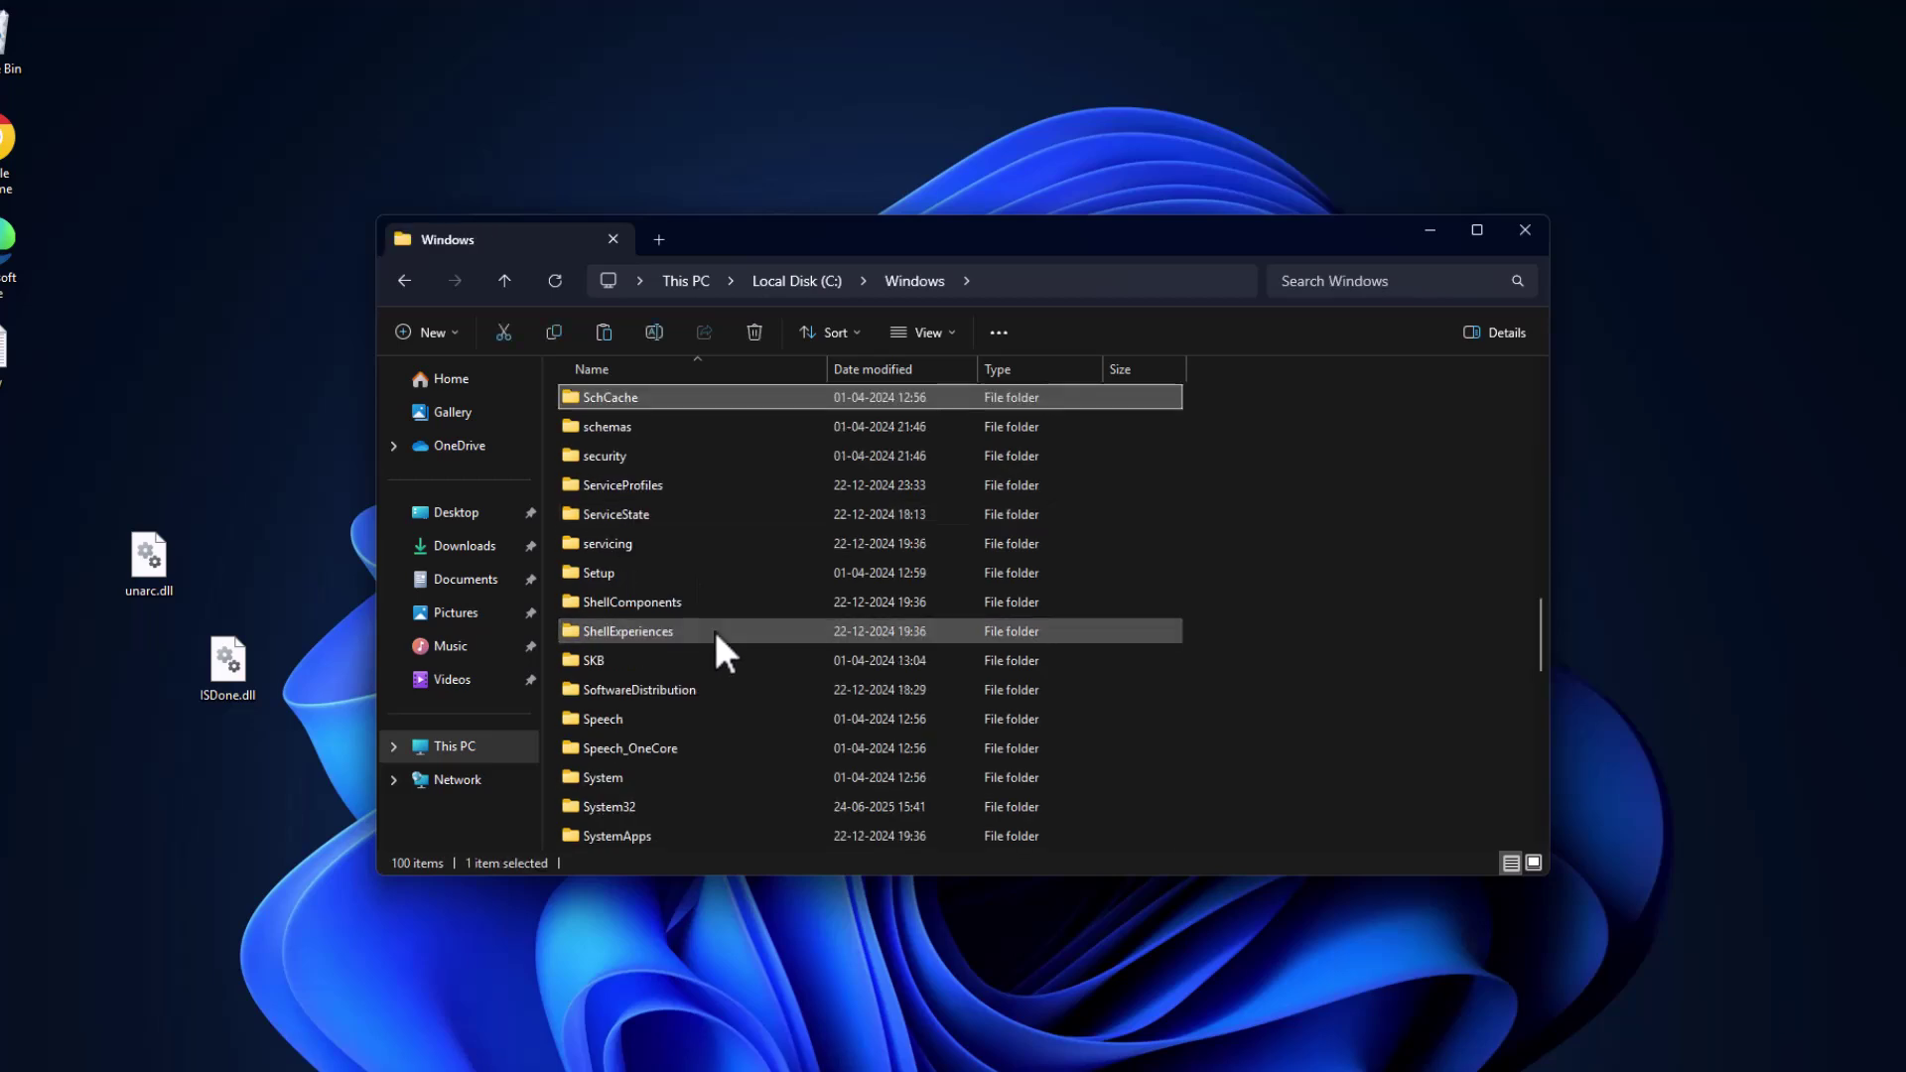
pyautogui.press('Down')
pyautogui.press('Down')
pyautogui.press('Down')
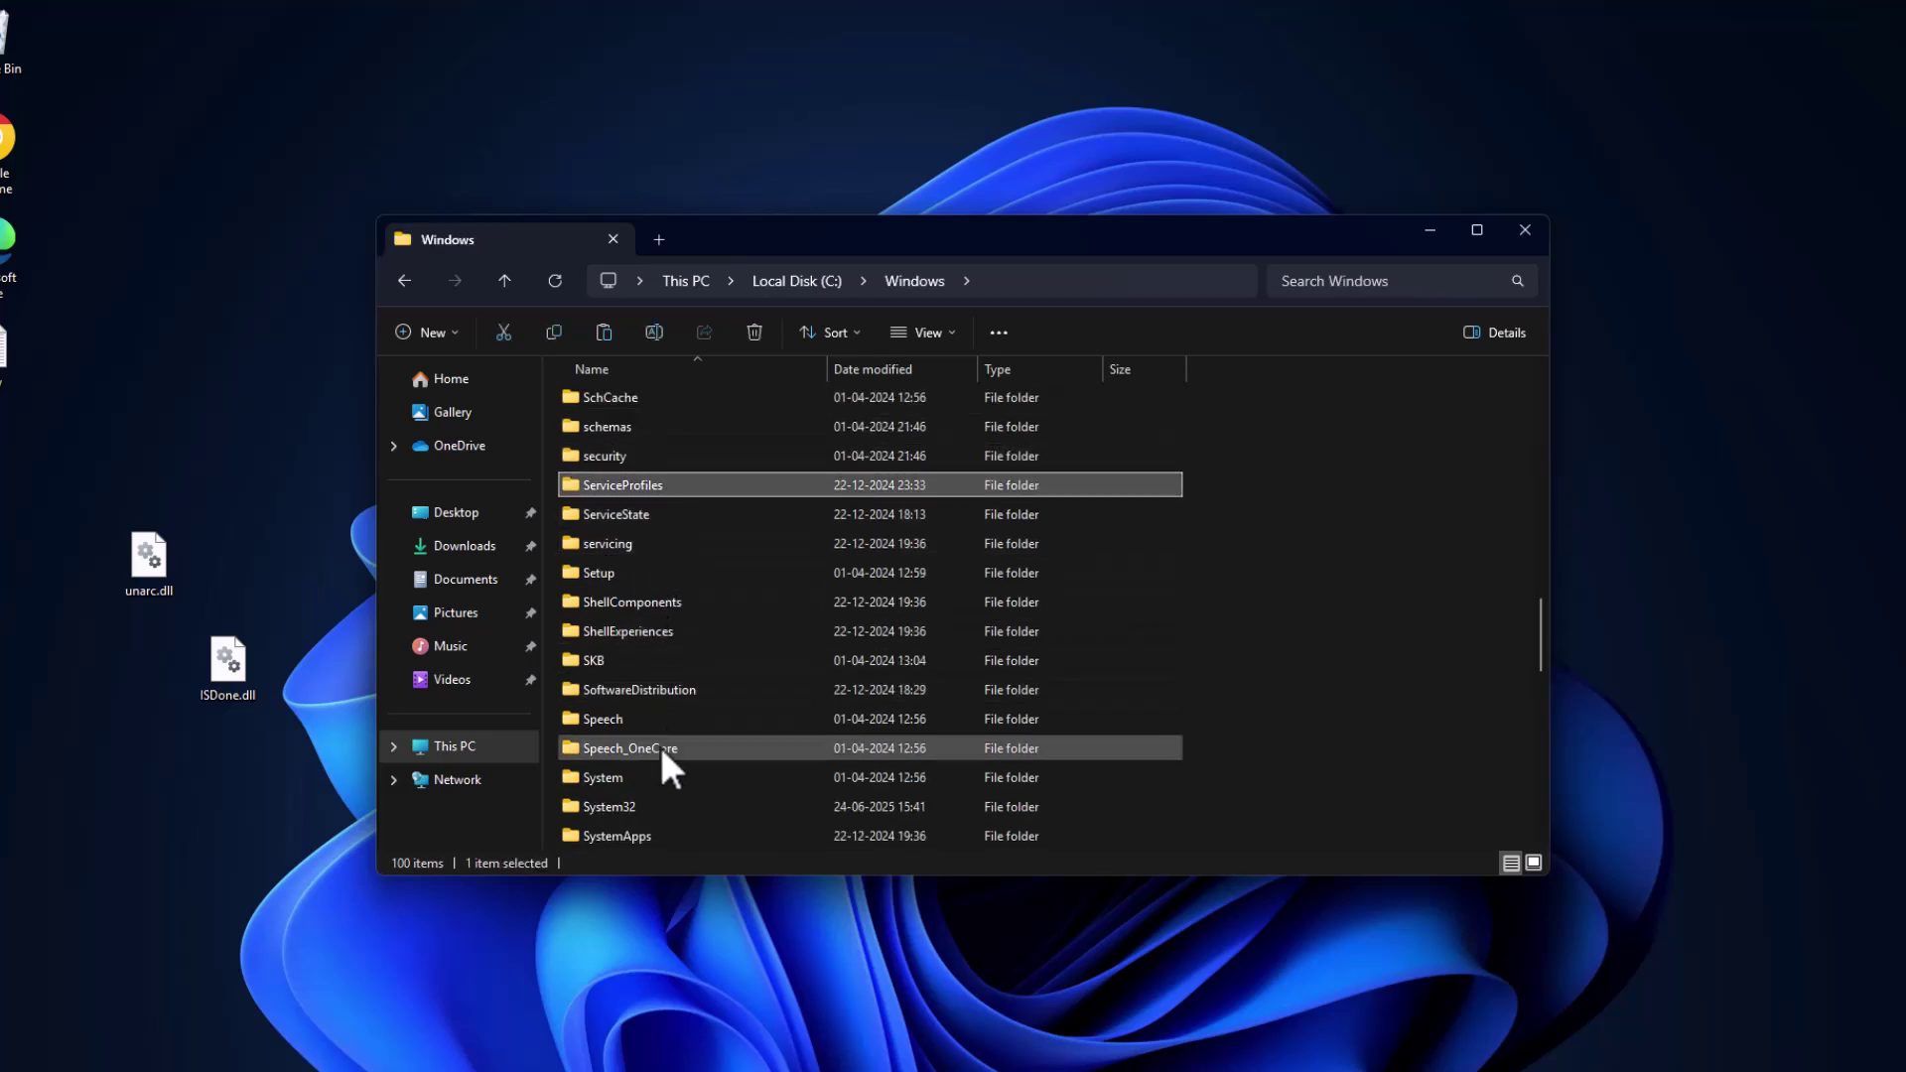
pyautogui.doubleClick(608, 806)
pyautogui.rightClick(1290, 474)
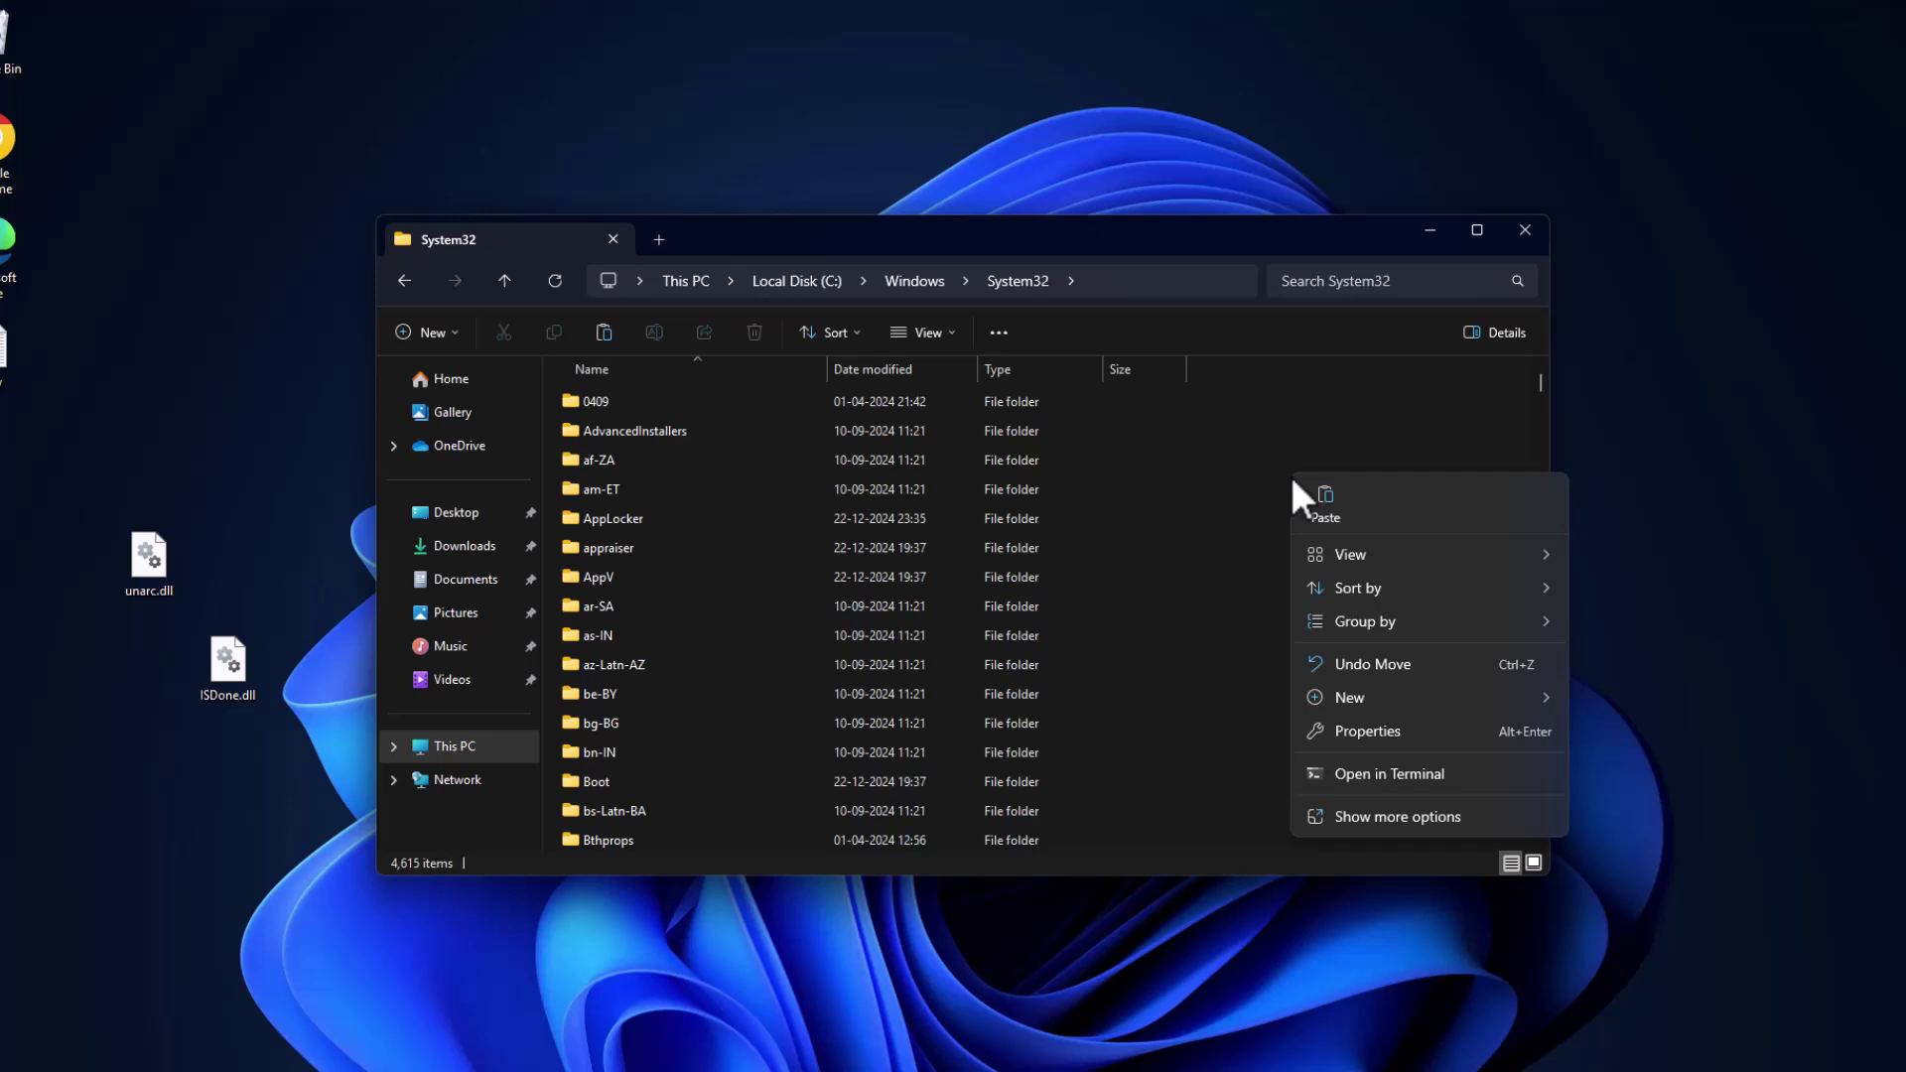
pyautogui.click(1325, 503)
pyautogui.click(294, 418)
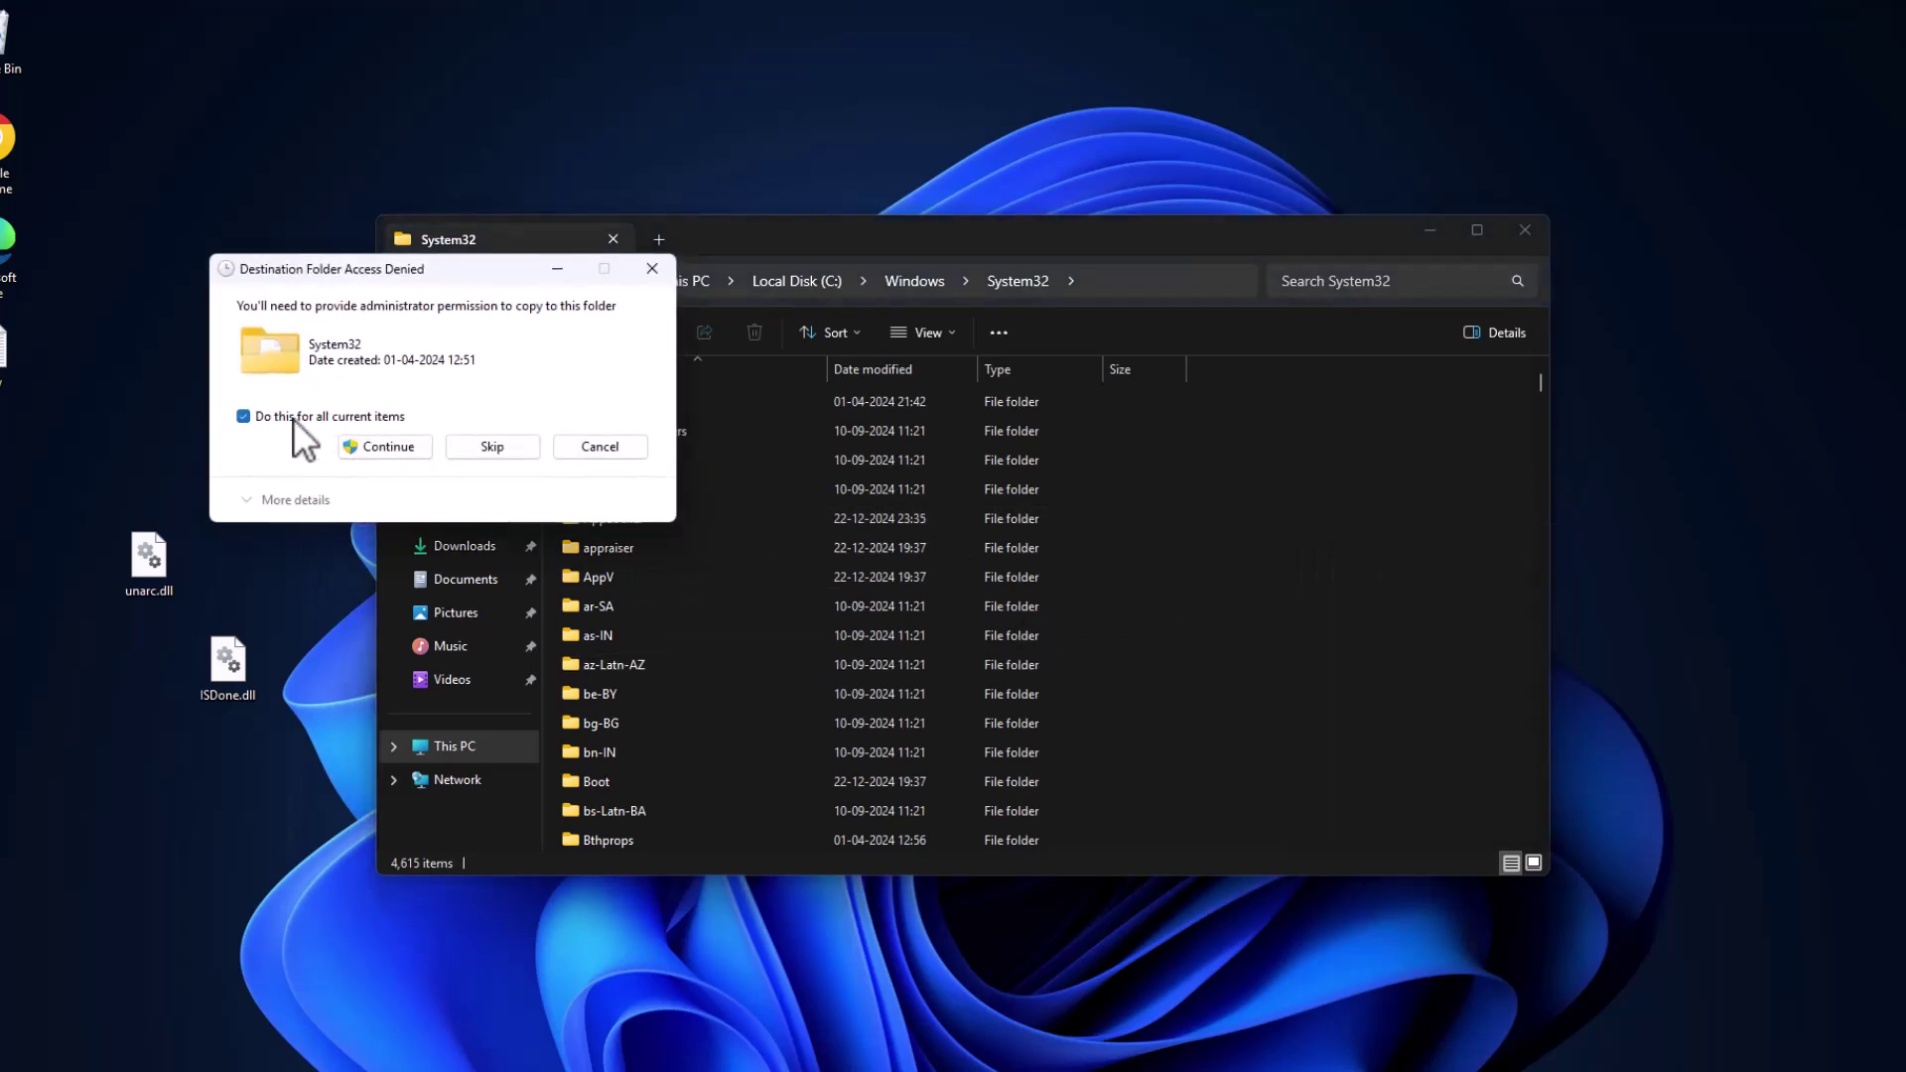
pyautogui.click(389, 446)
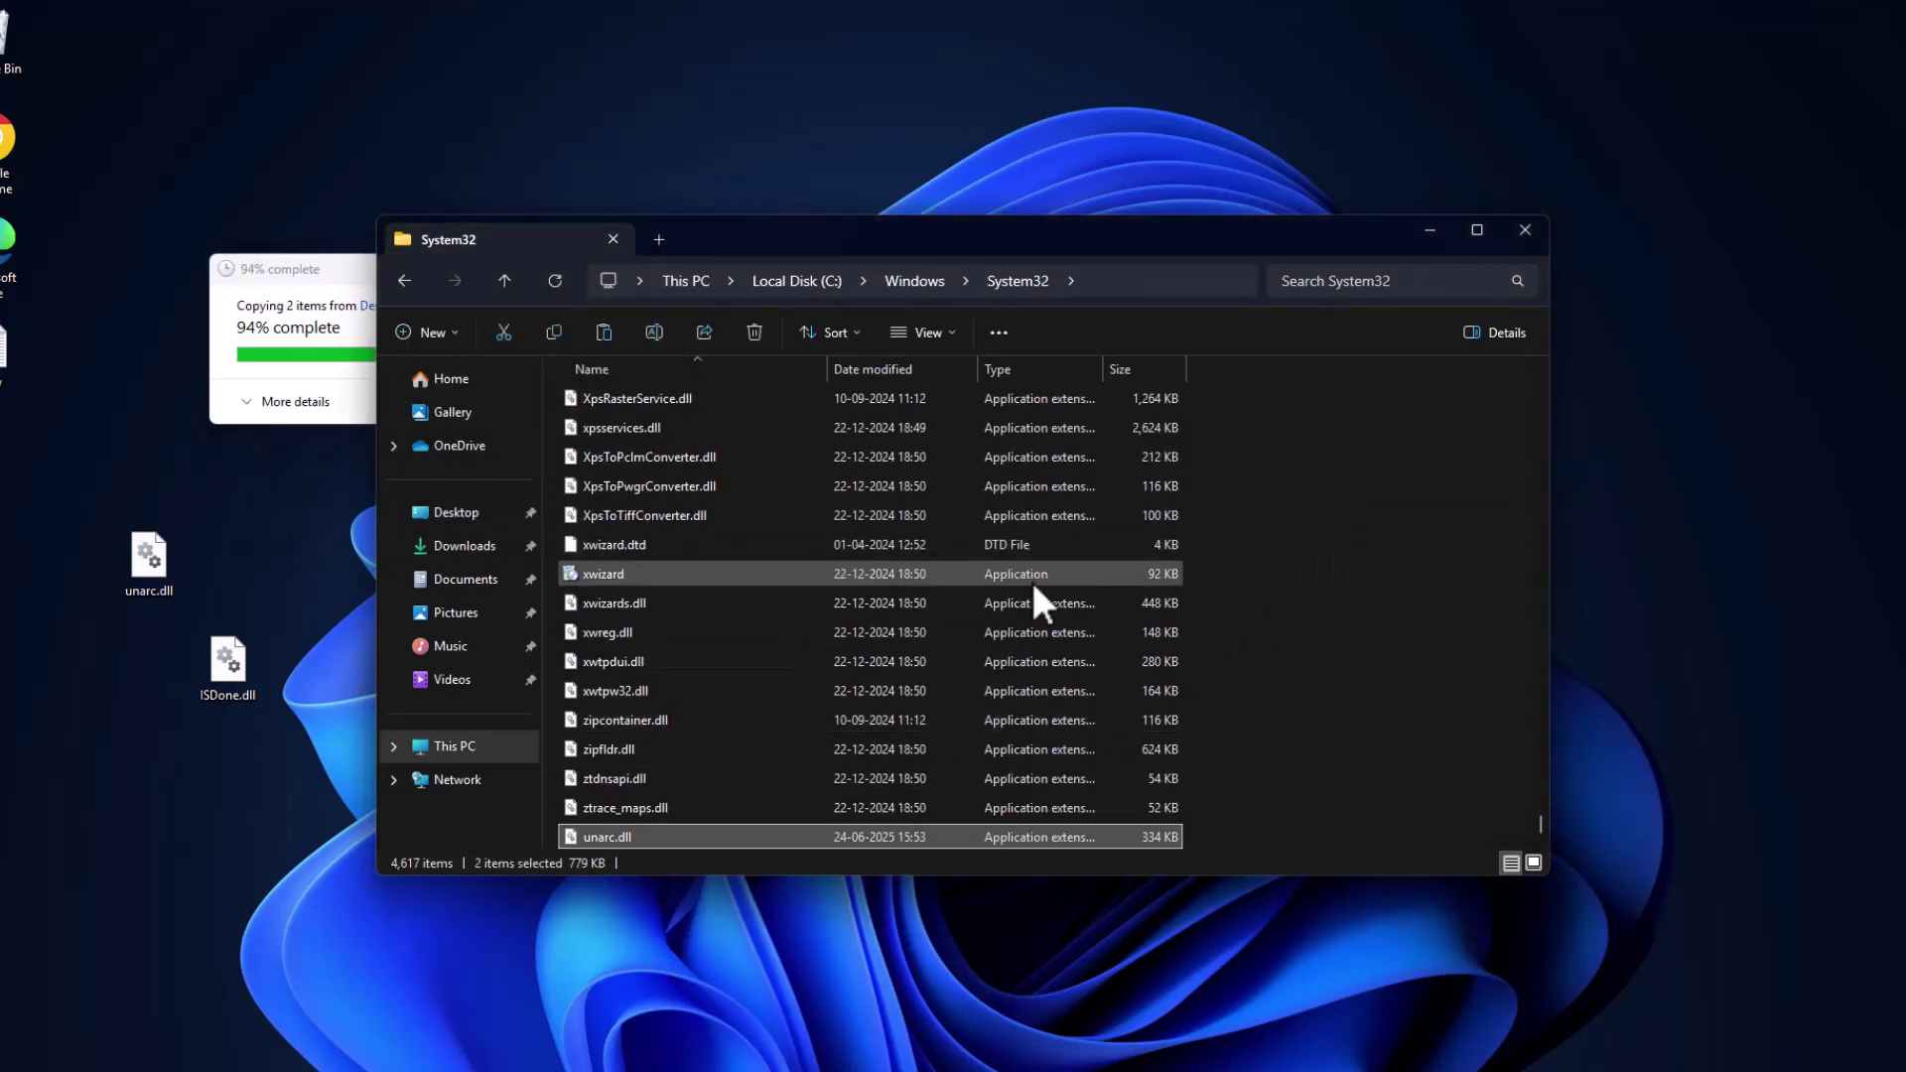
# Paste both DLLs into C:\Windows\SysWOW64 and grant administrator permission.
pyautogui.click(404, 281)
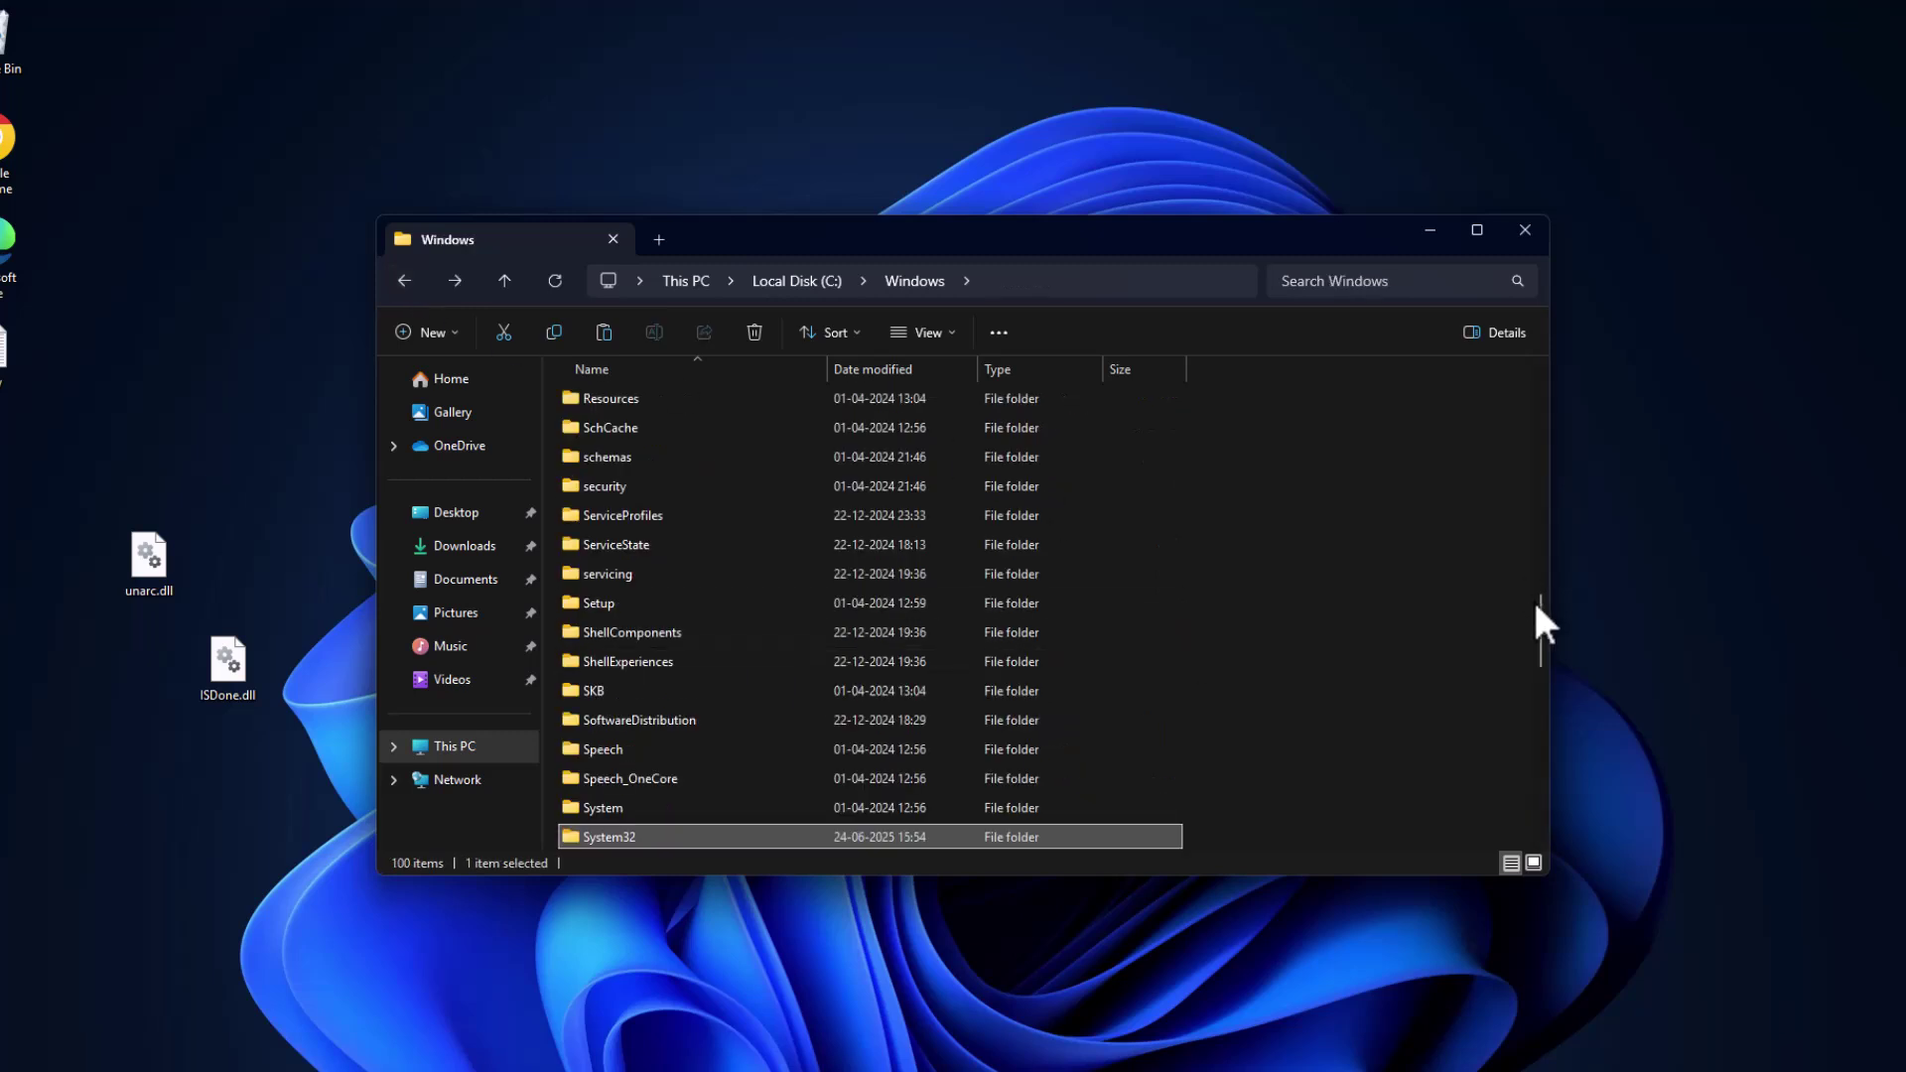
pyautogui.moveTo(1536, 617); pyautogui.dragTo(1542, 658)
pyautogui.click(636, 645)
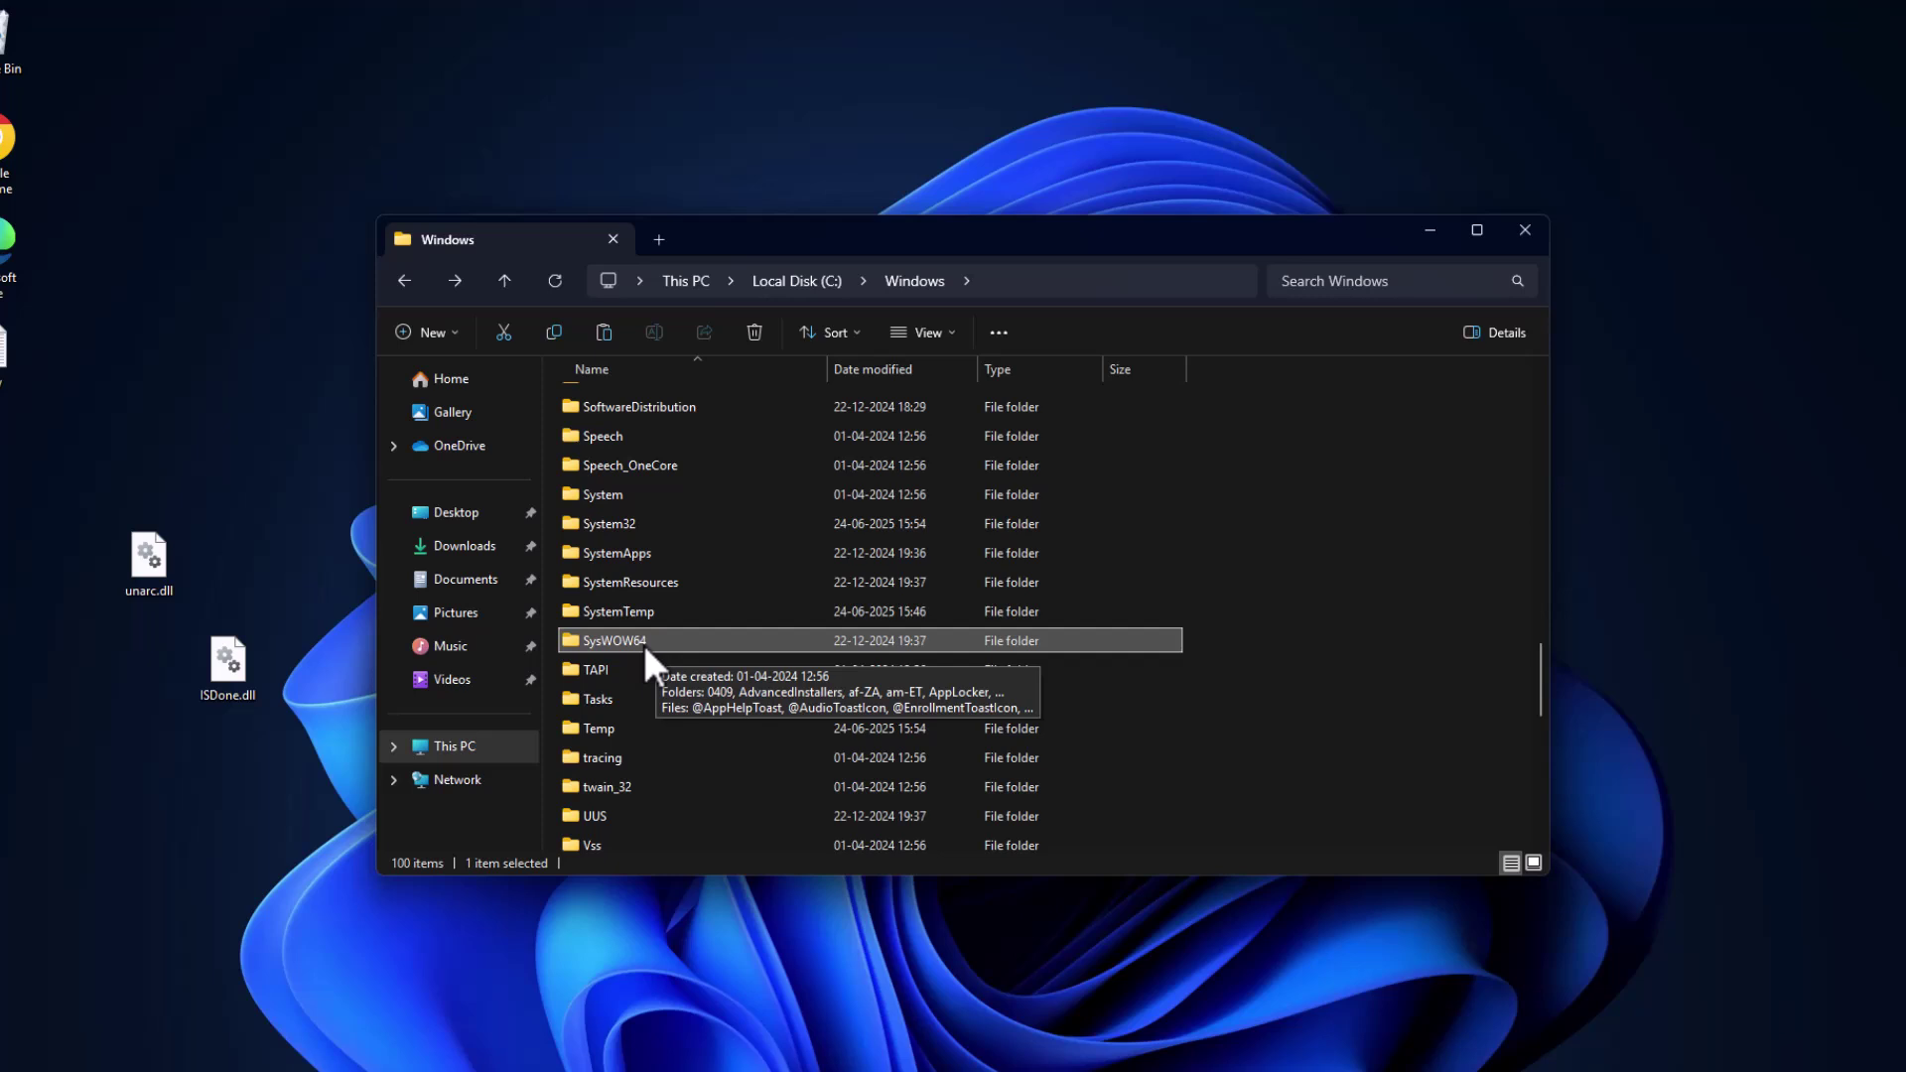
pyautogui.doubleClick(643, 643)
pyautogui.rightClick(1192, 536)
pyautogui.click(1331, 501)
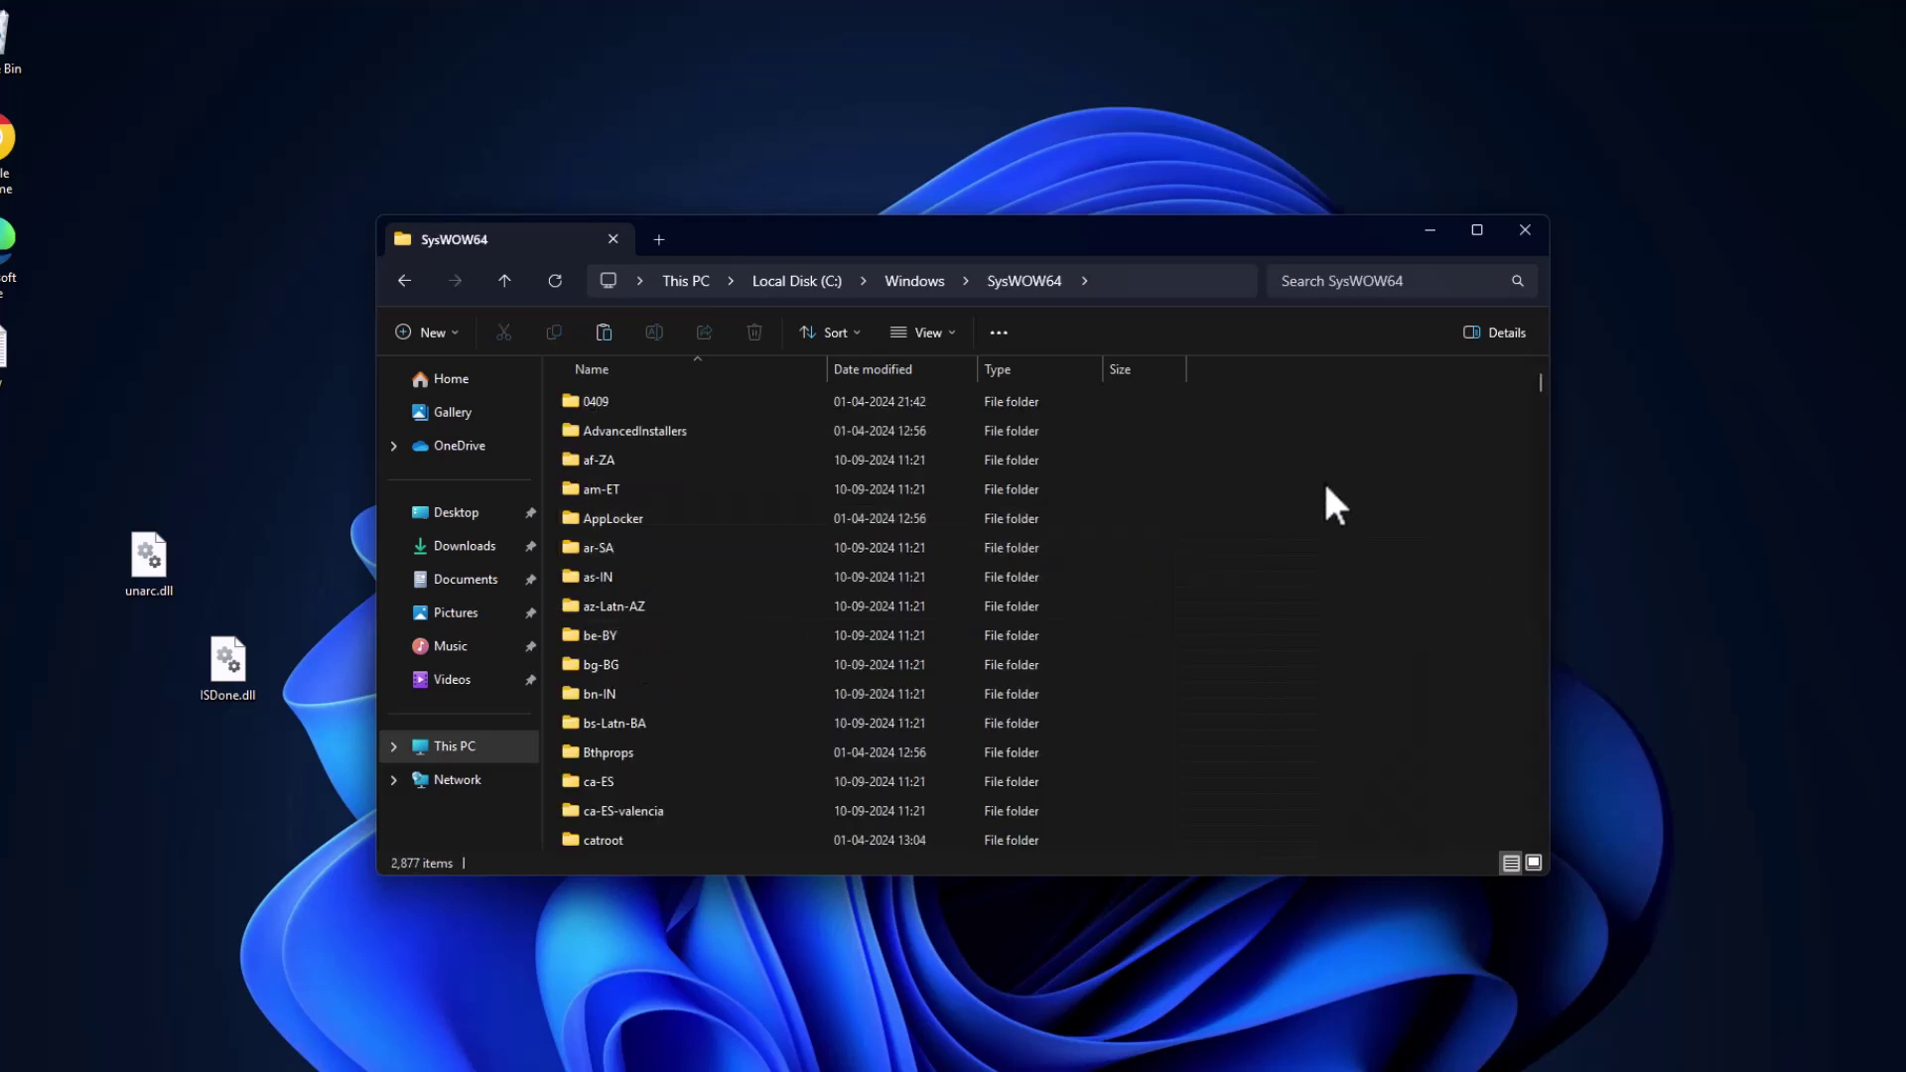
pyautogui.rightClick(1322, 478)
pyautogui.click(1350, 516)
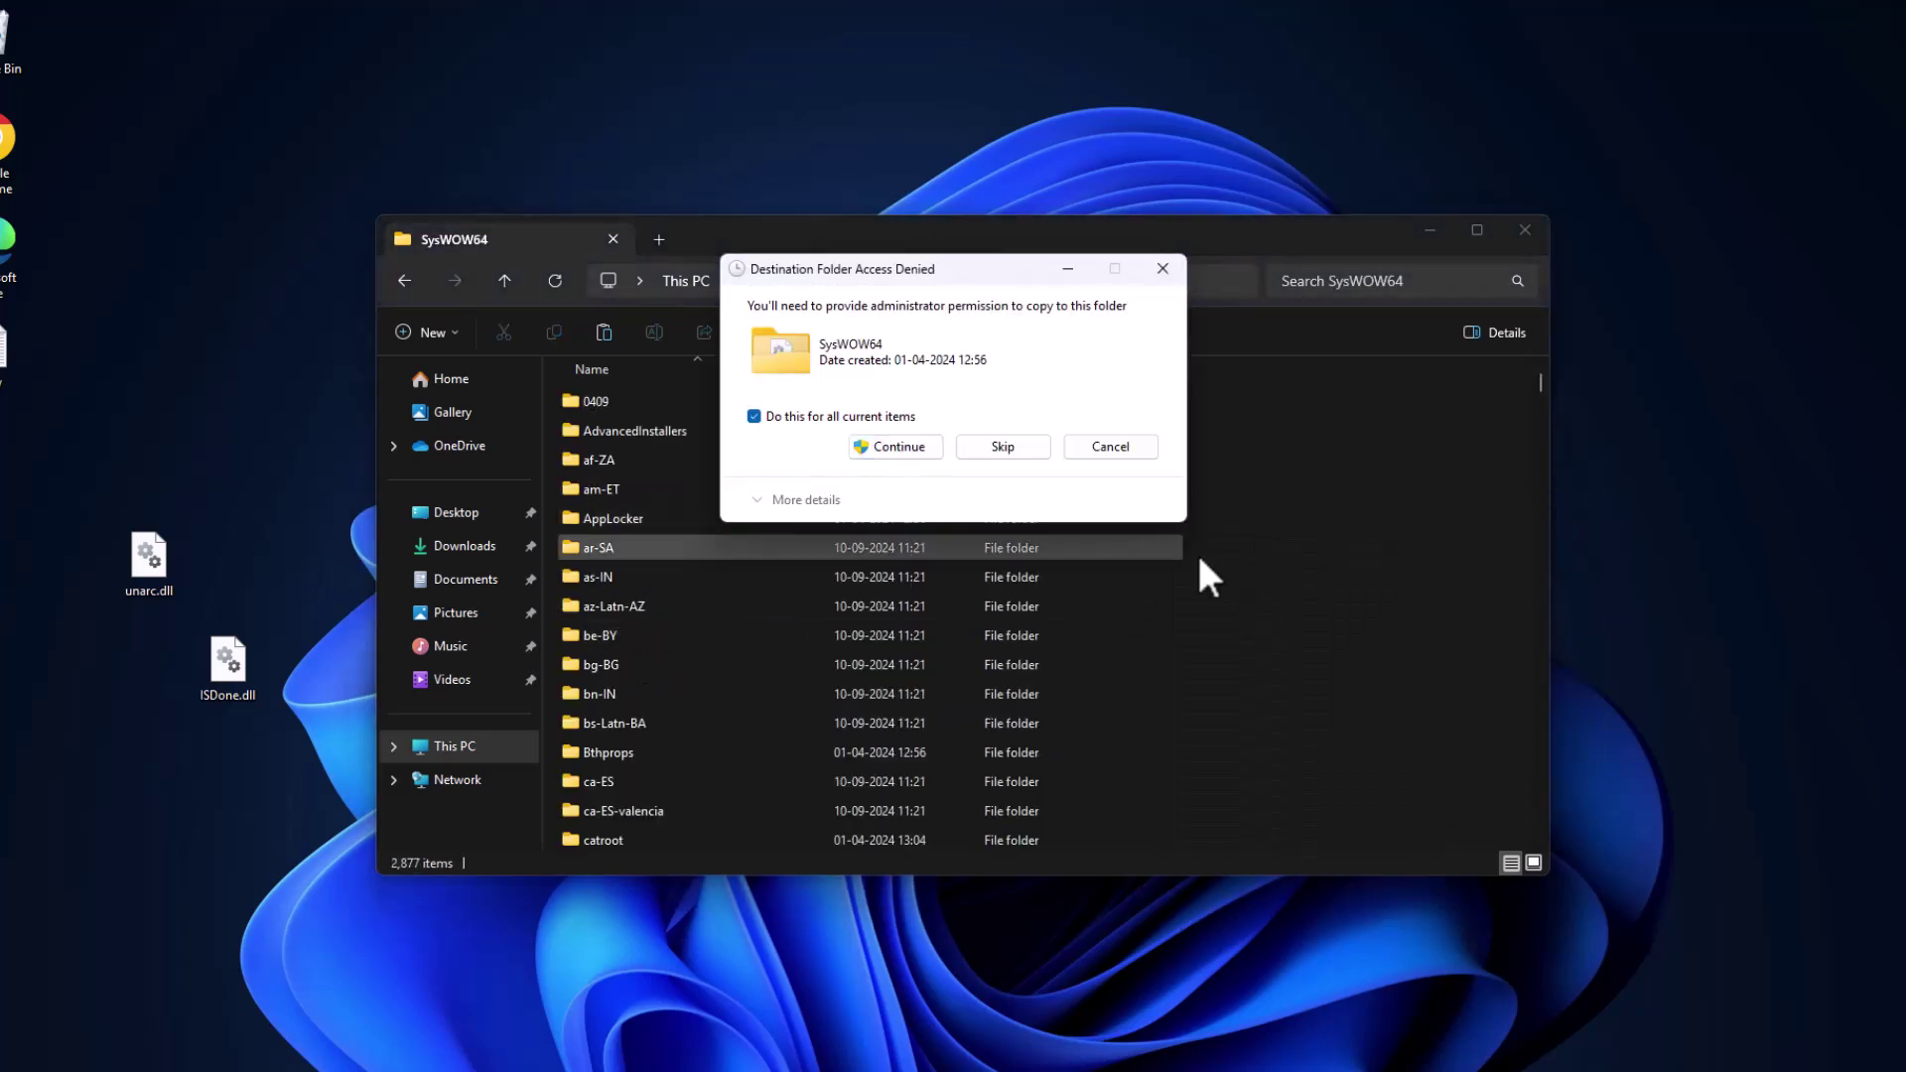
pyautogui.press('Return')
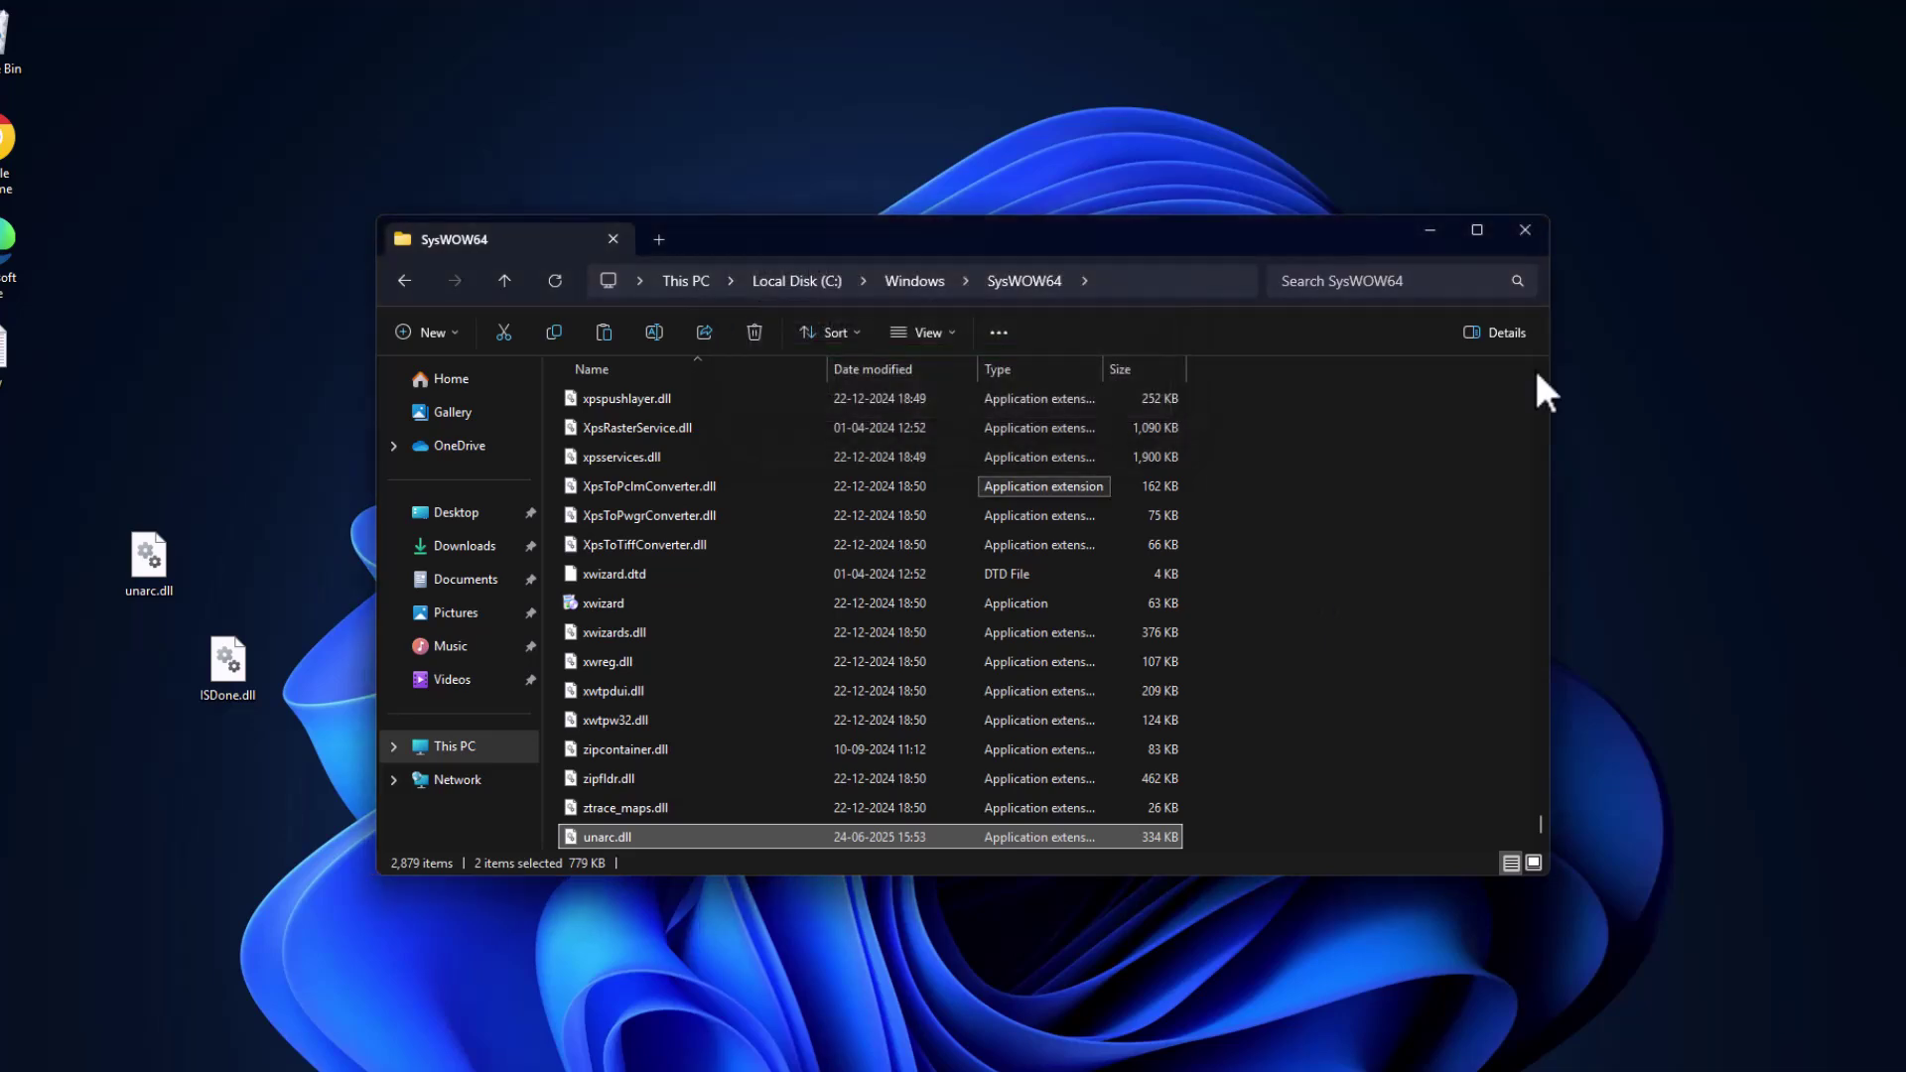
# Close the SysWOW64 window and select the TechPowerUp link in the notes.
pyautogui.click(1525, 230)
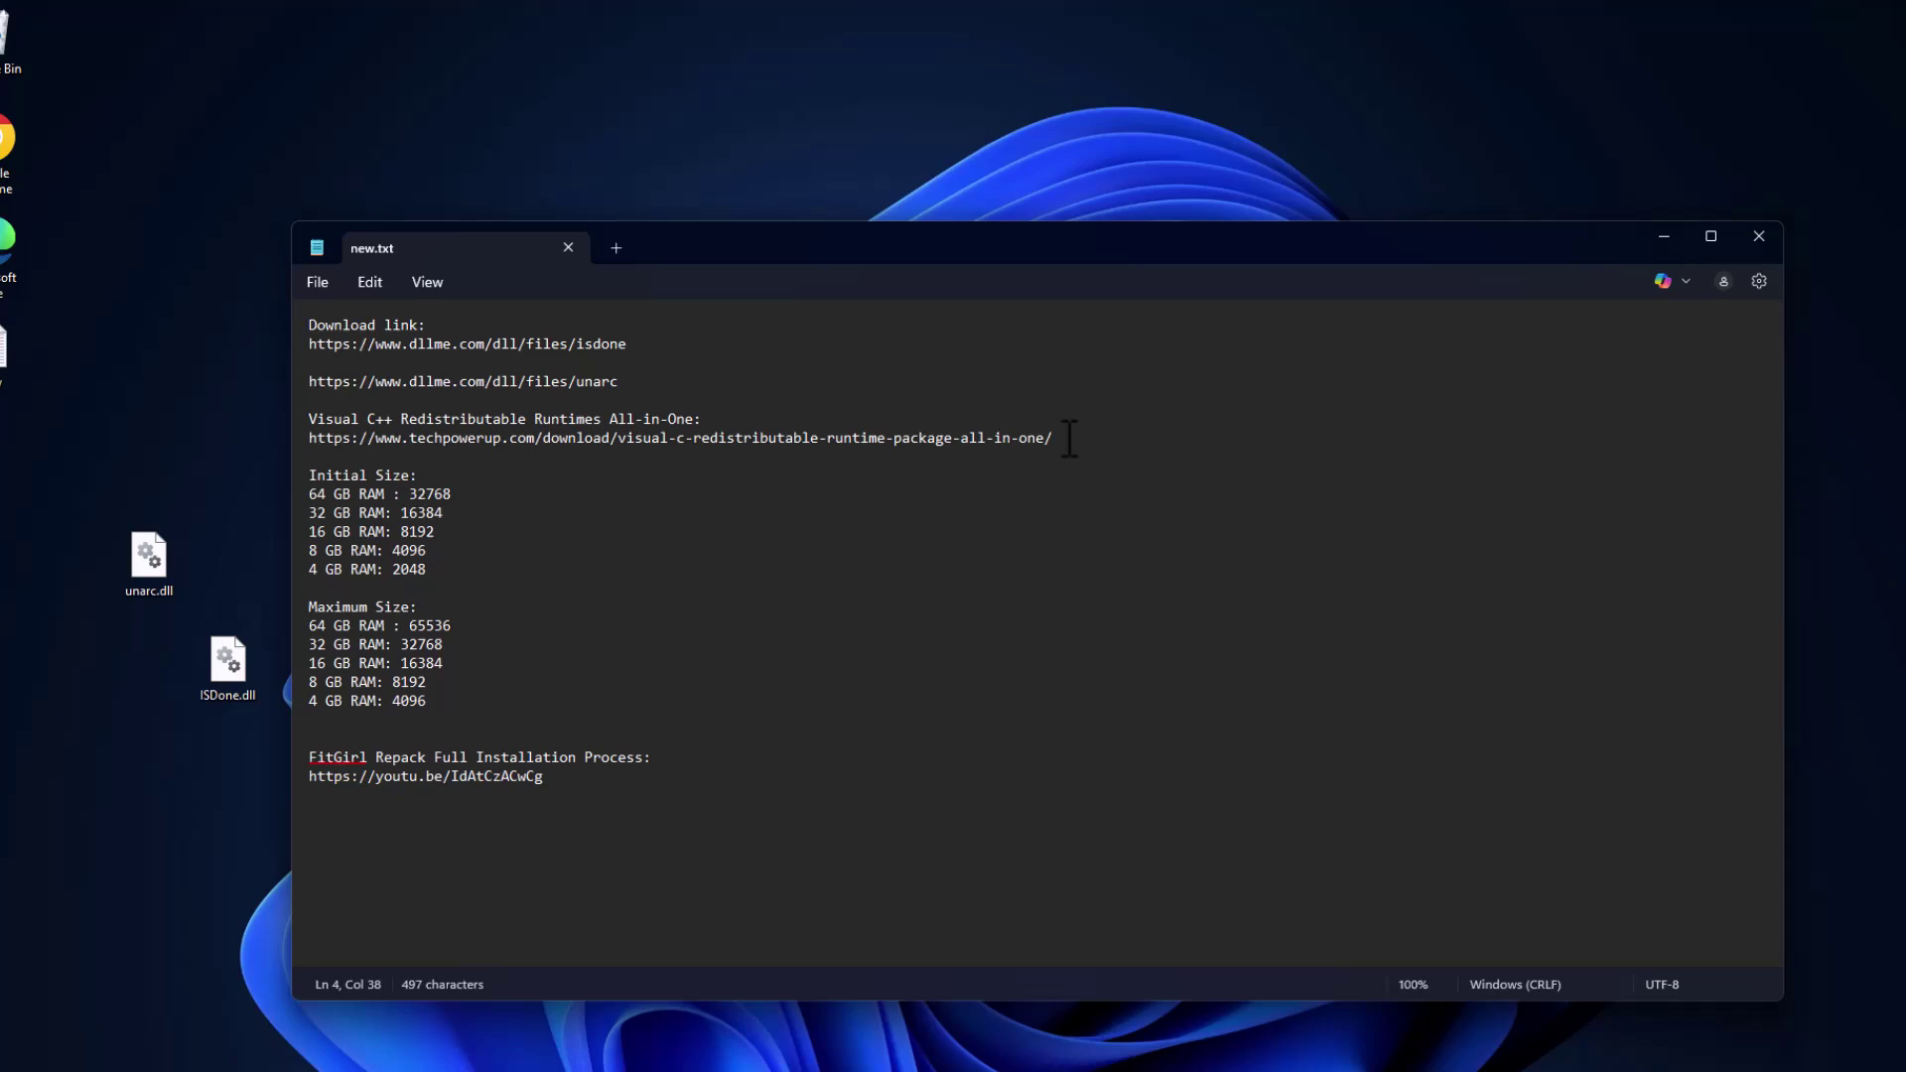
pyautogui.moveTo(1070, 438); pyautogui.dragTo(345, 426)
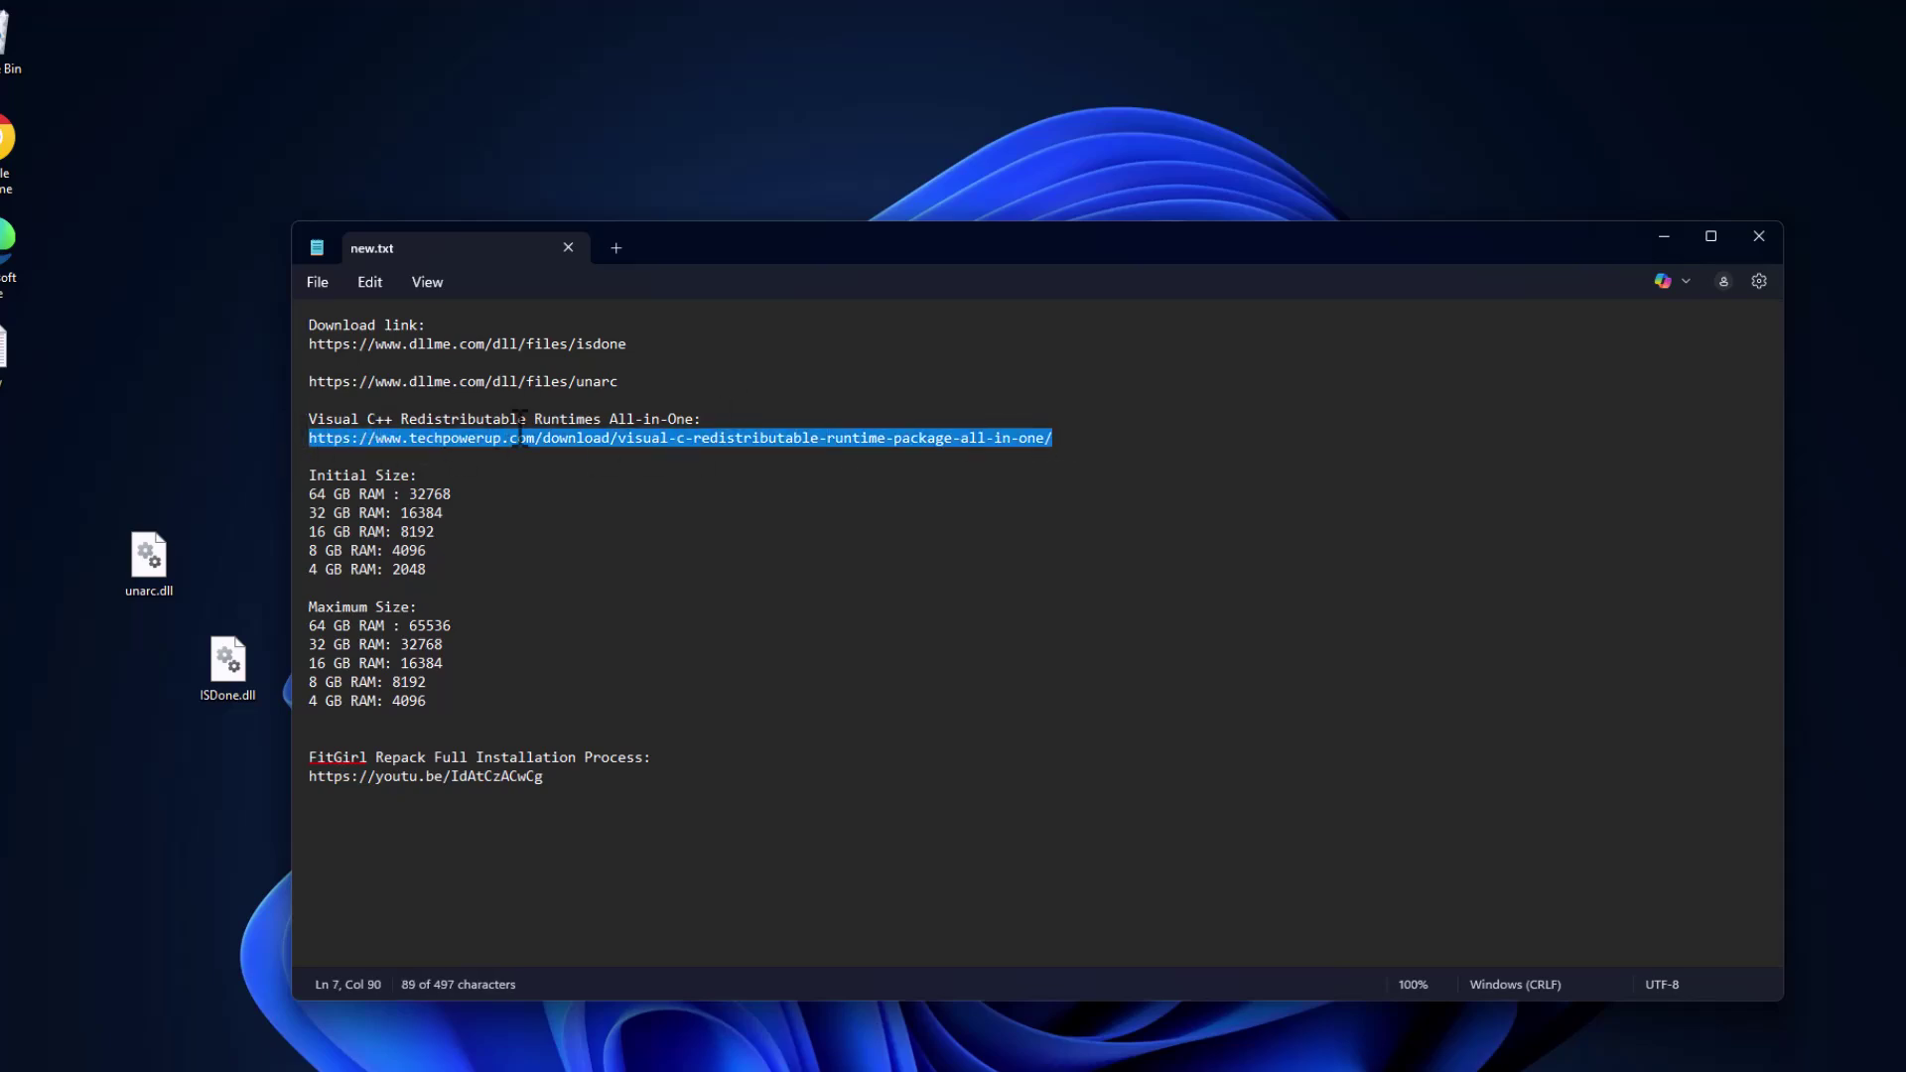
pyautogui.click(1664, 237)
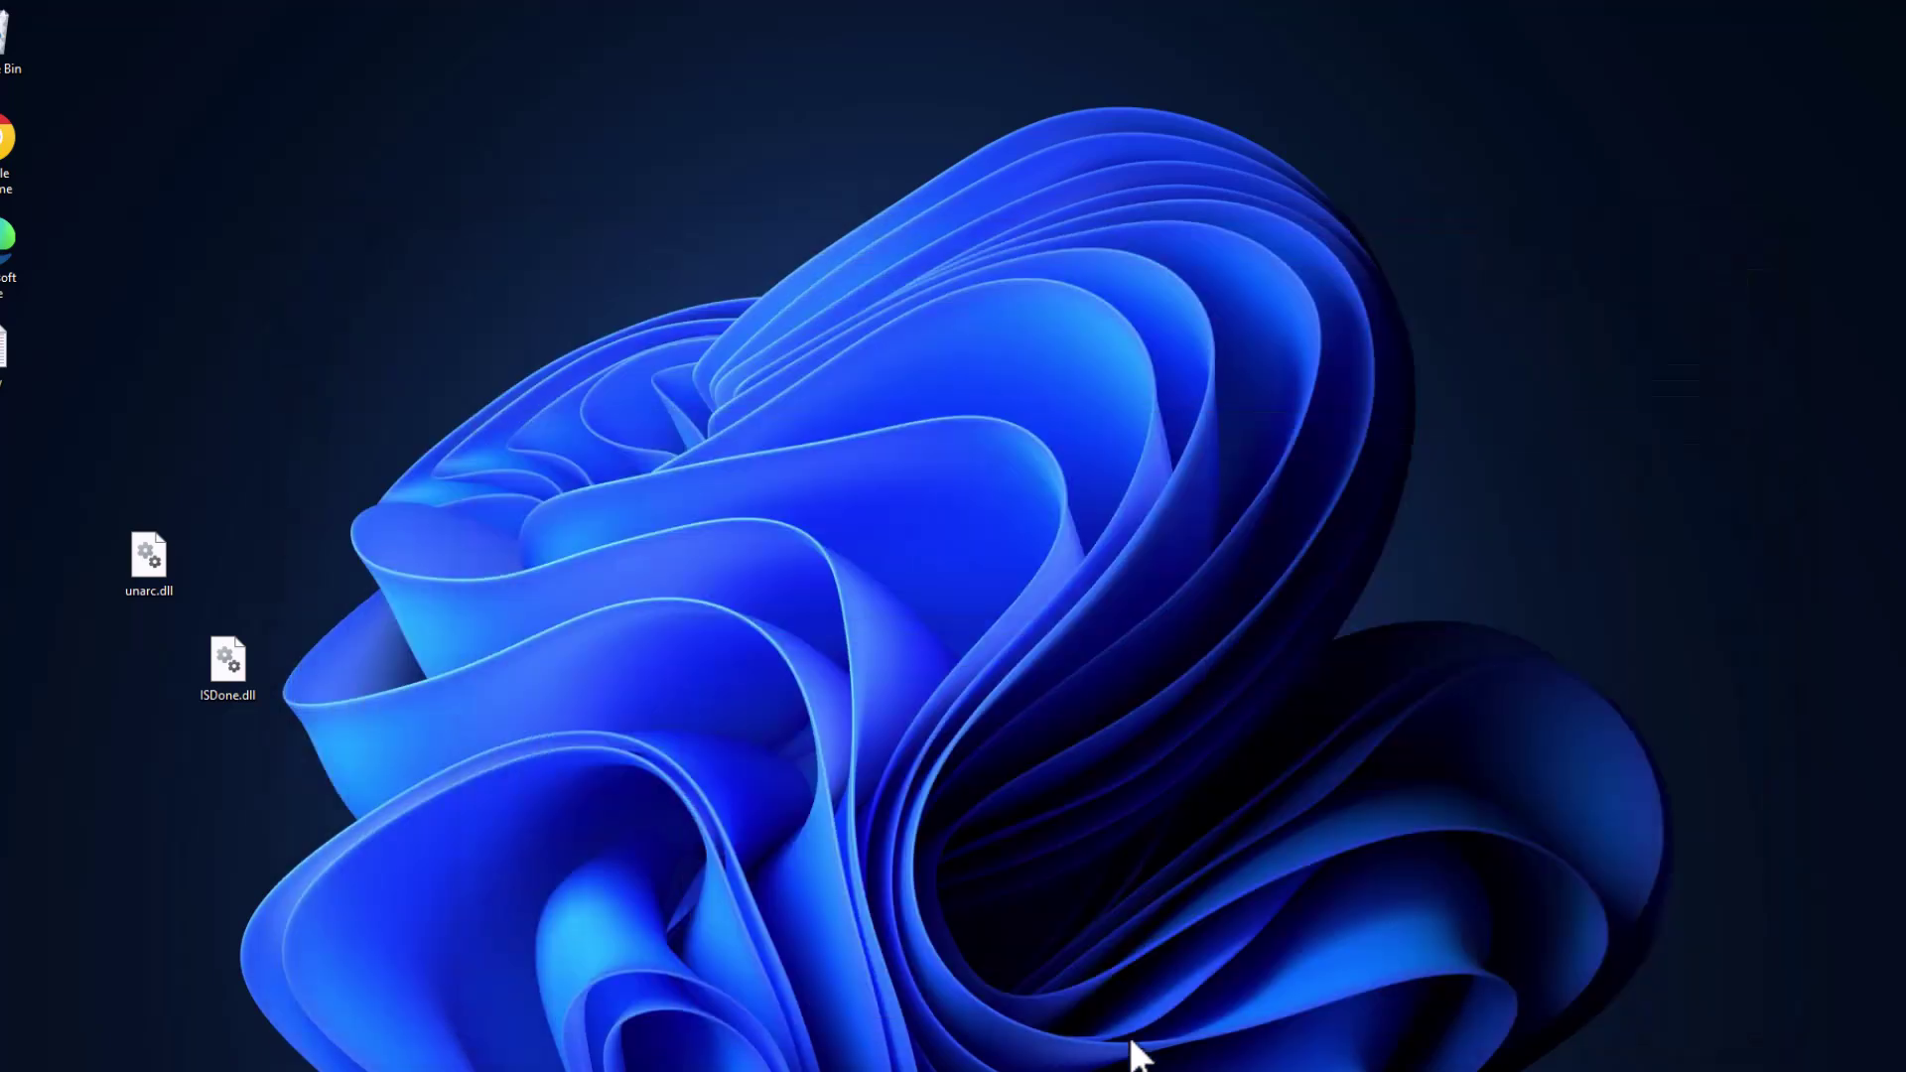
pyautogui.click(1132, 1053)
# Download the Visual C++ Runtimes All-in-One zip from the SG server and extract it.
pyautogui.click(596, 21)
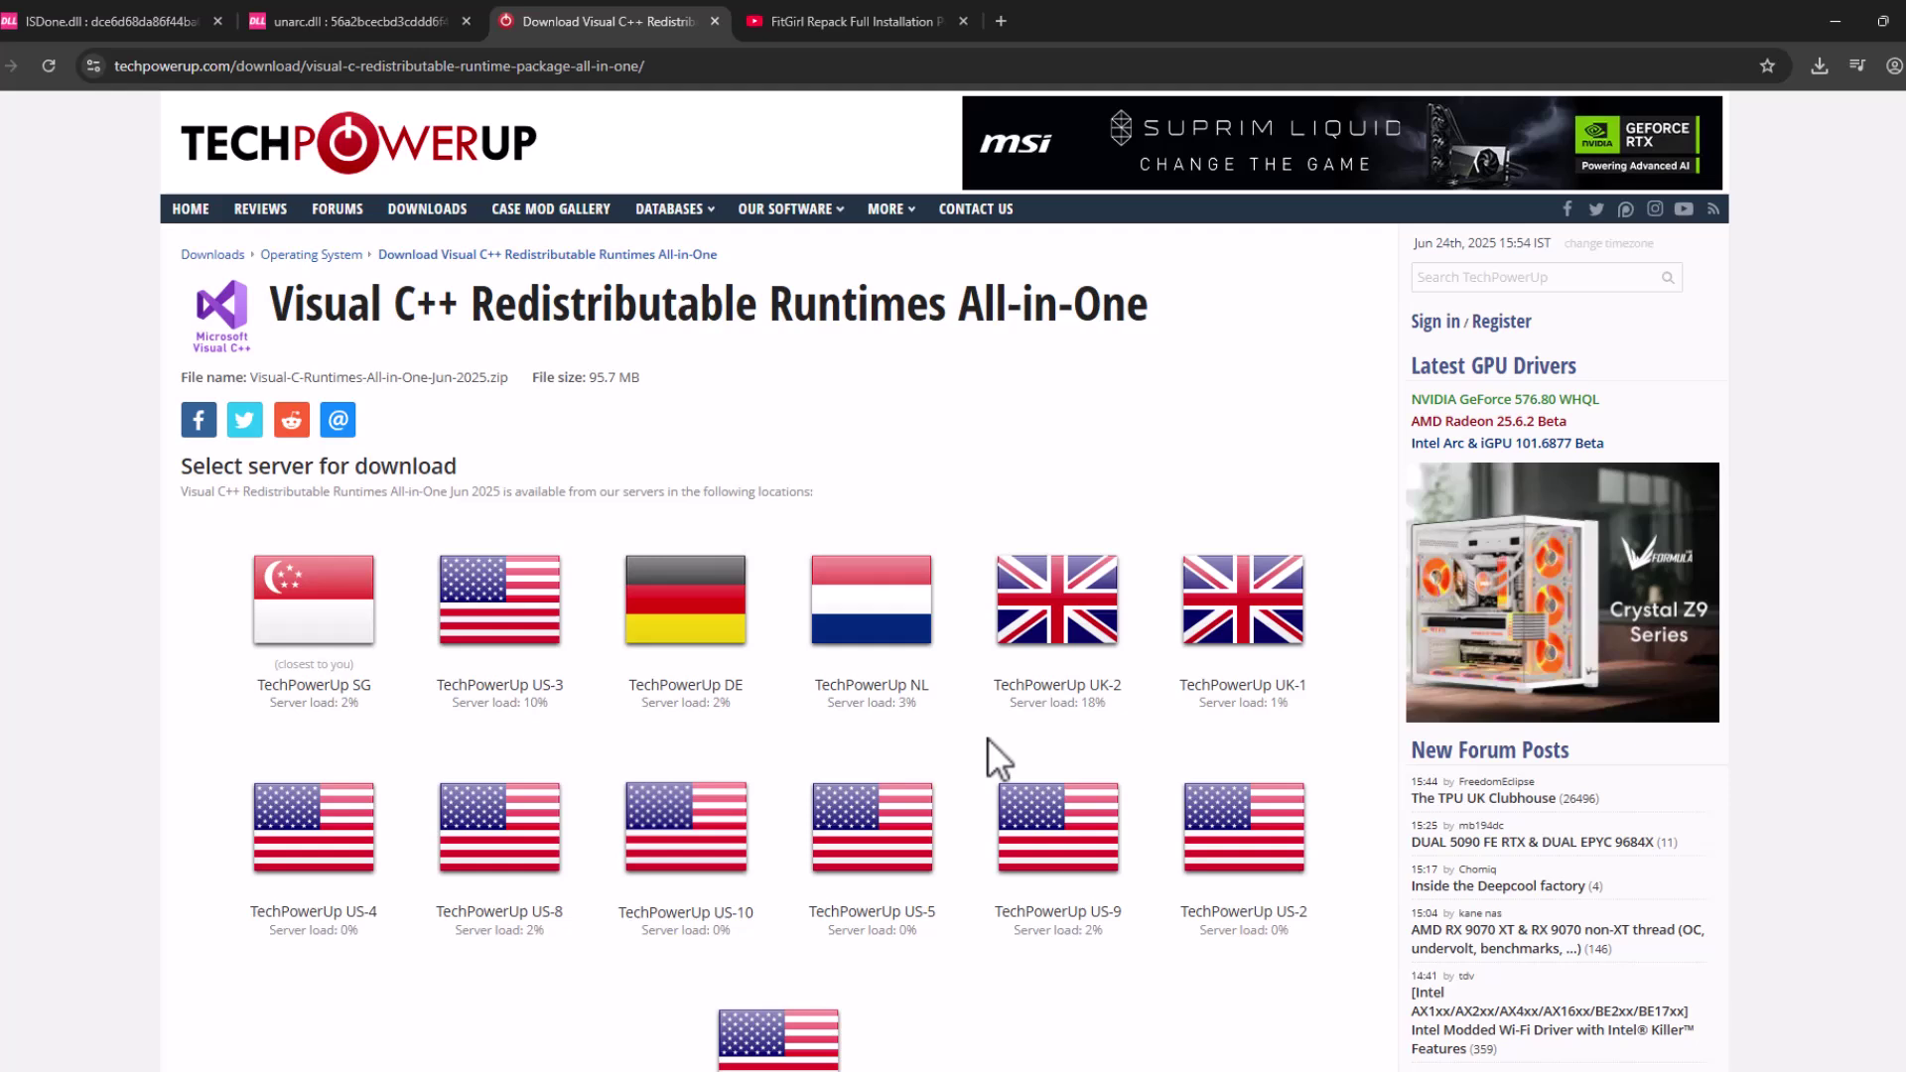
pyautogui.click(317, 631)
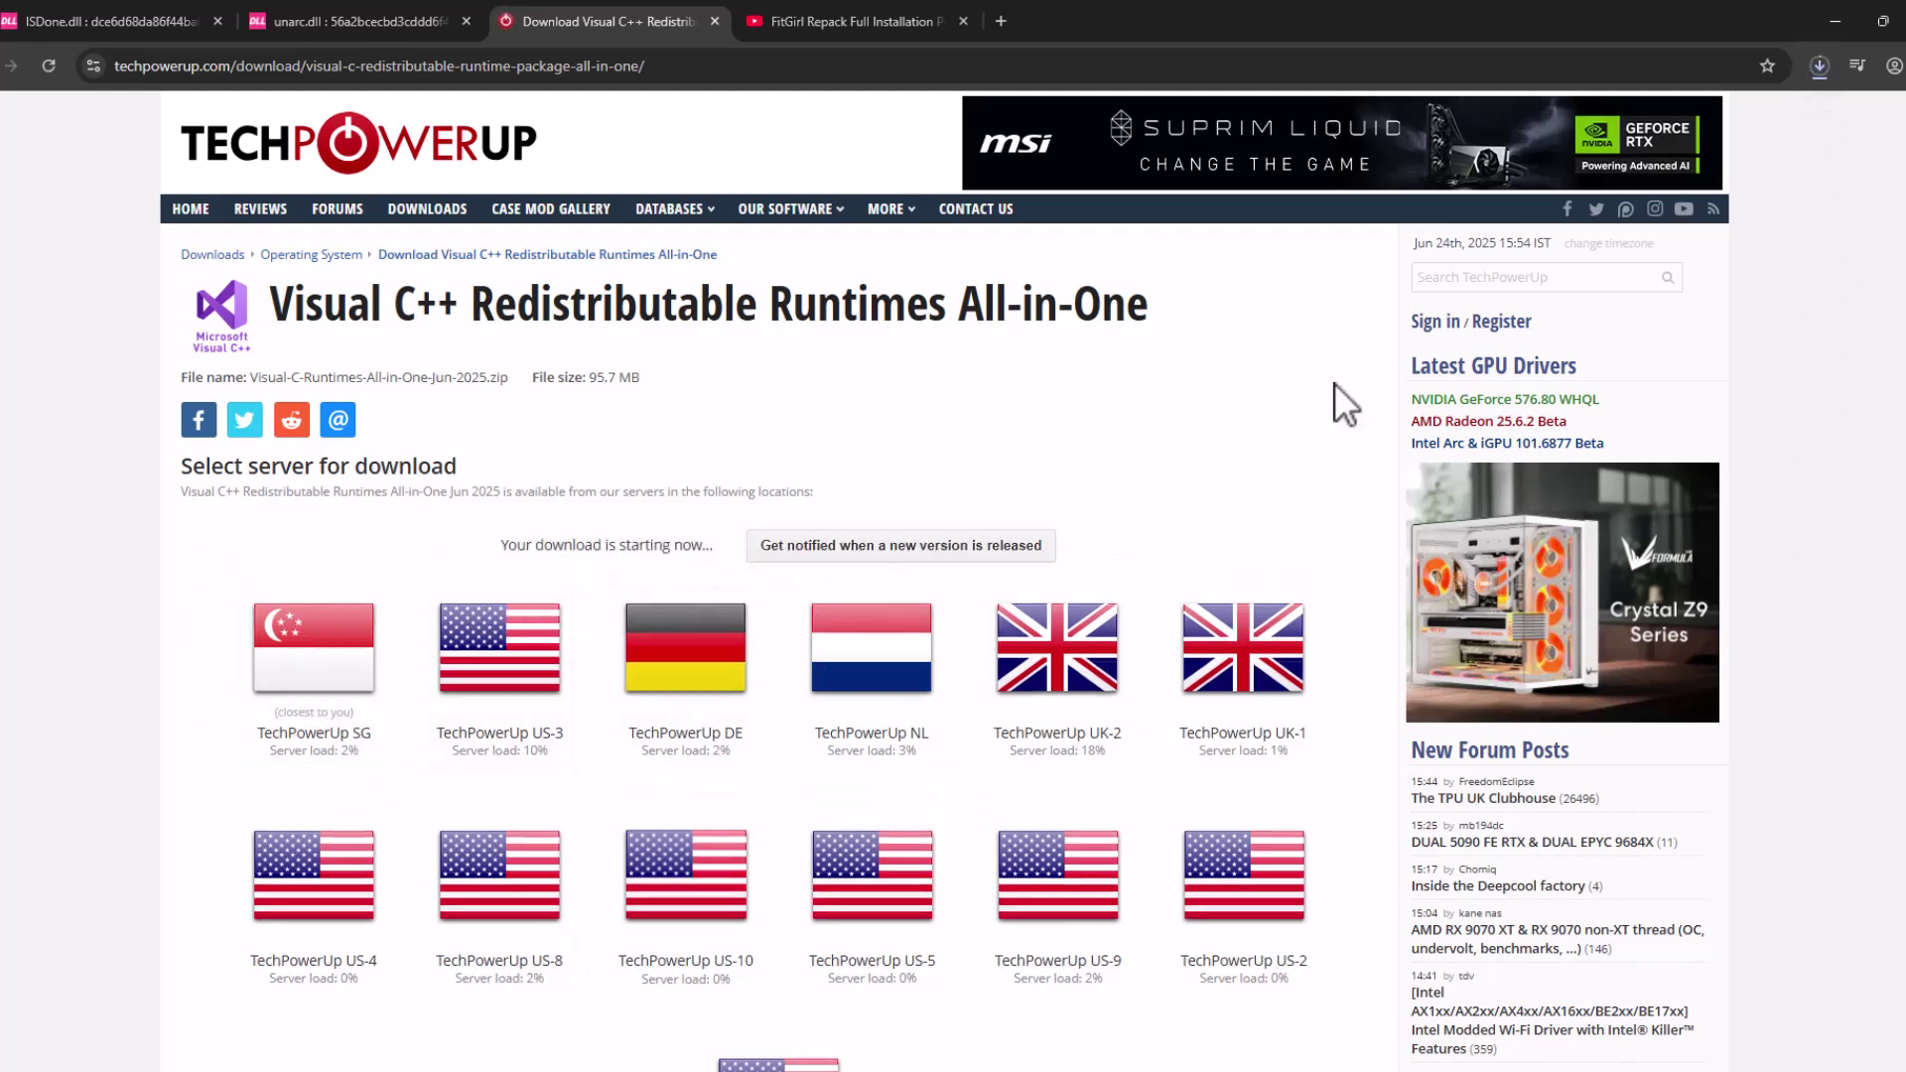
pyautogui.click(1820, 68)
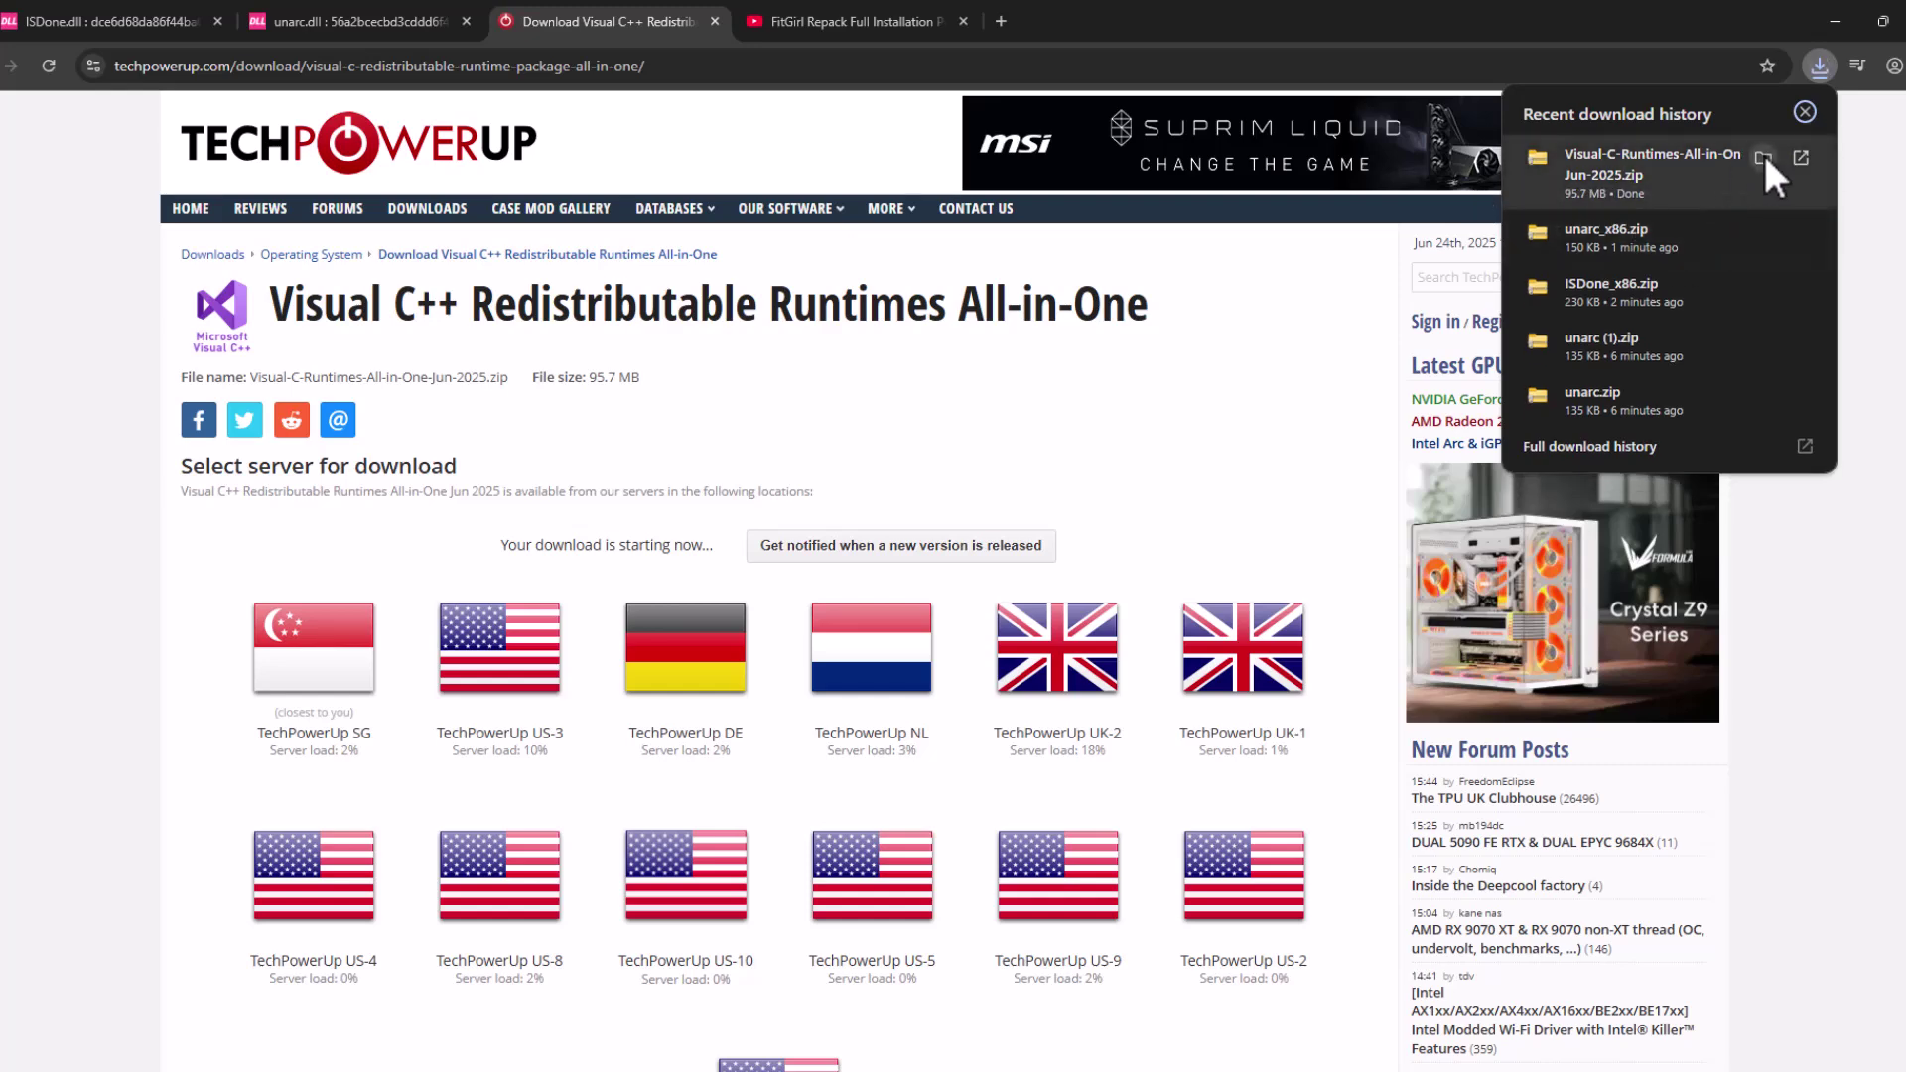
pyautogui.click(1762, 157)
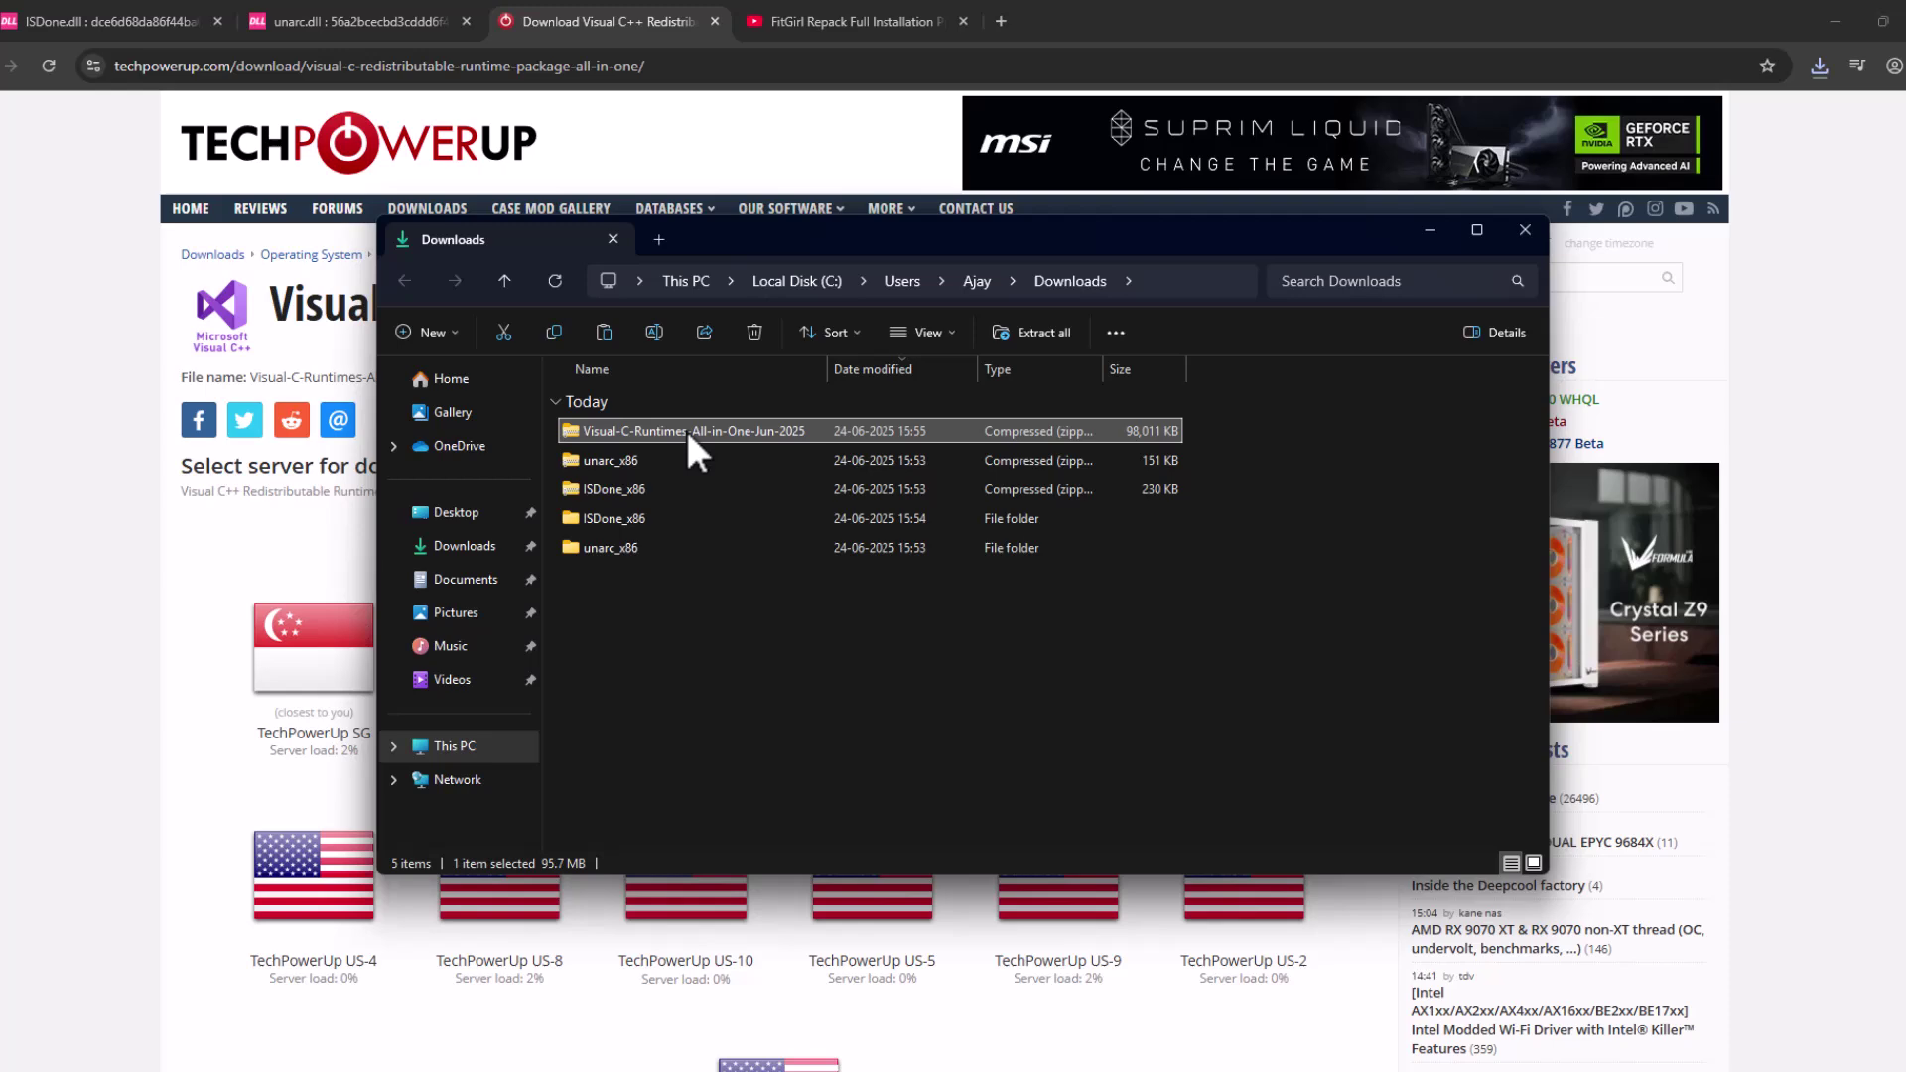
pyautogui.rightClick(688, 437)
pyautogui.click(820, 673)
pyautogui.click(1146, 746)
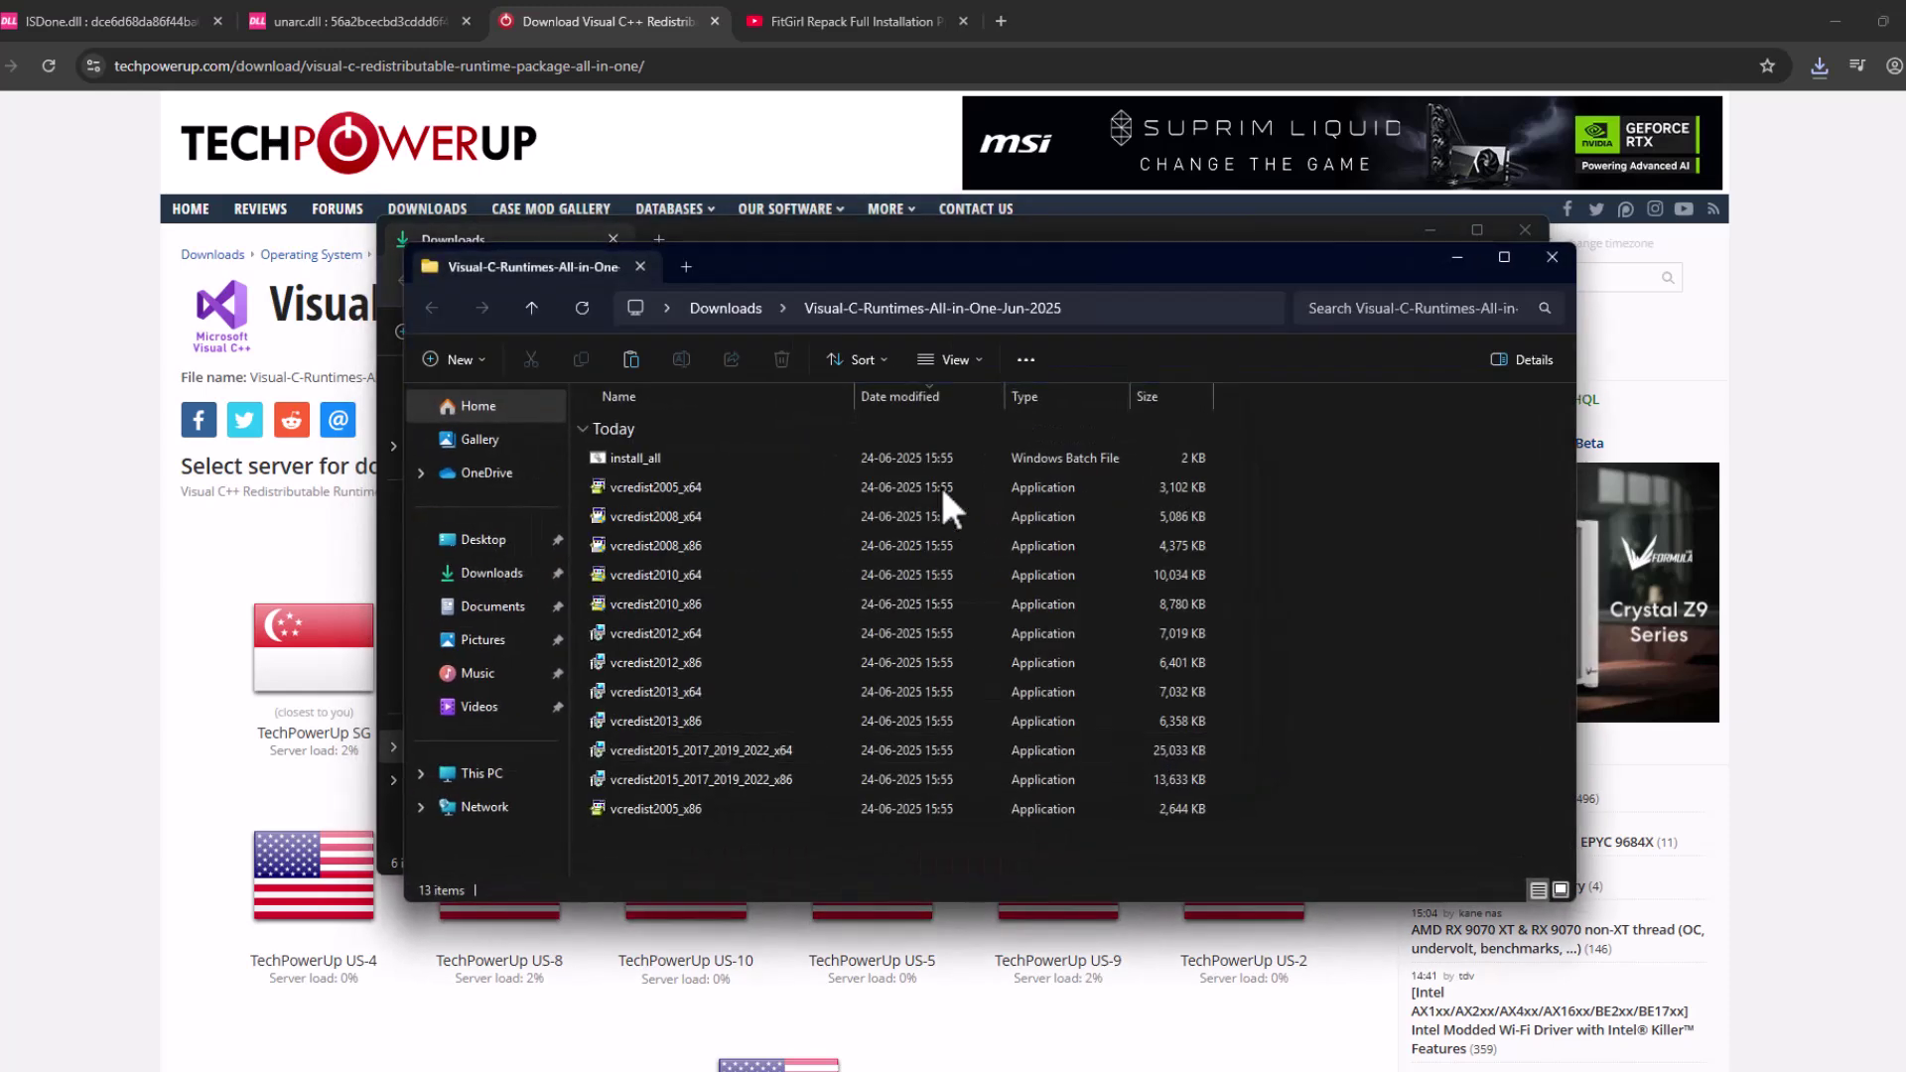
# Run install_all.bat and approve each runtime installer from 2005 through 2015–2022.
pyautogui.click(639, 461)
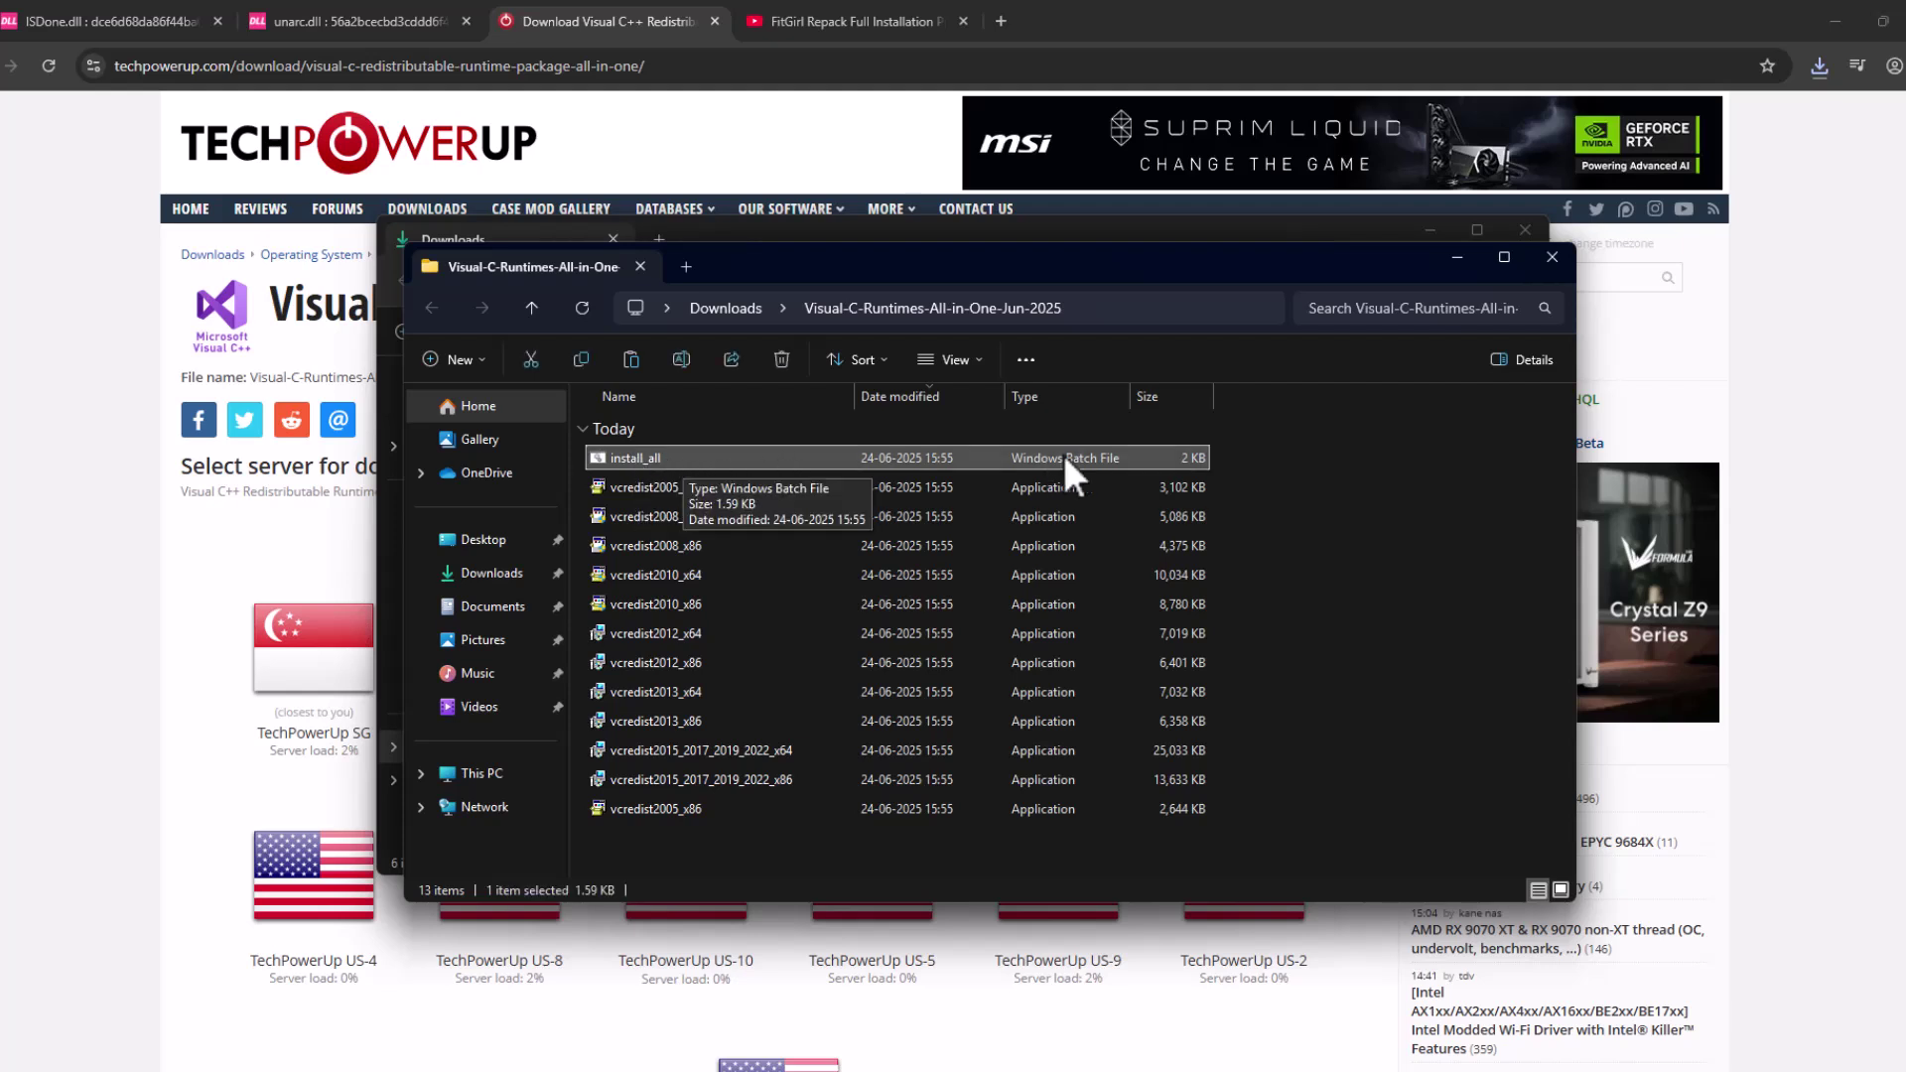
pyautogui.doubleClick(871, 460)
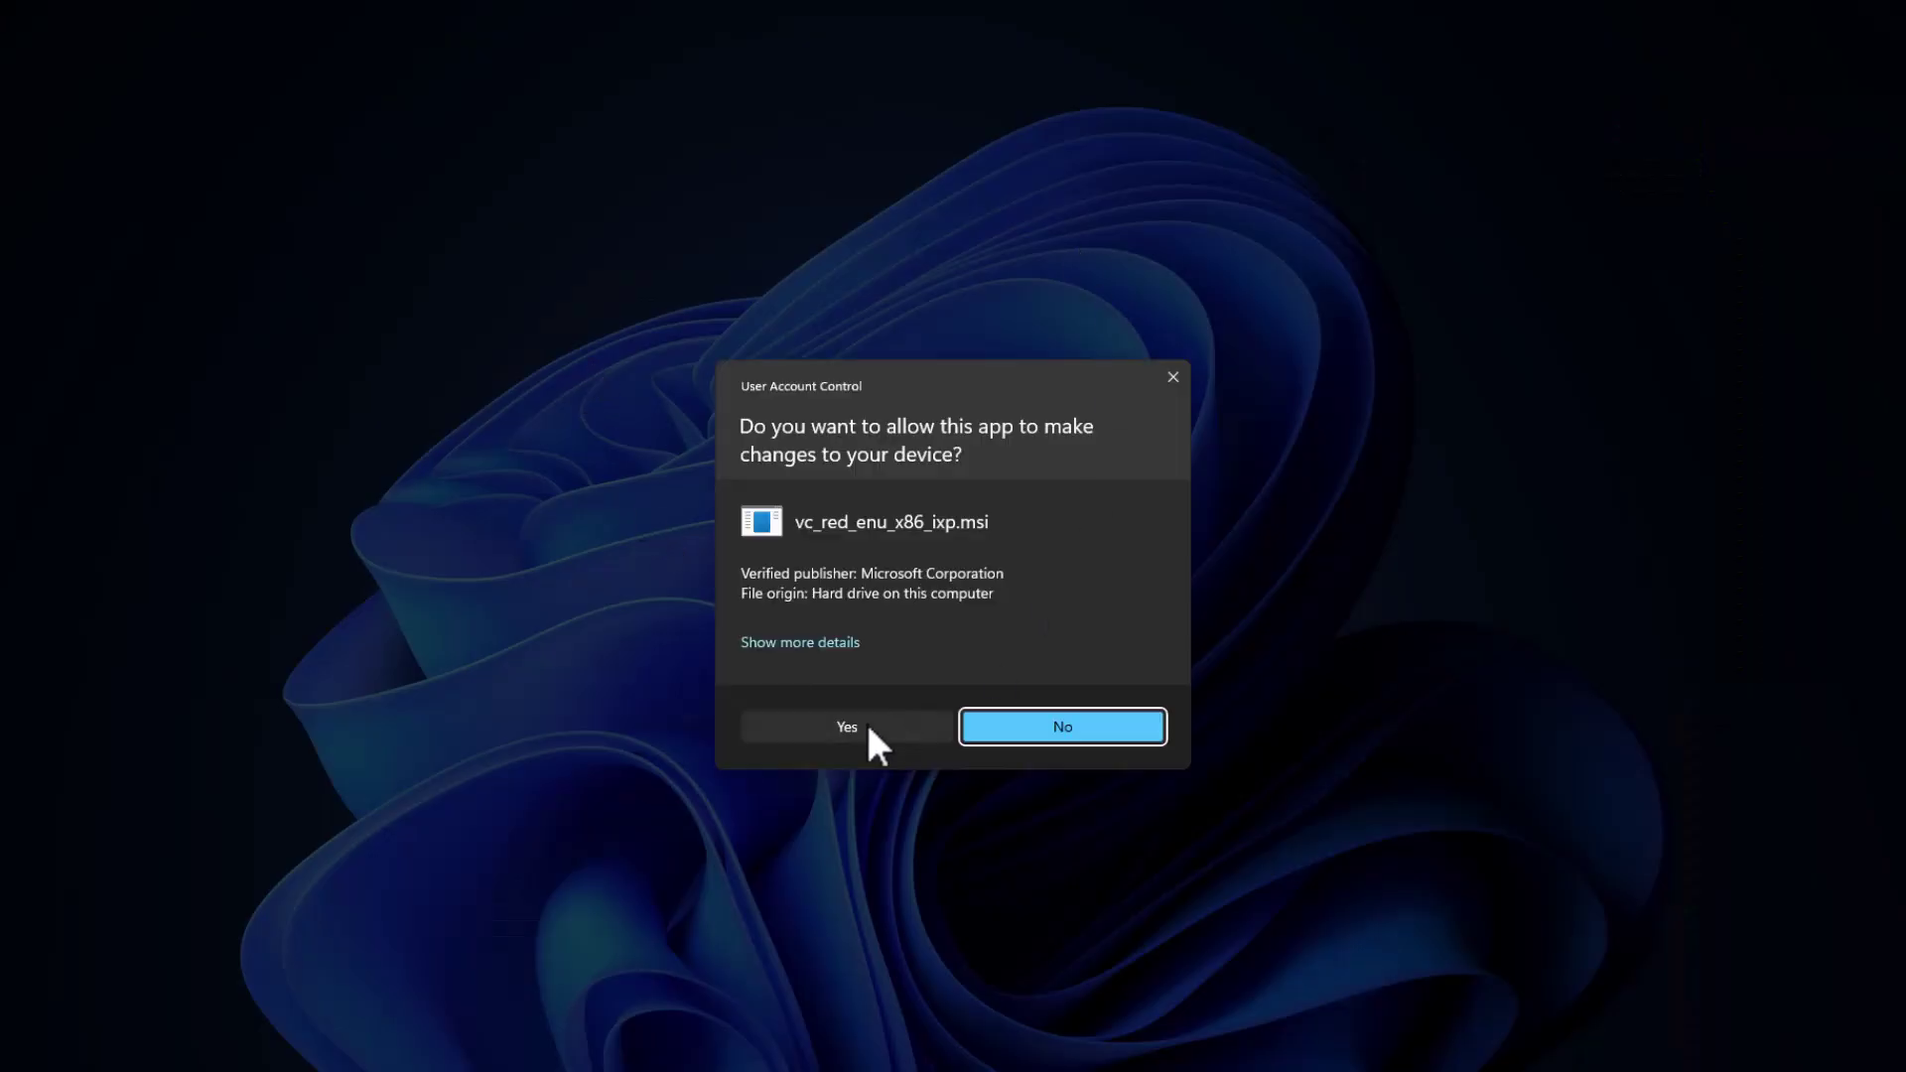
pyautogui.click(847, 728)
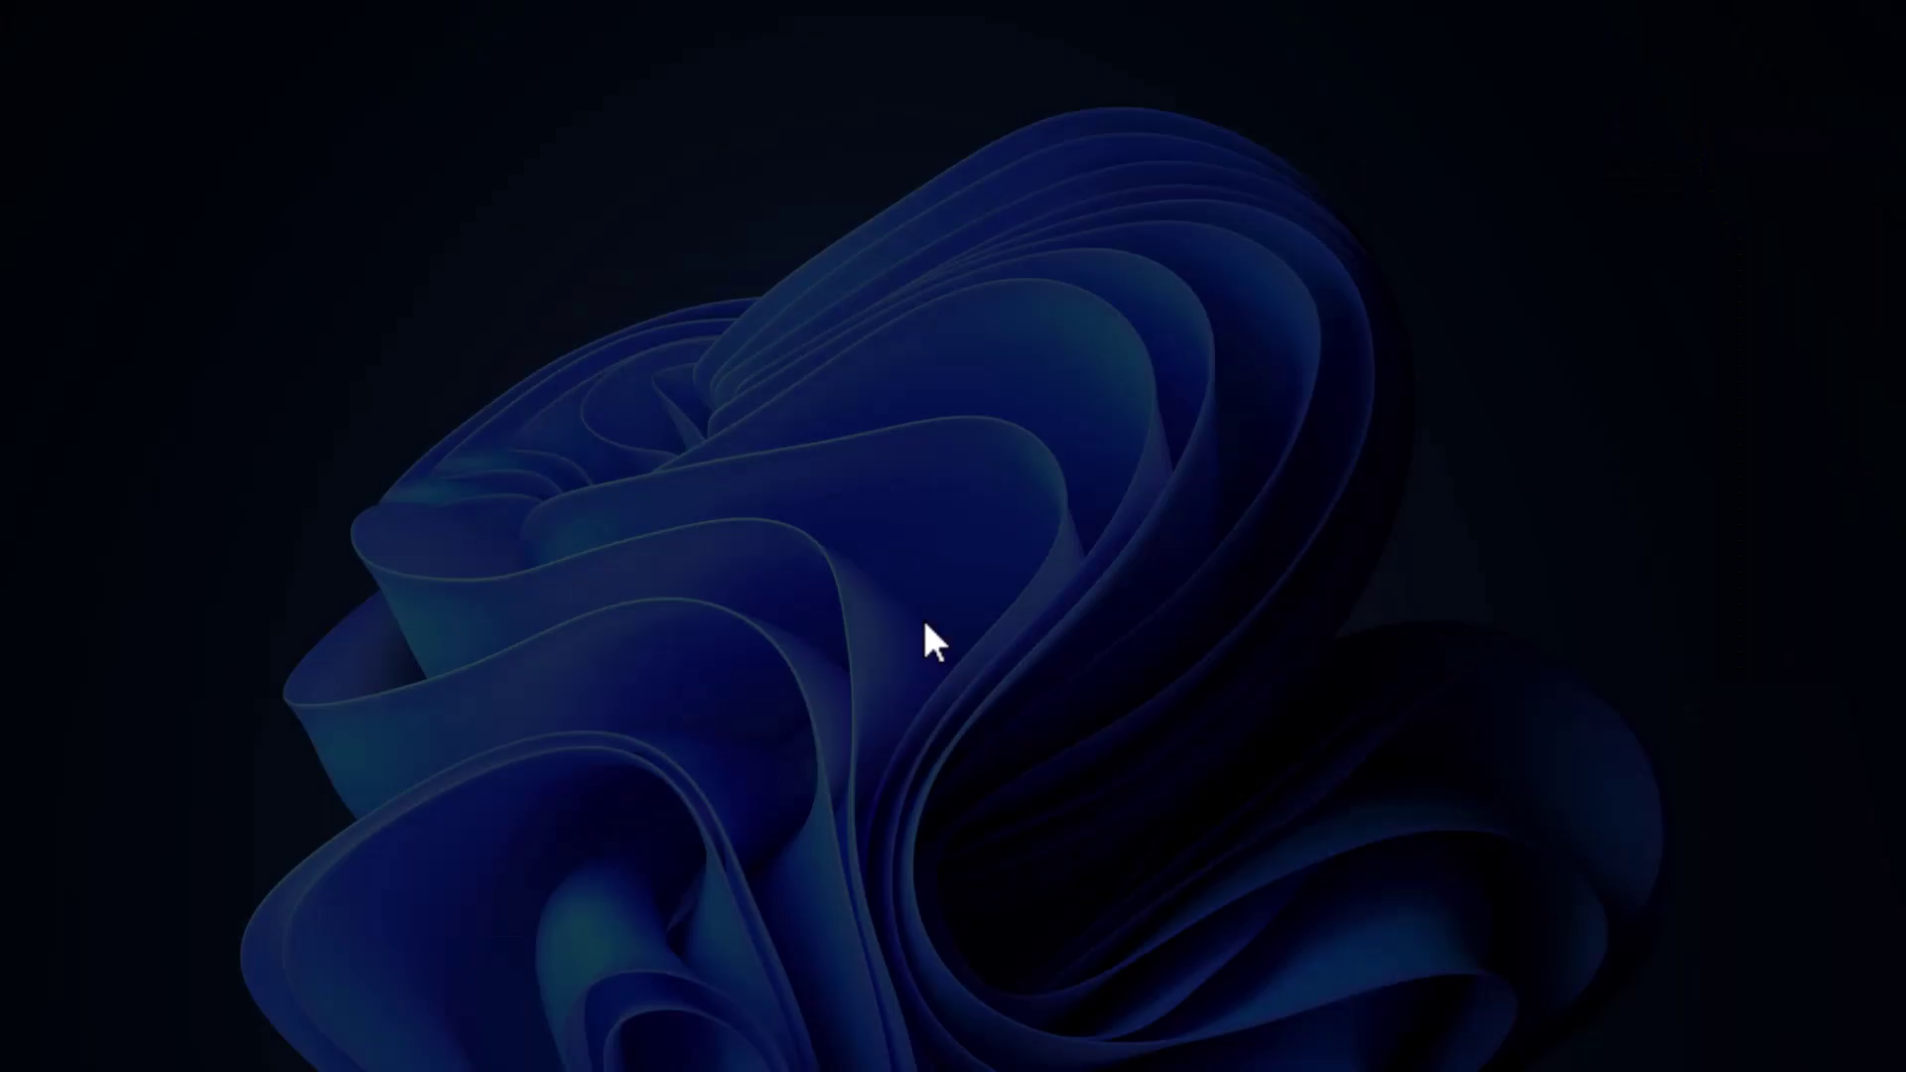
pyautogui.click(899, 732)
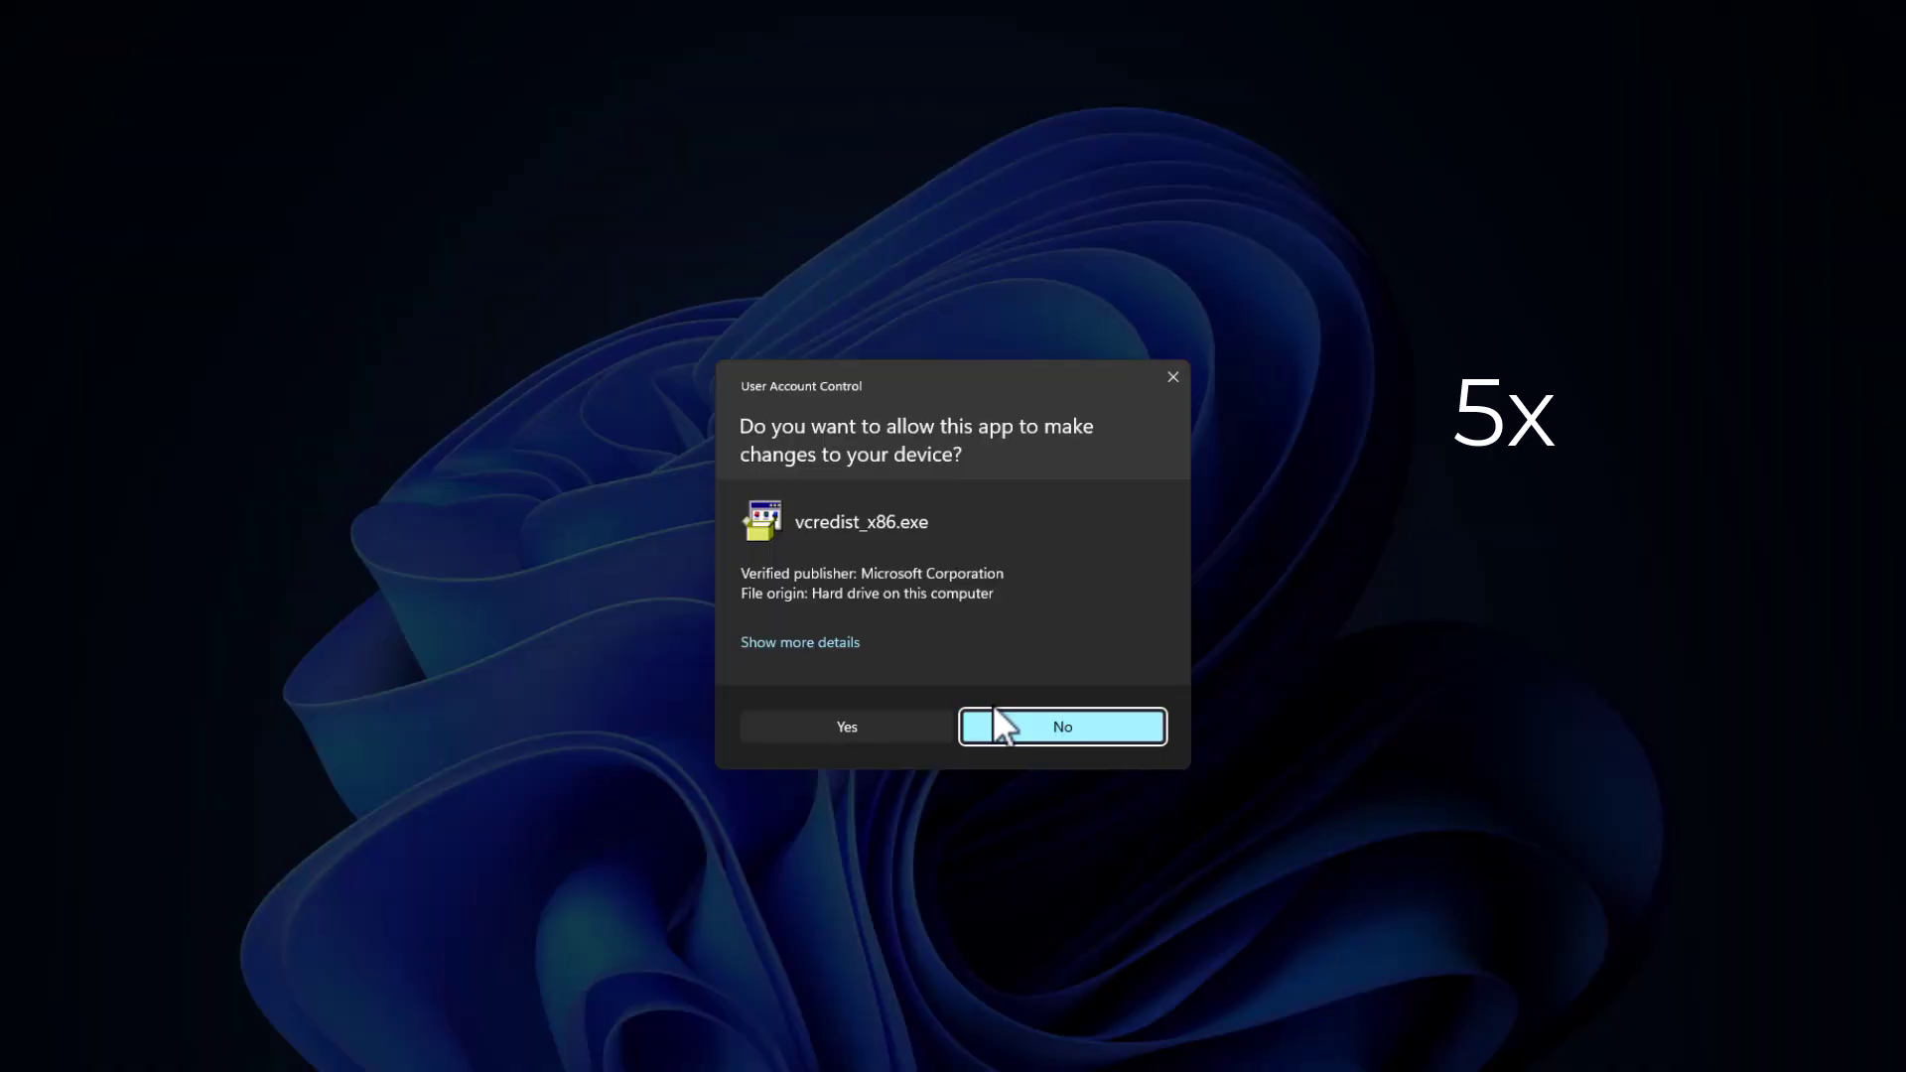
pyautogui.click(885, 724)
pyautogui.click(860, 725)
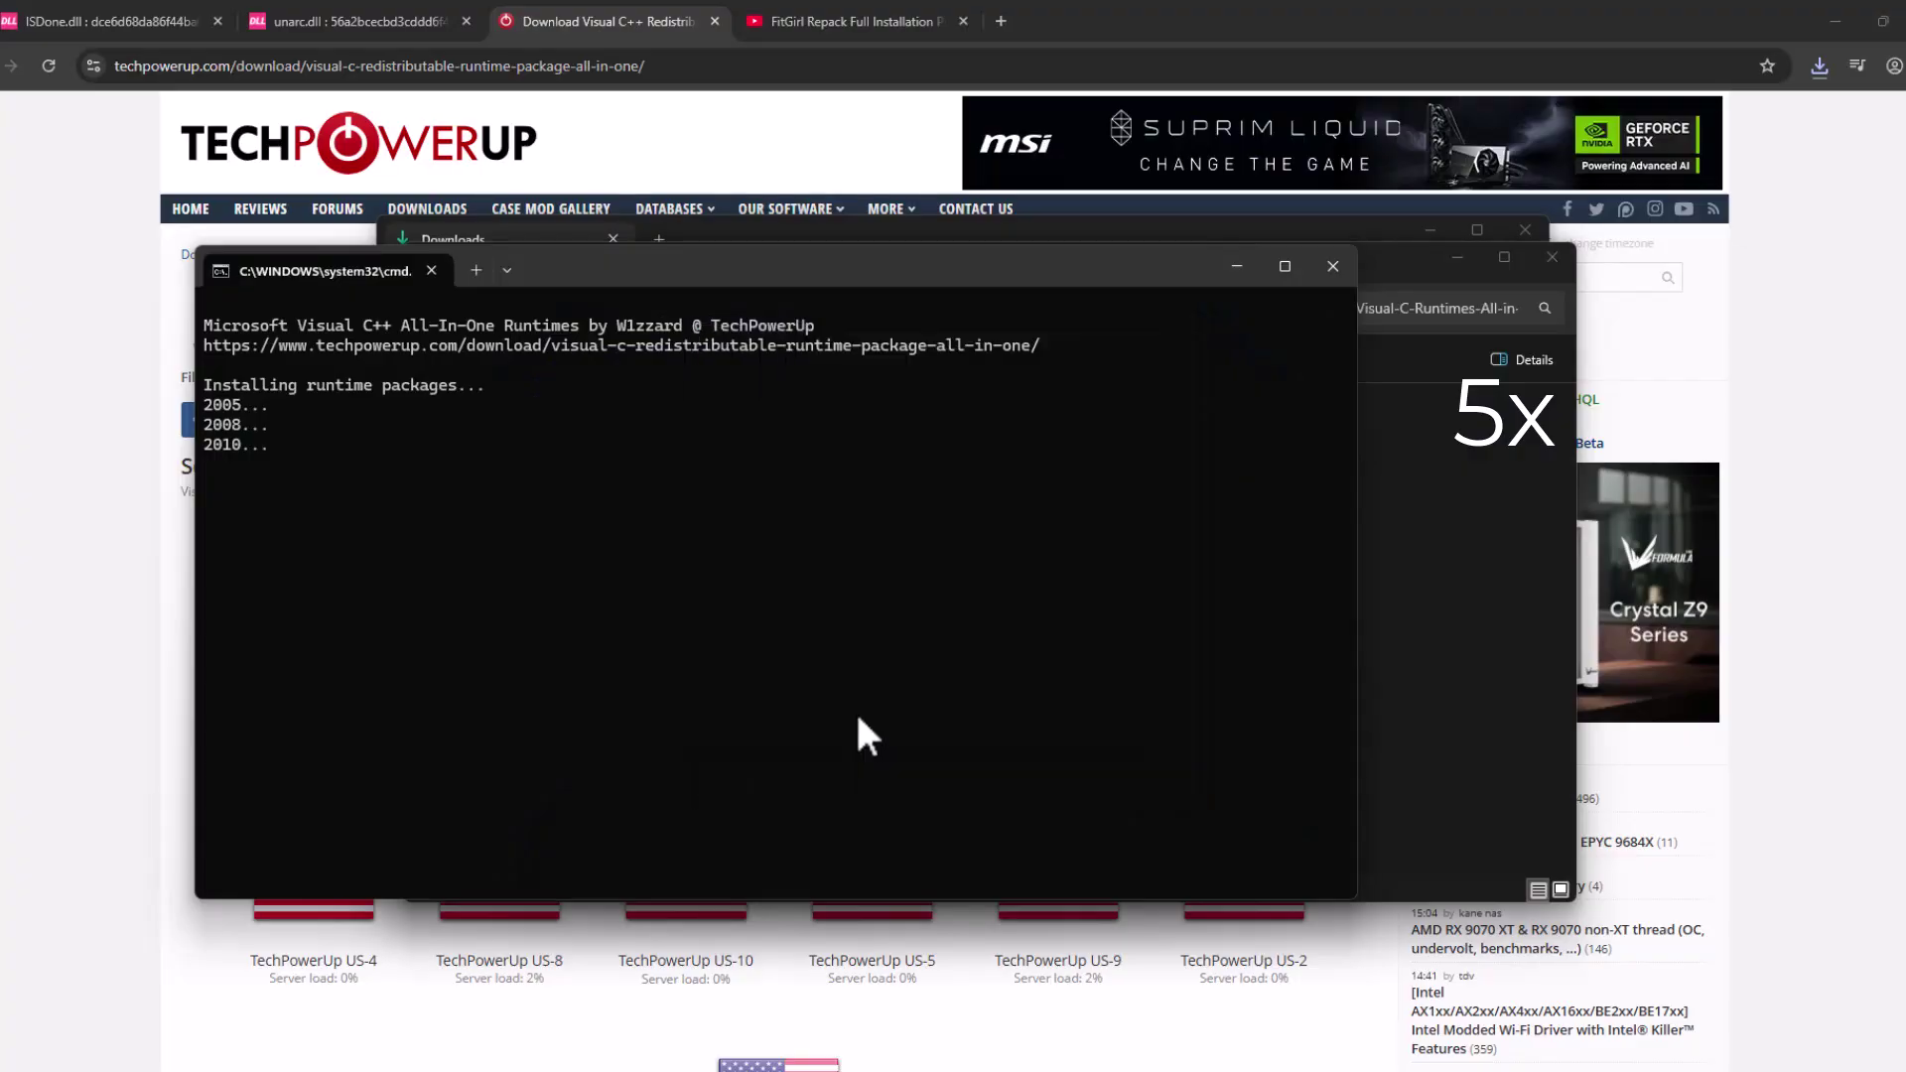
pyautogui.click(899, 728)
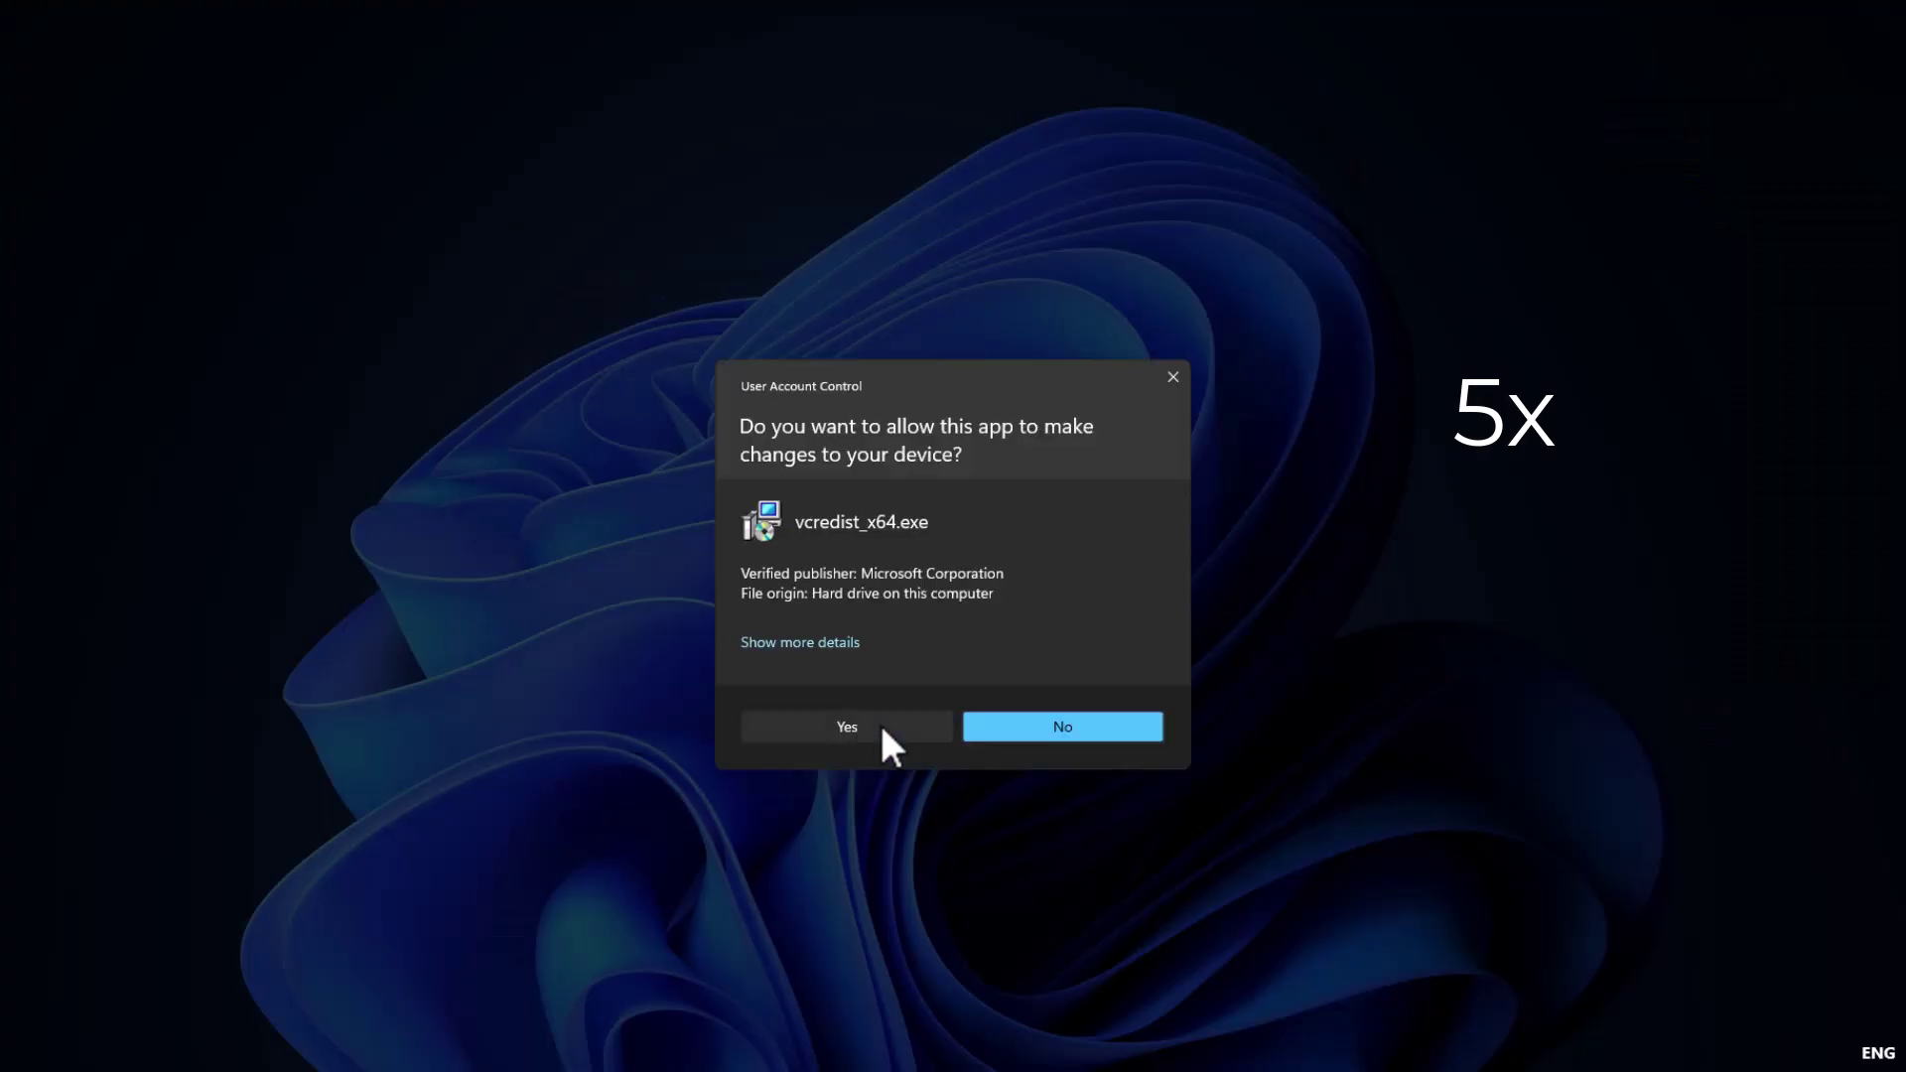
pyautogui.click(881, 728)
pyautogui.click(898, 727)
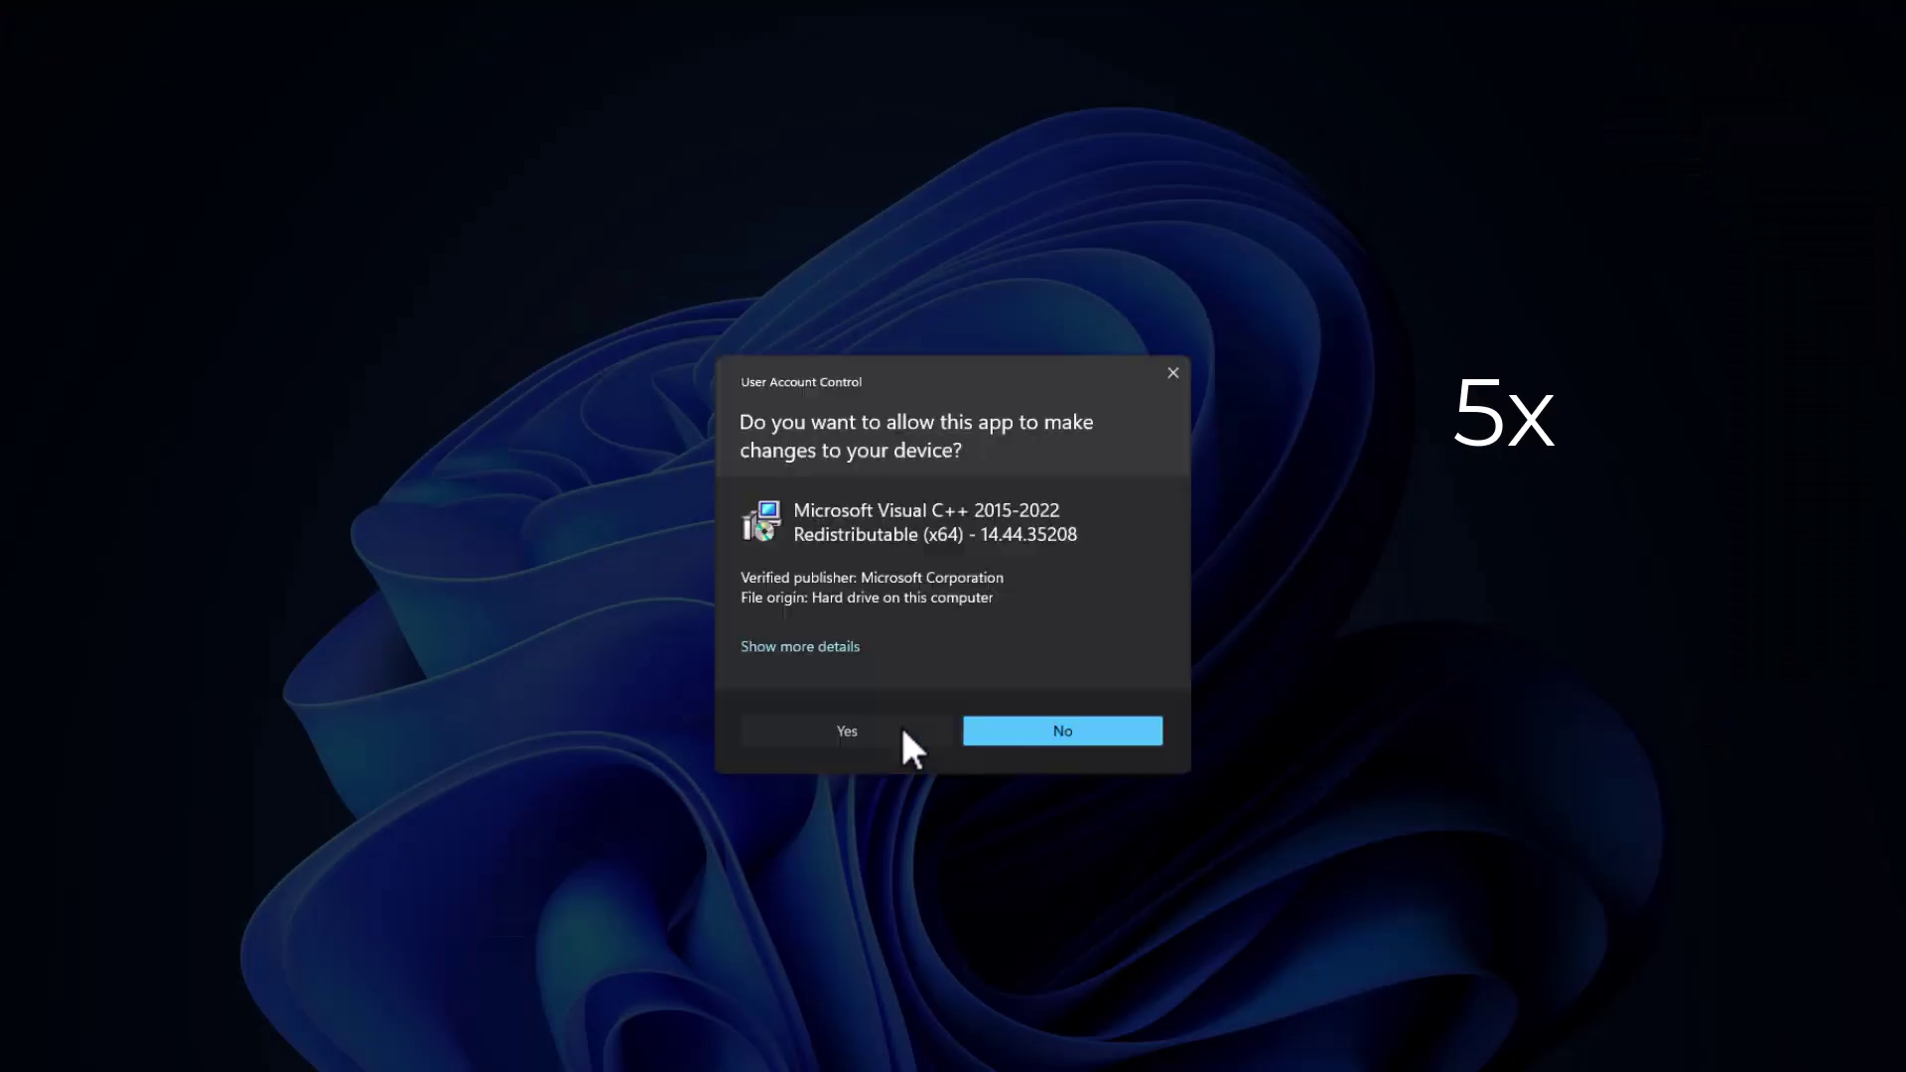
pyautogui.click(901, 724)
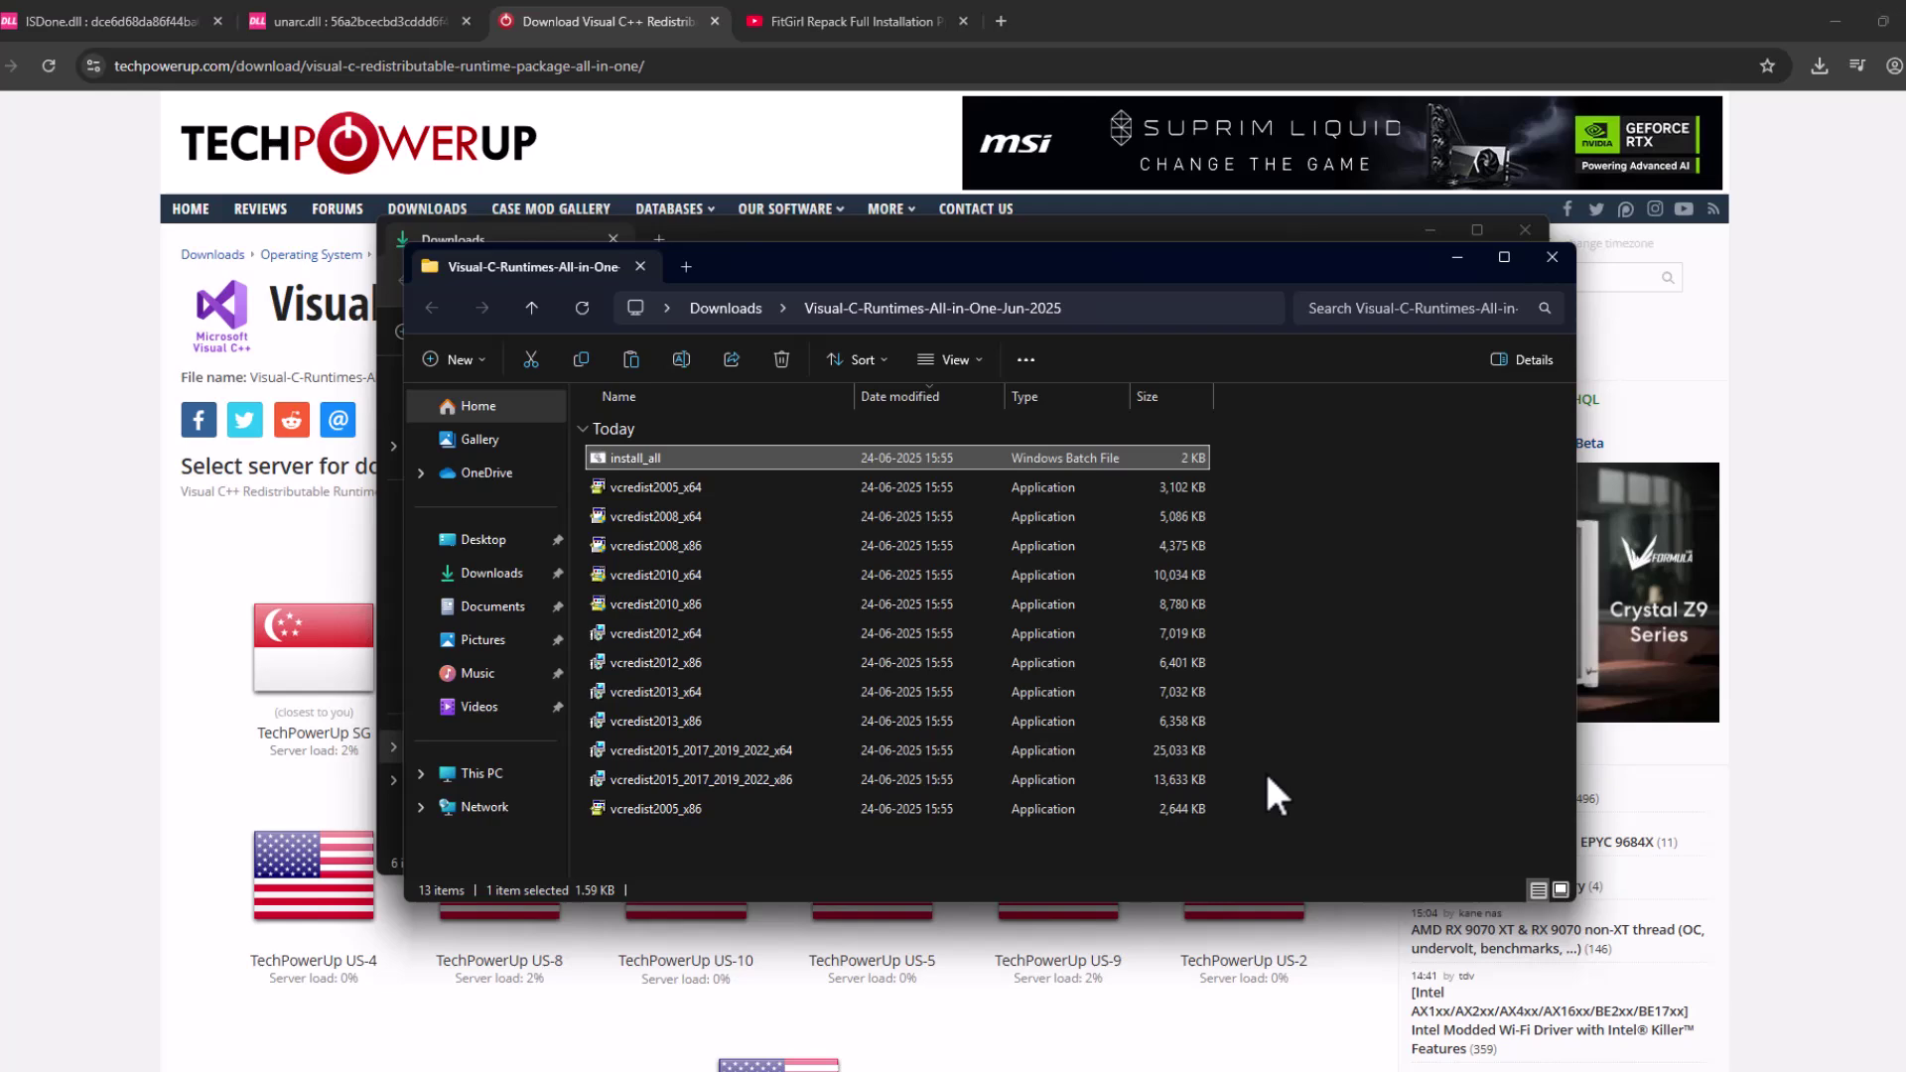
# Close the runtimes and Downloads folder windows and minimize the browser.
pyautogui.moveTo(1273, 828); pyautogui.dragTo(1049, 474)
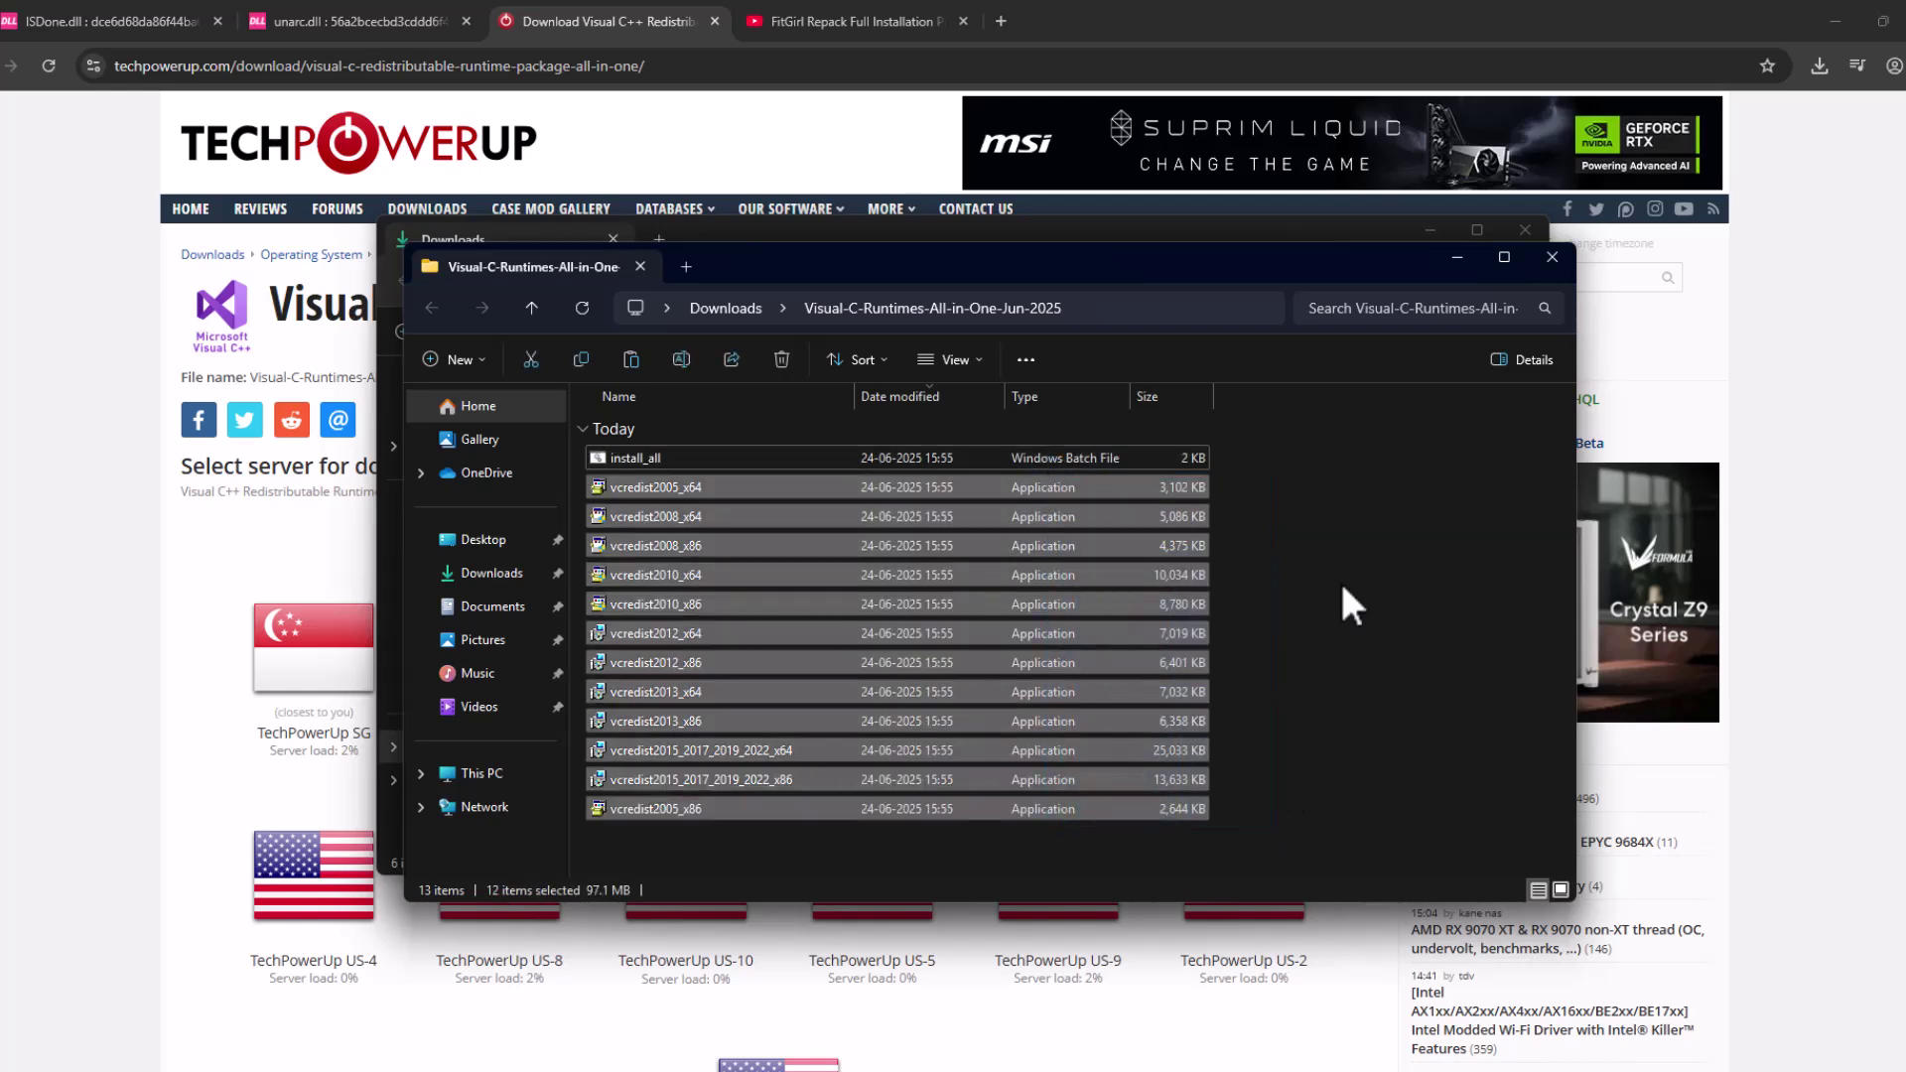
pyautogui.click(1352, 620)
pyautogui.click(1554, 258)
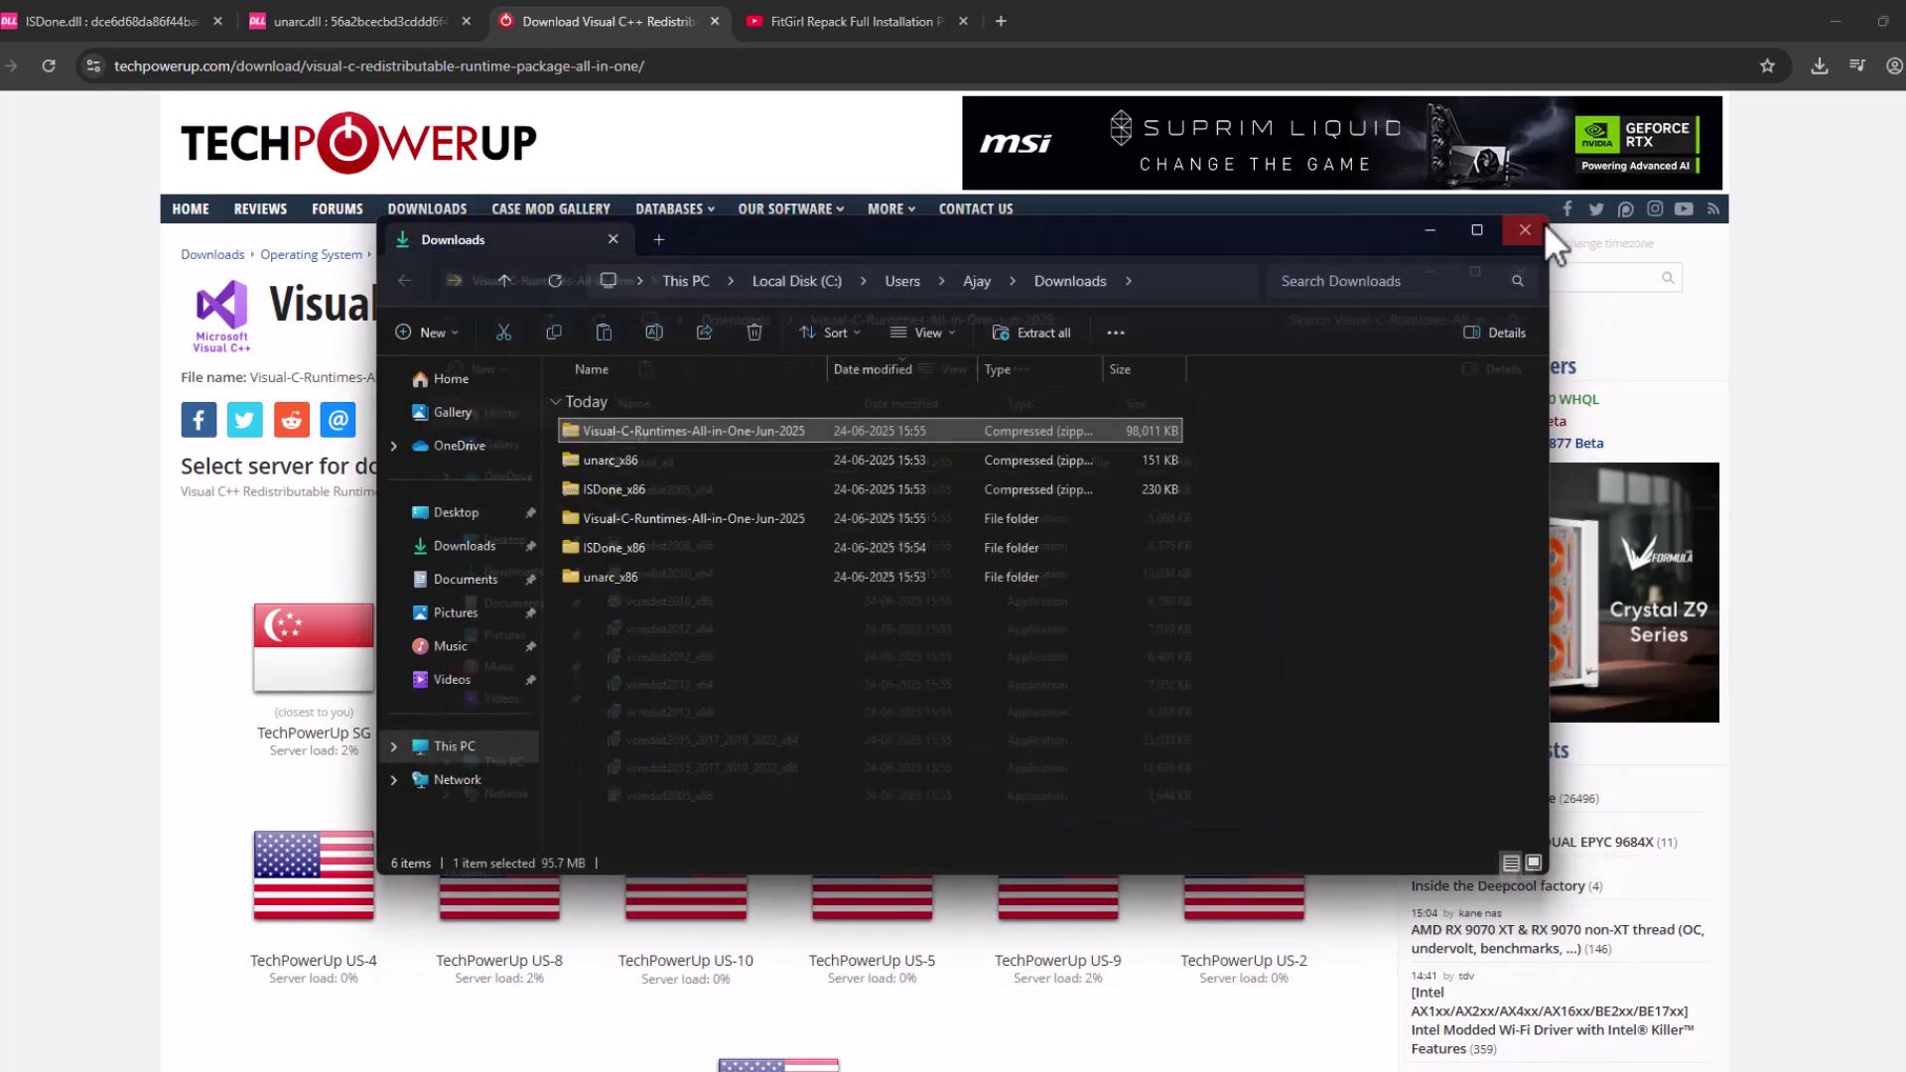
pyautogui.click(1539, 227)
pyautogui.click(1838, 20)
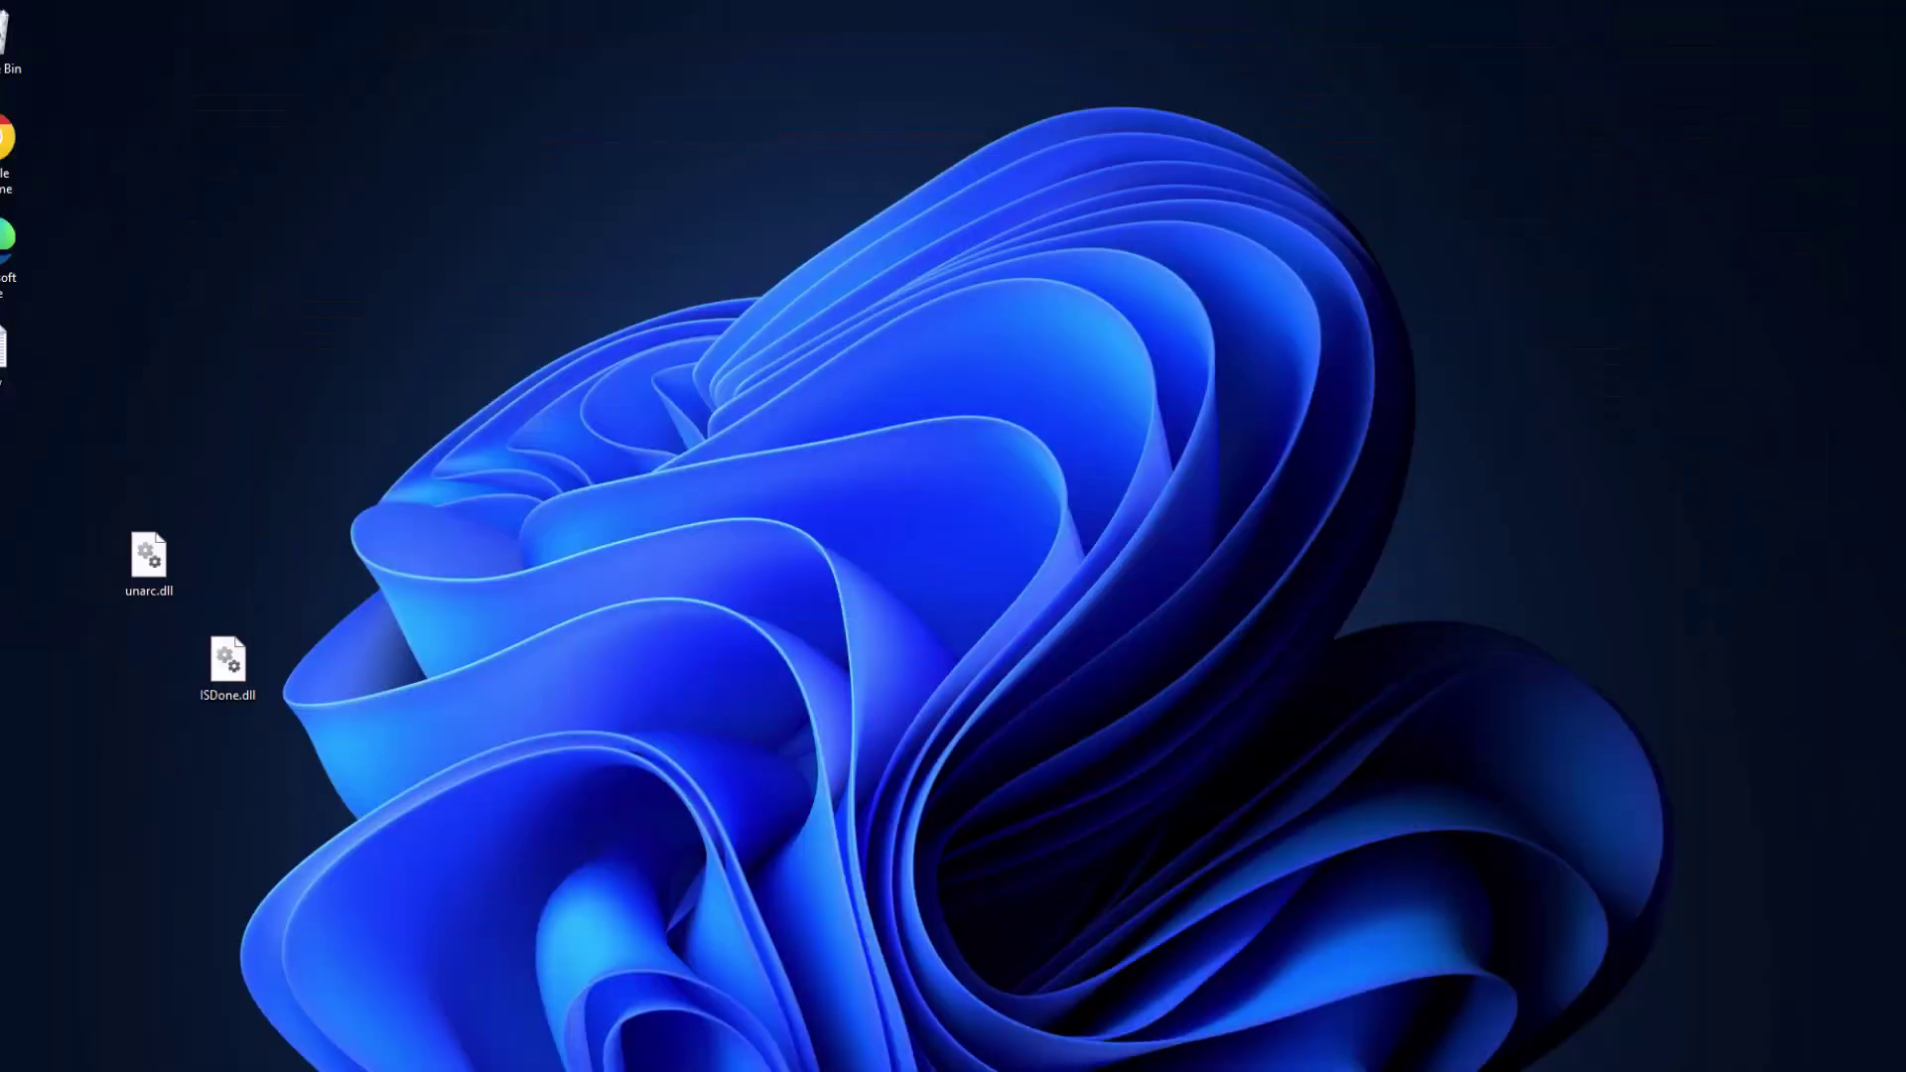
# Open Control Panel from a Start search for 'control' and go to System and Security.
pyautogui.click(825, 1066)
pyautogui.write('control')
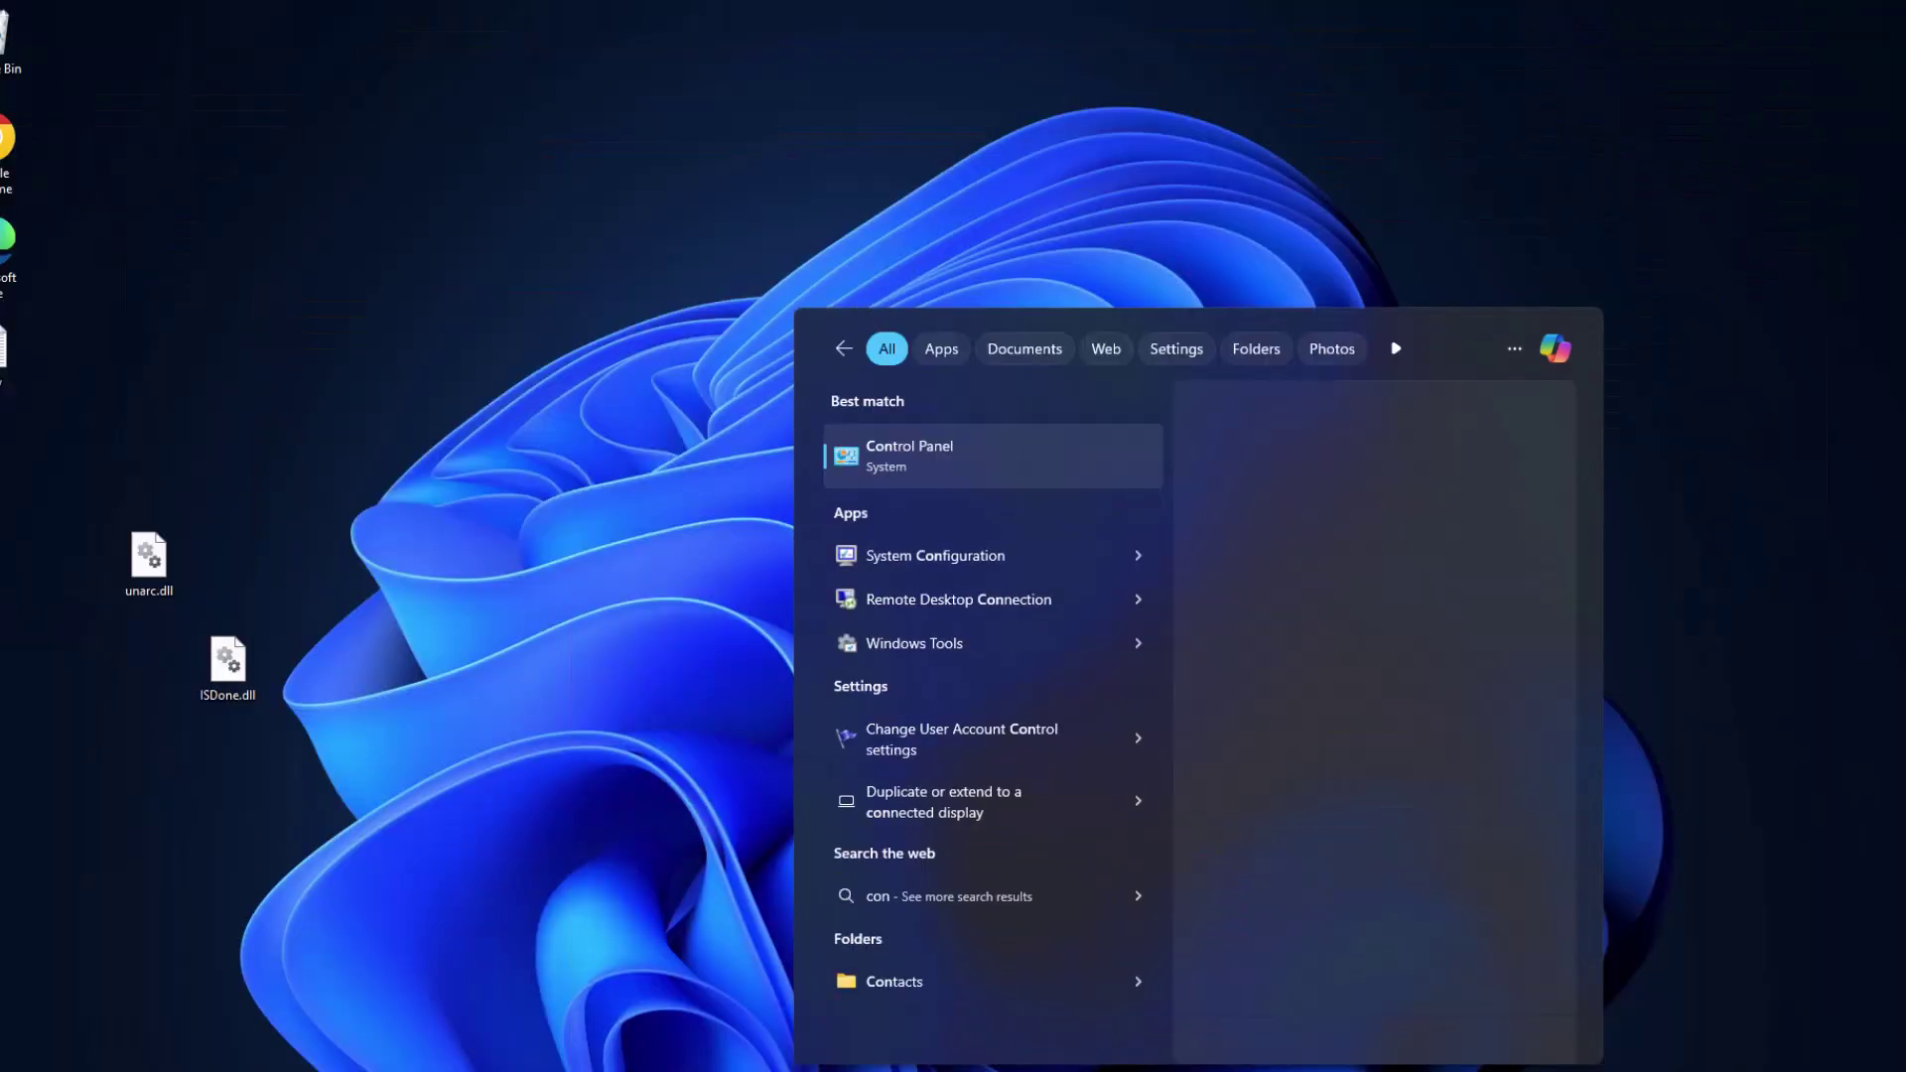
pyautogui.click(969, 451)
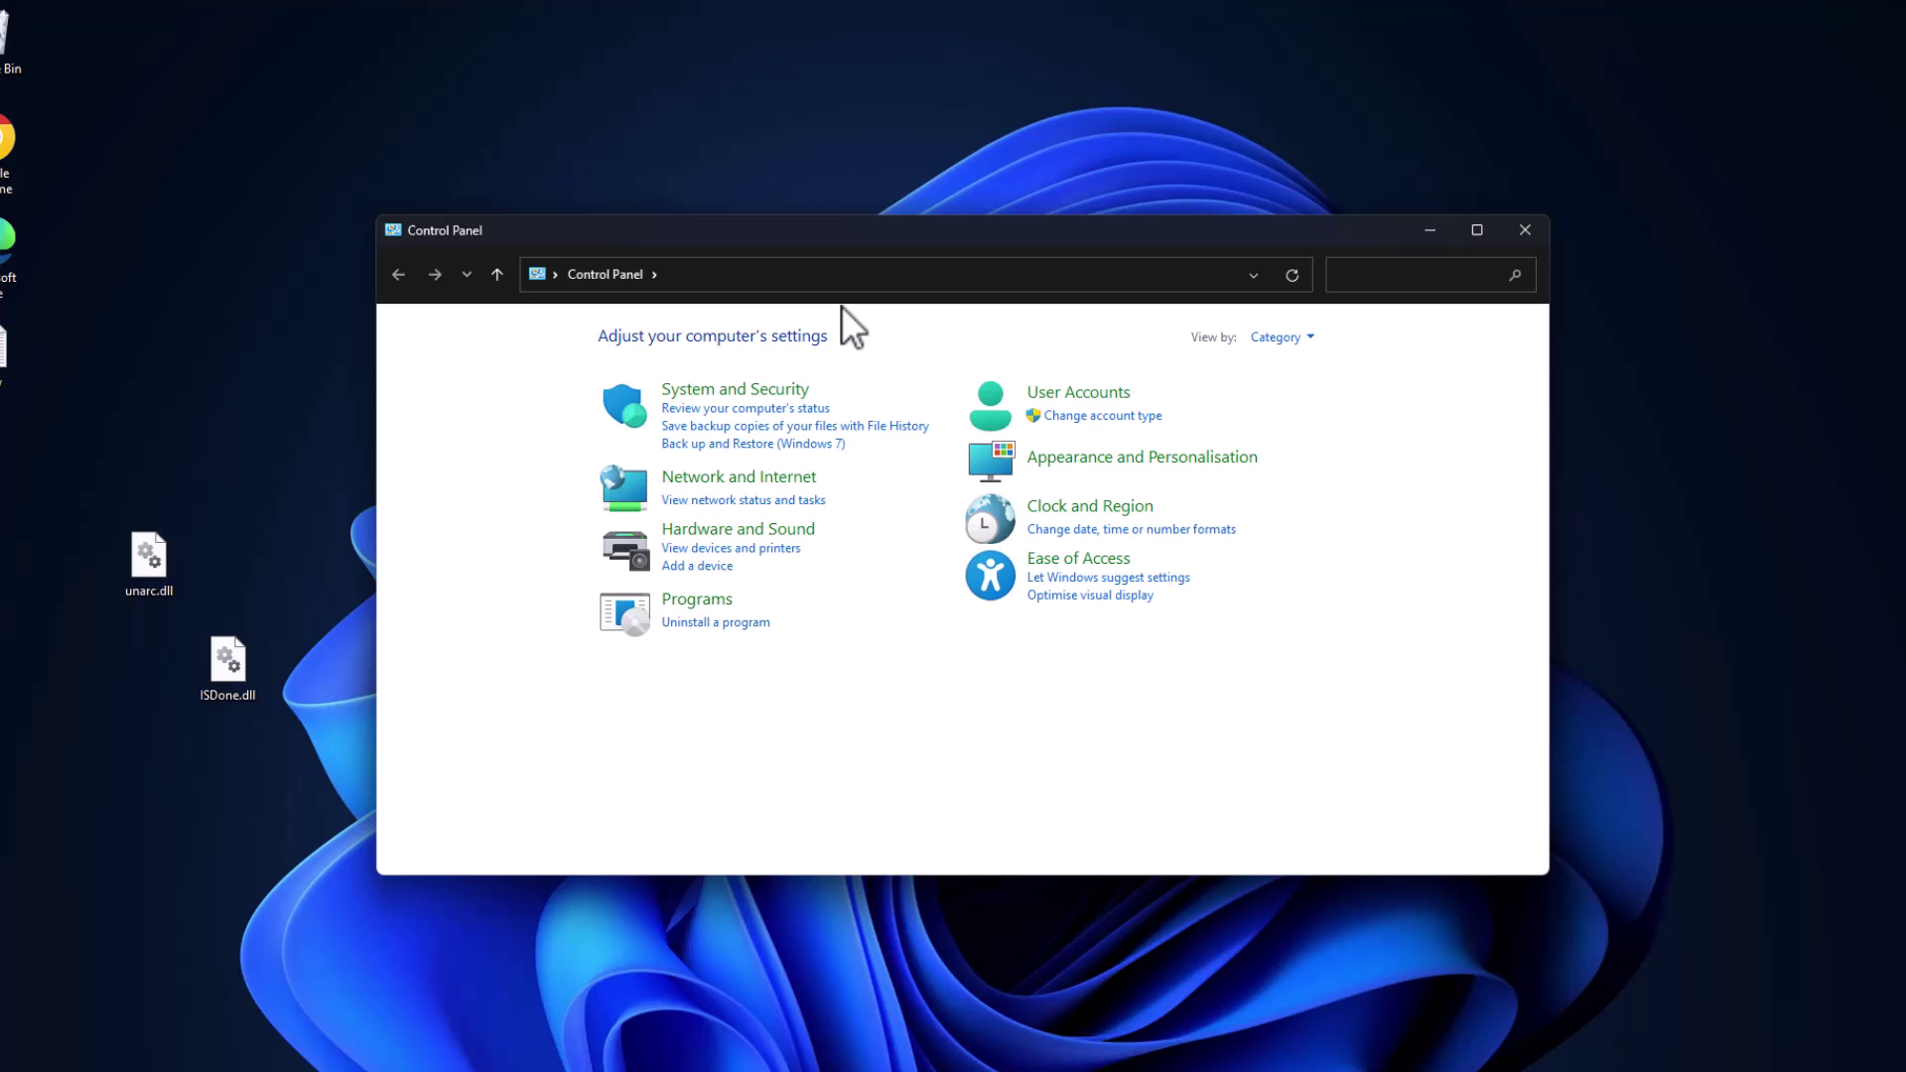
pyautogui.click(751, 394)
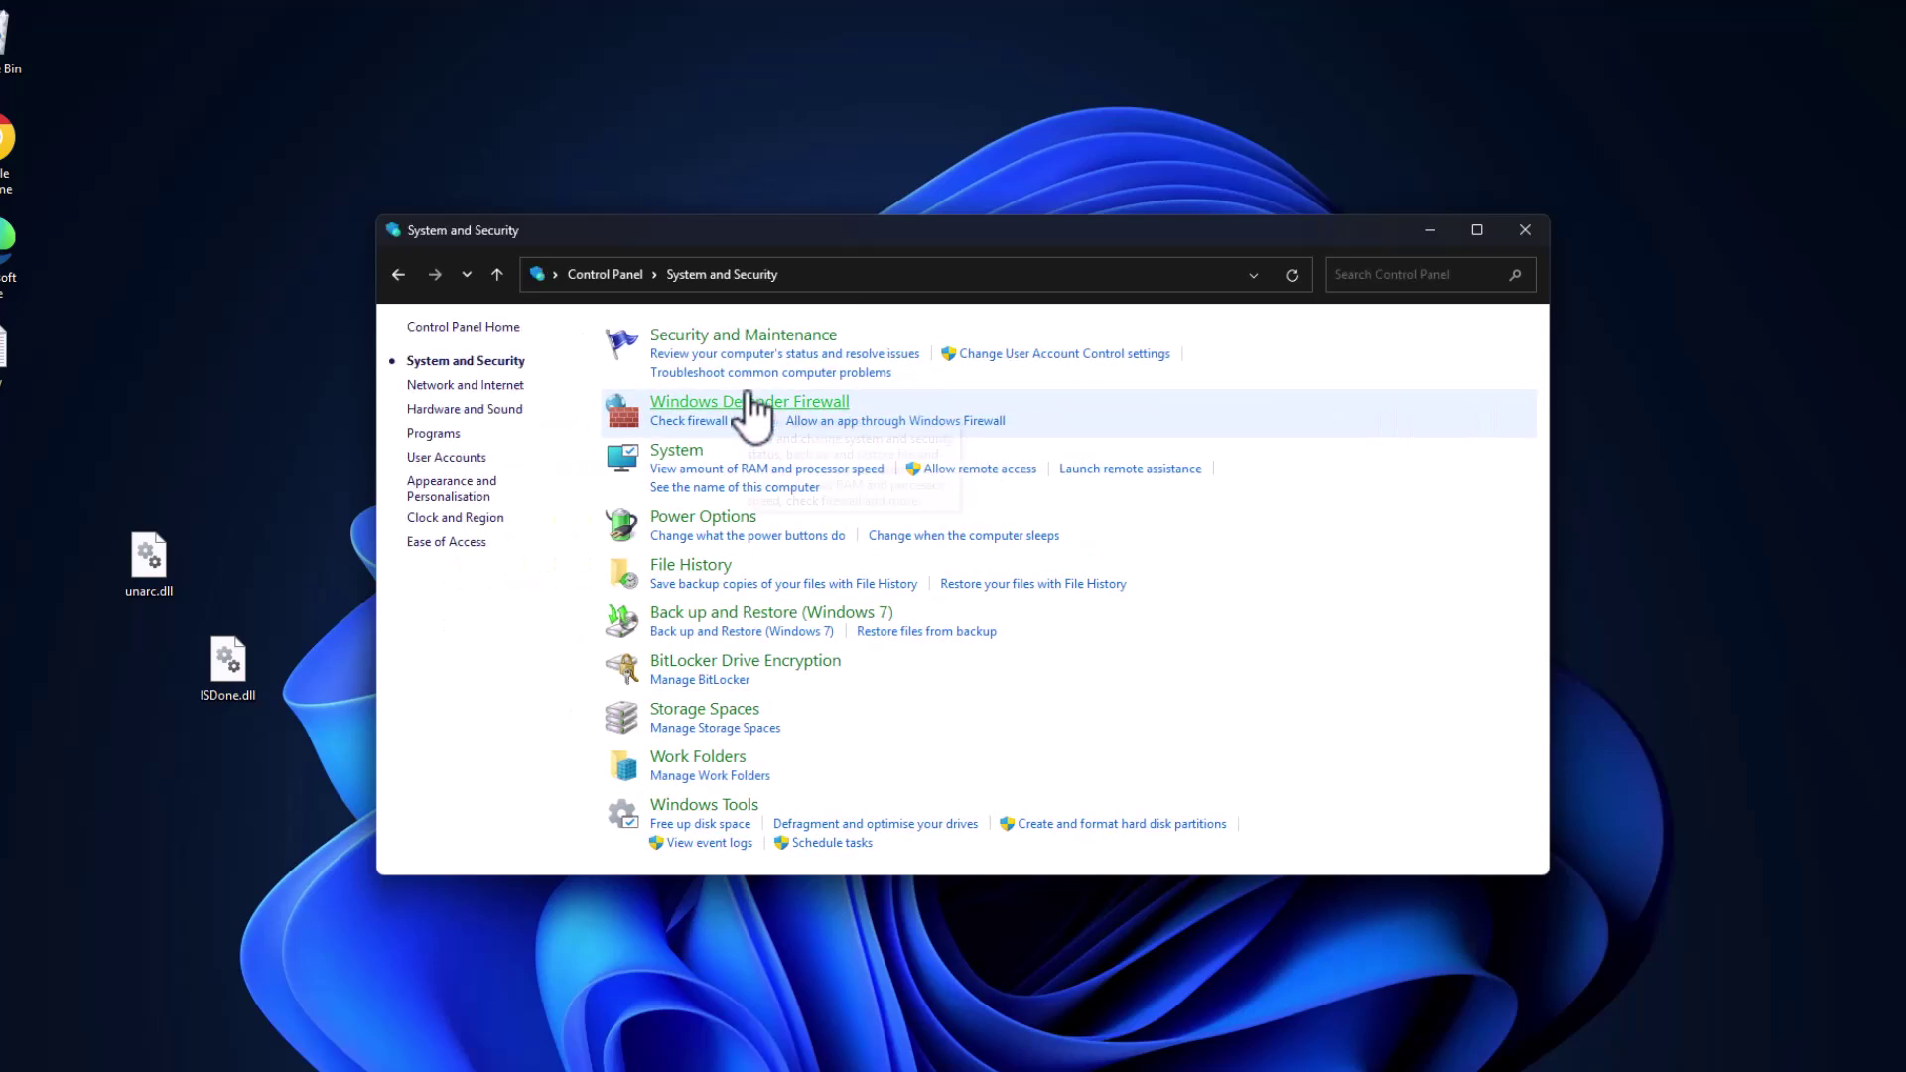
# In Virtual Memory, uncheck automatic paging file management and choose Custom size for C:.
pyautogui.click(834, 470)
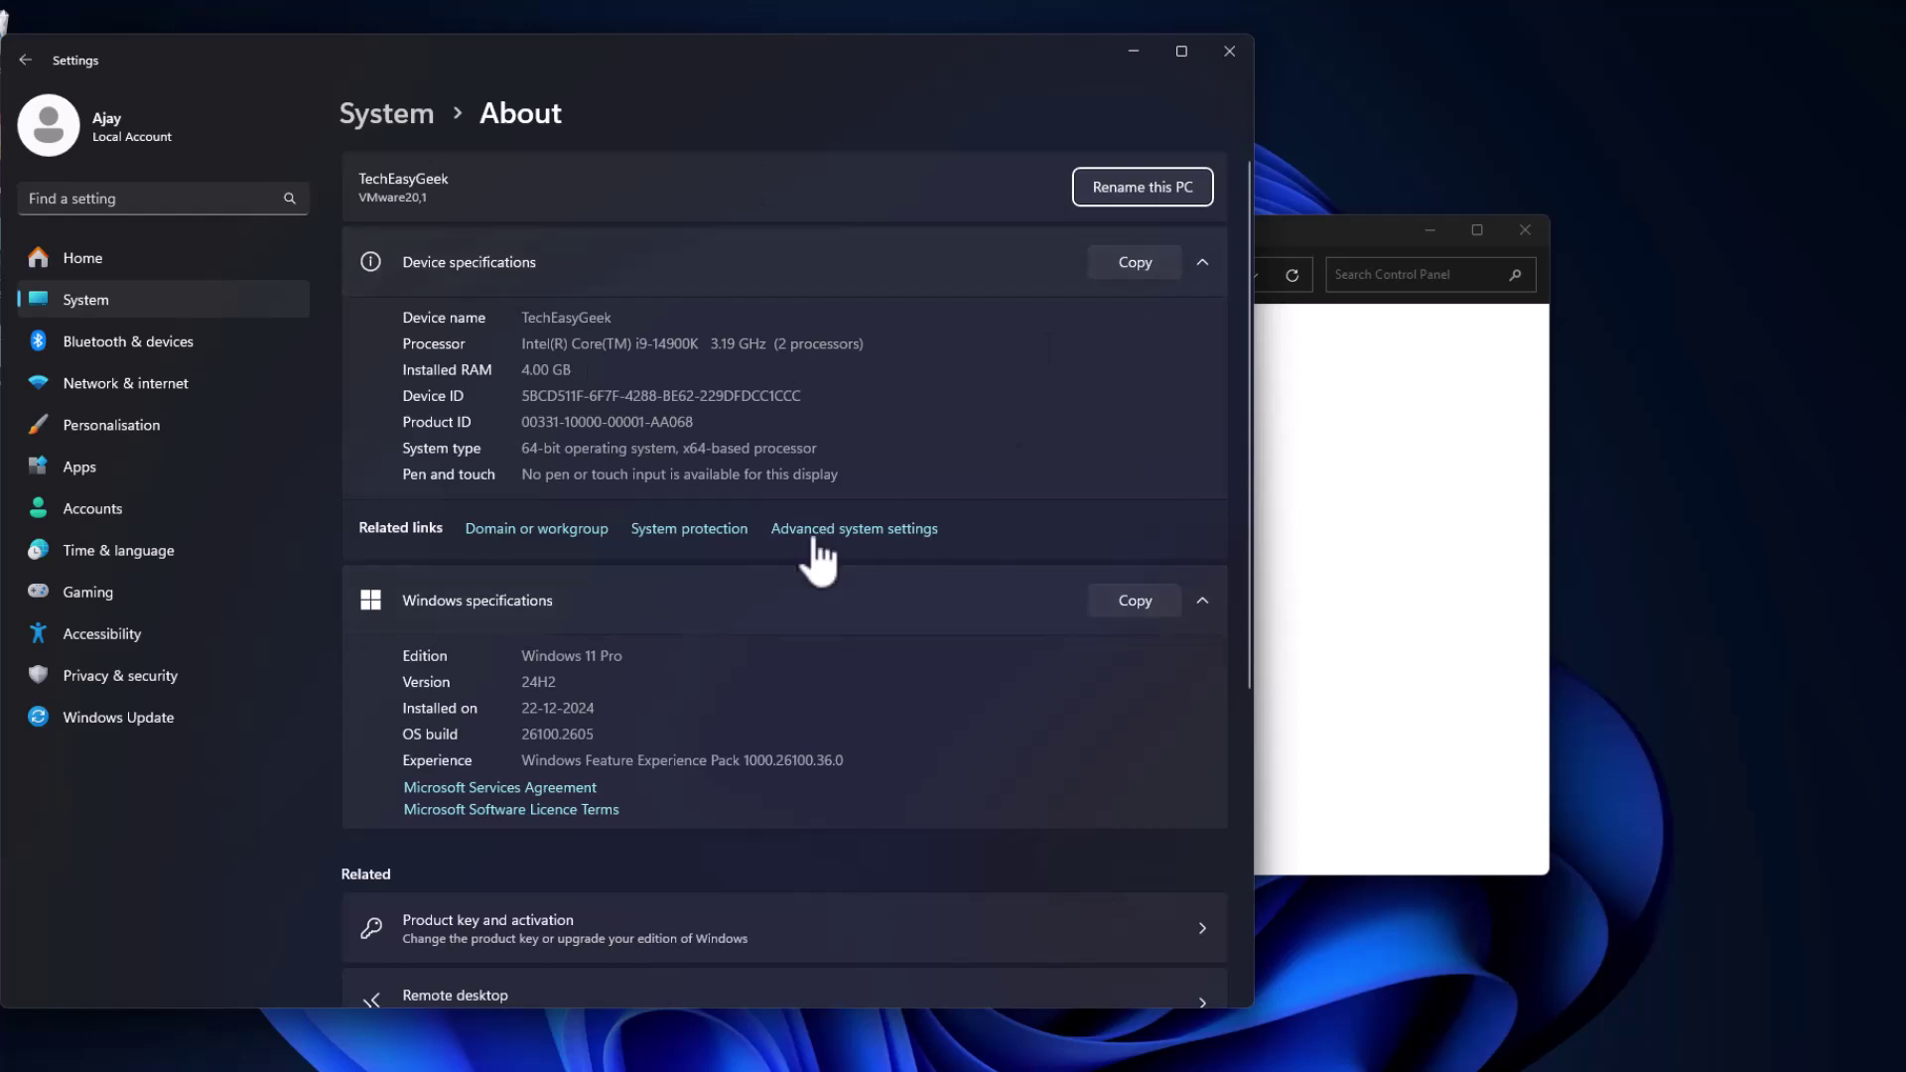
pyautogui.click(879, 533)
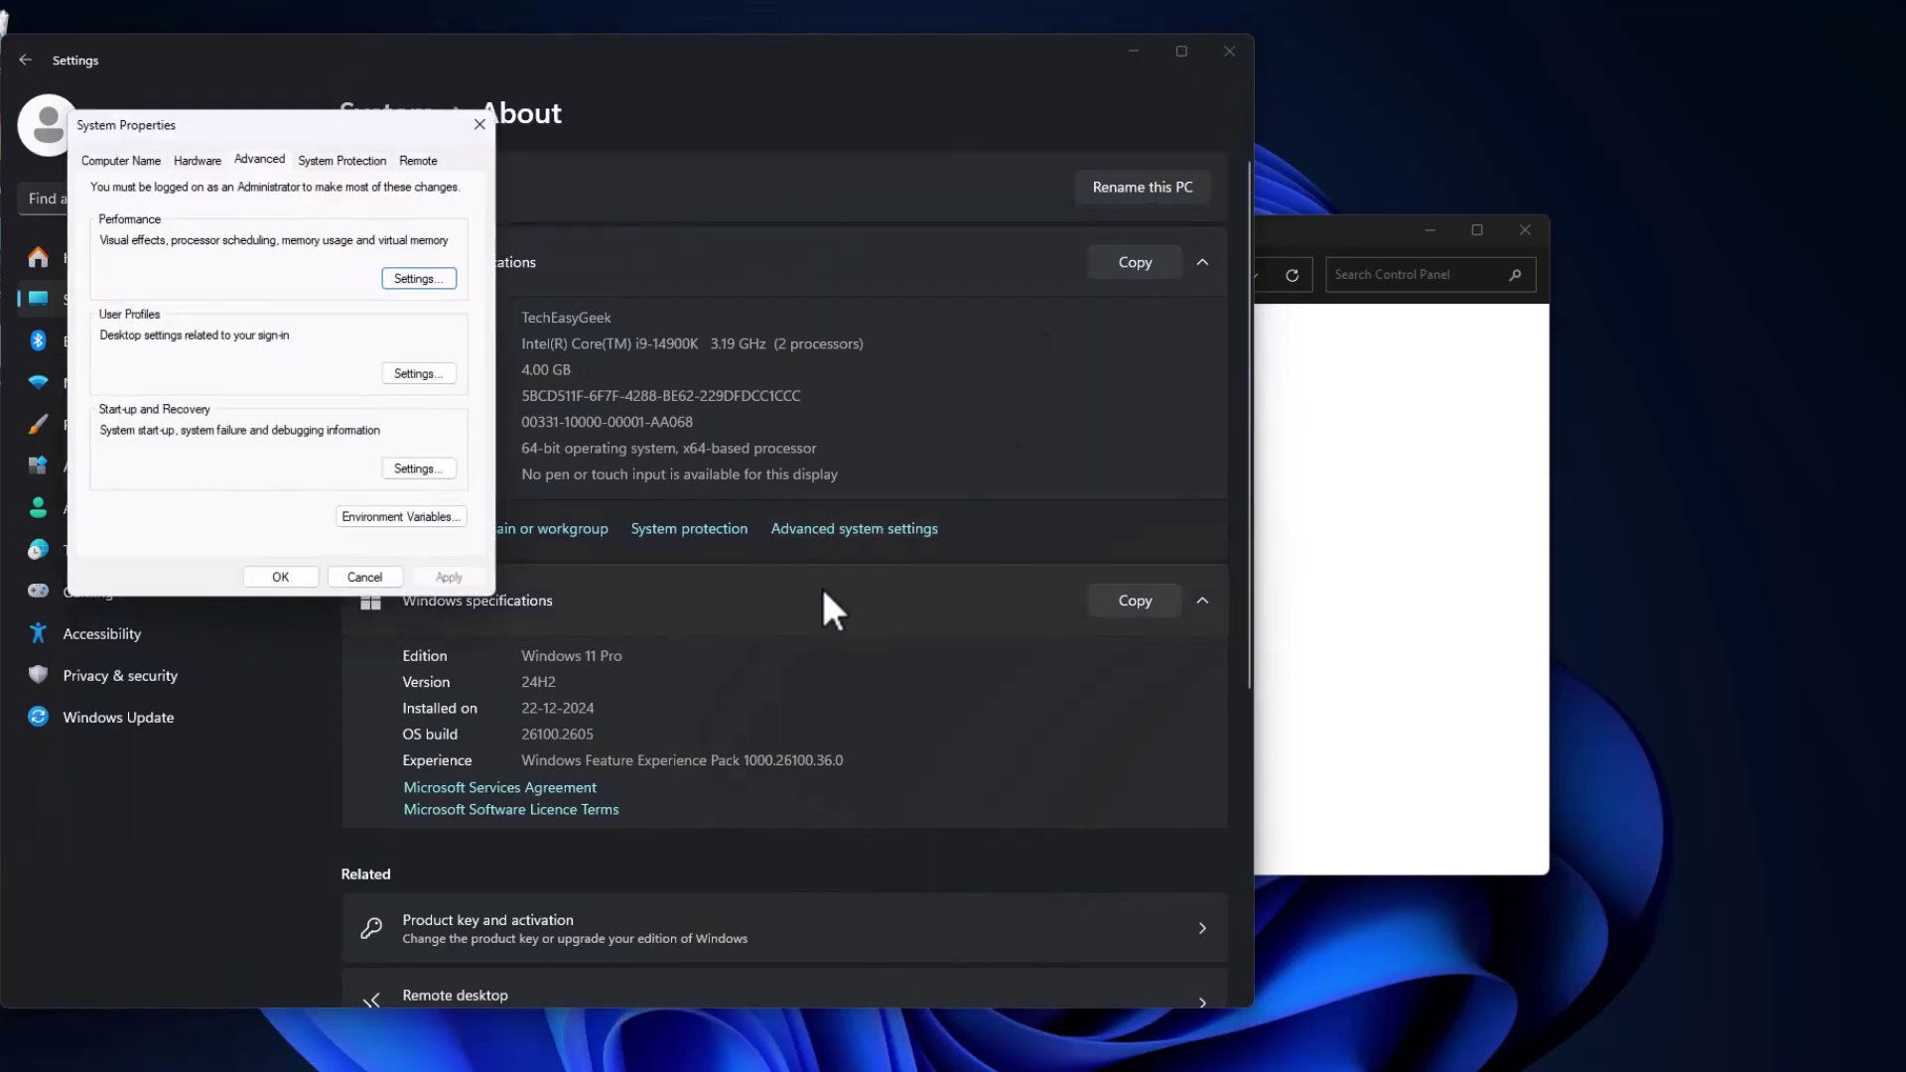
pyautogui.click(391, 278)
pyautogui.click(212, 238)
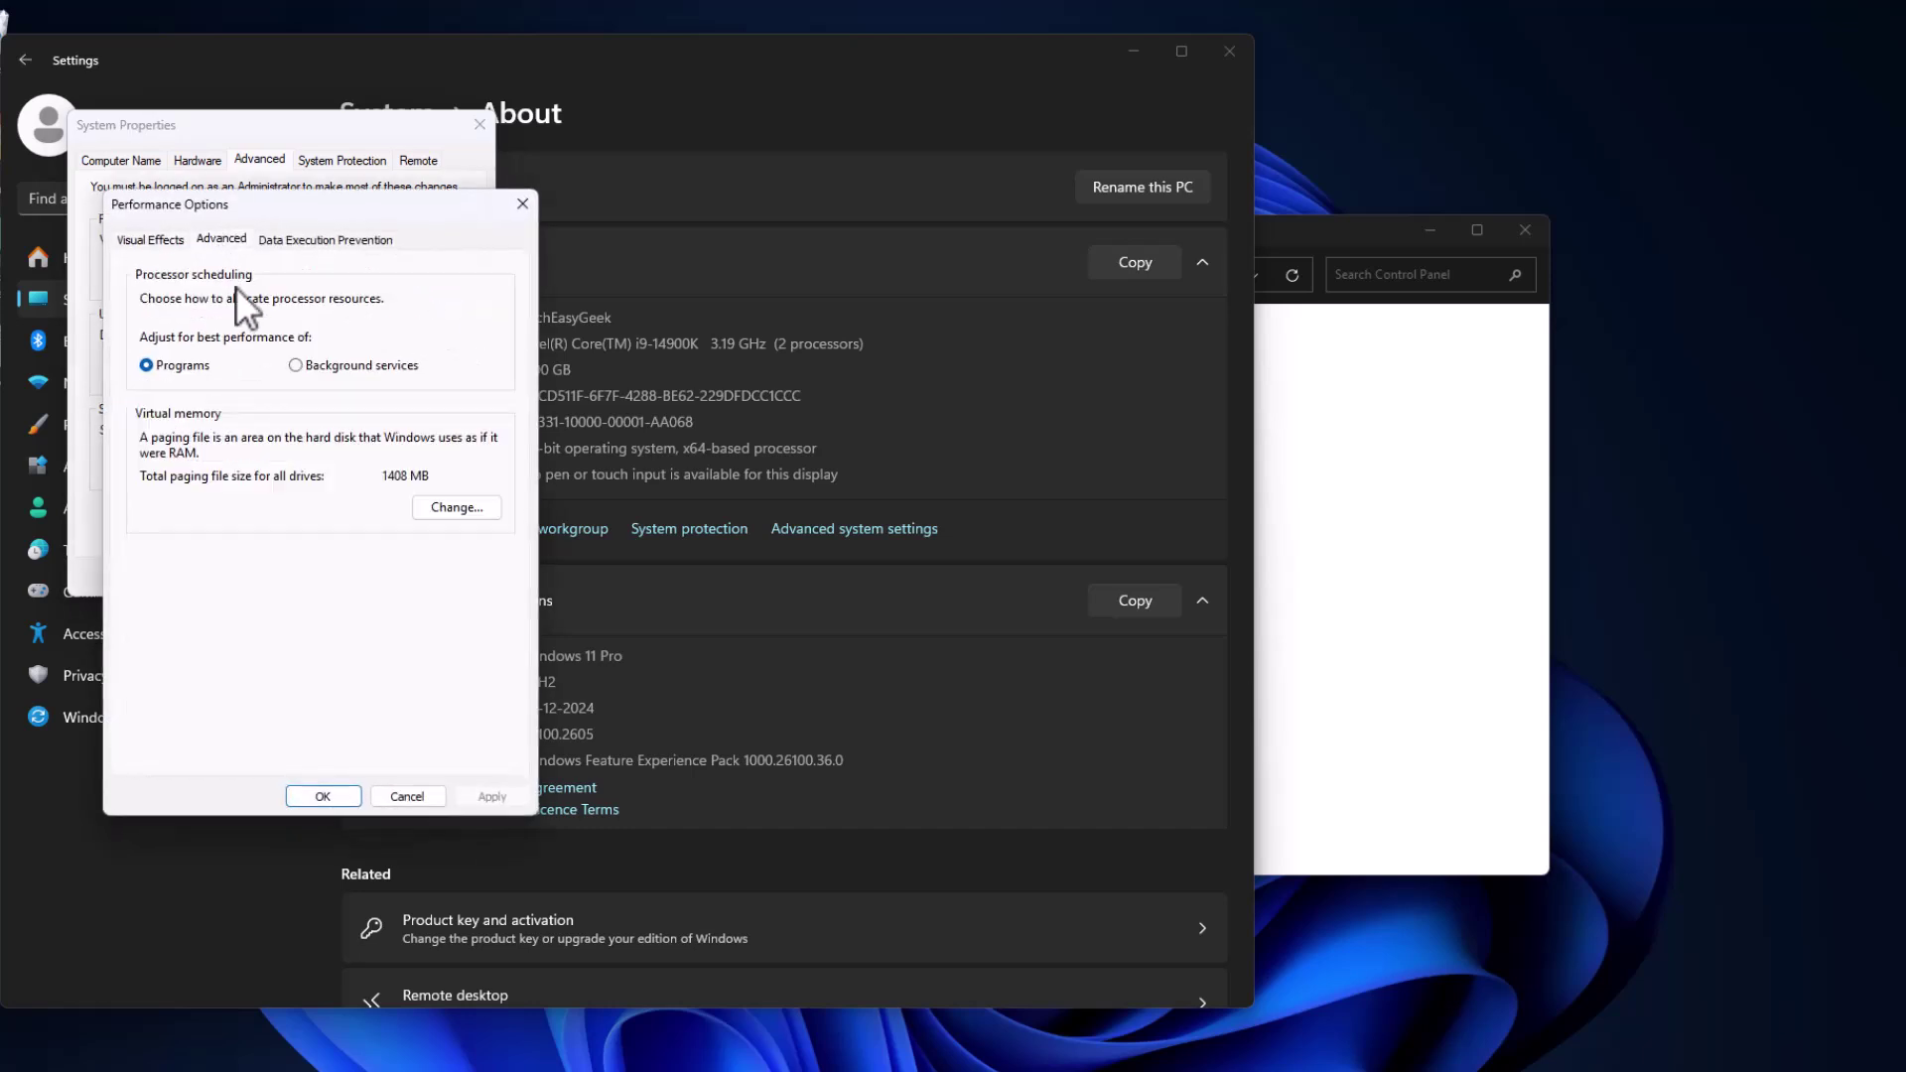
pyautogui.click(446, 496)
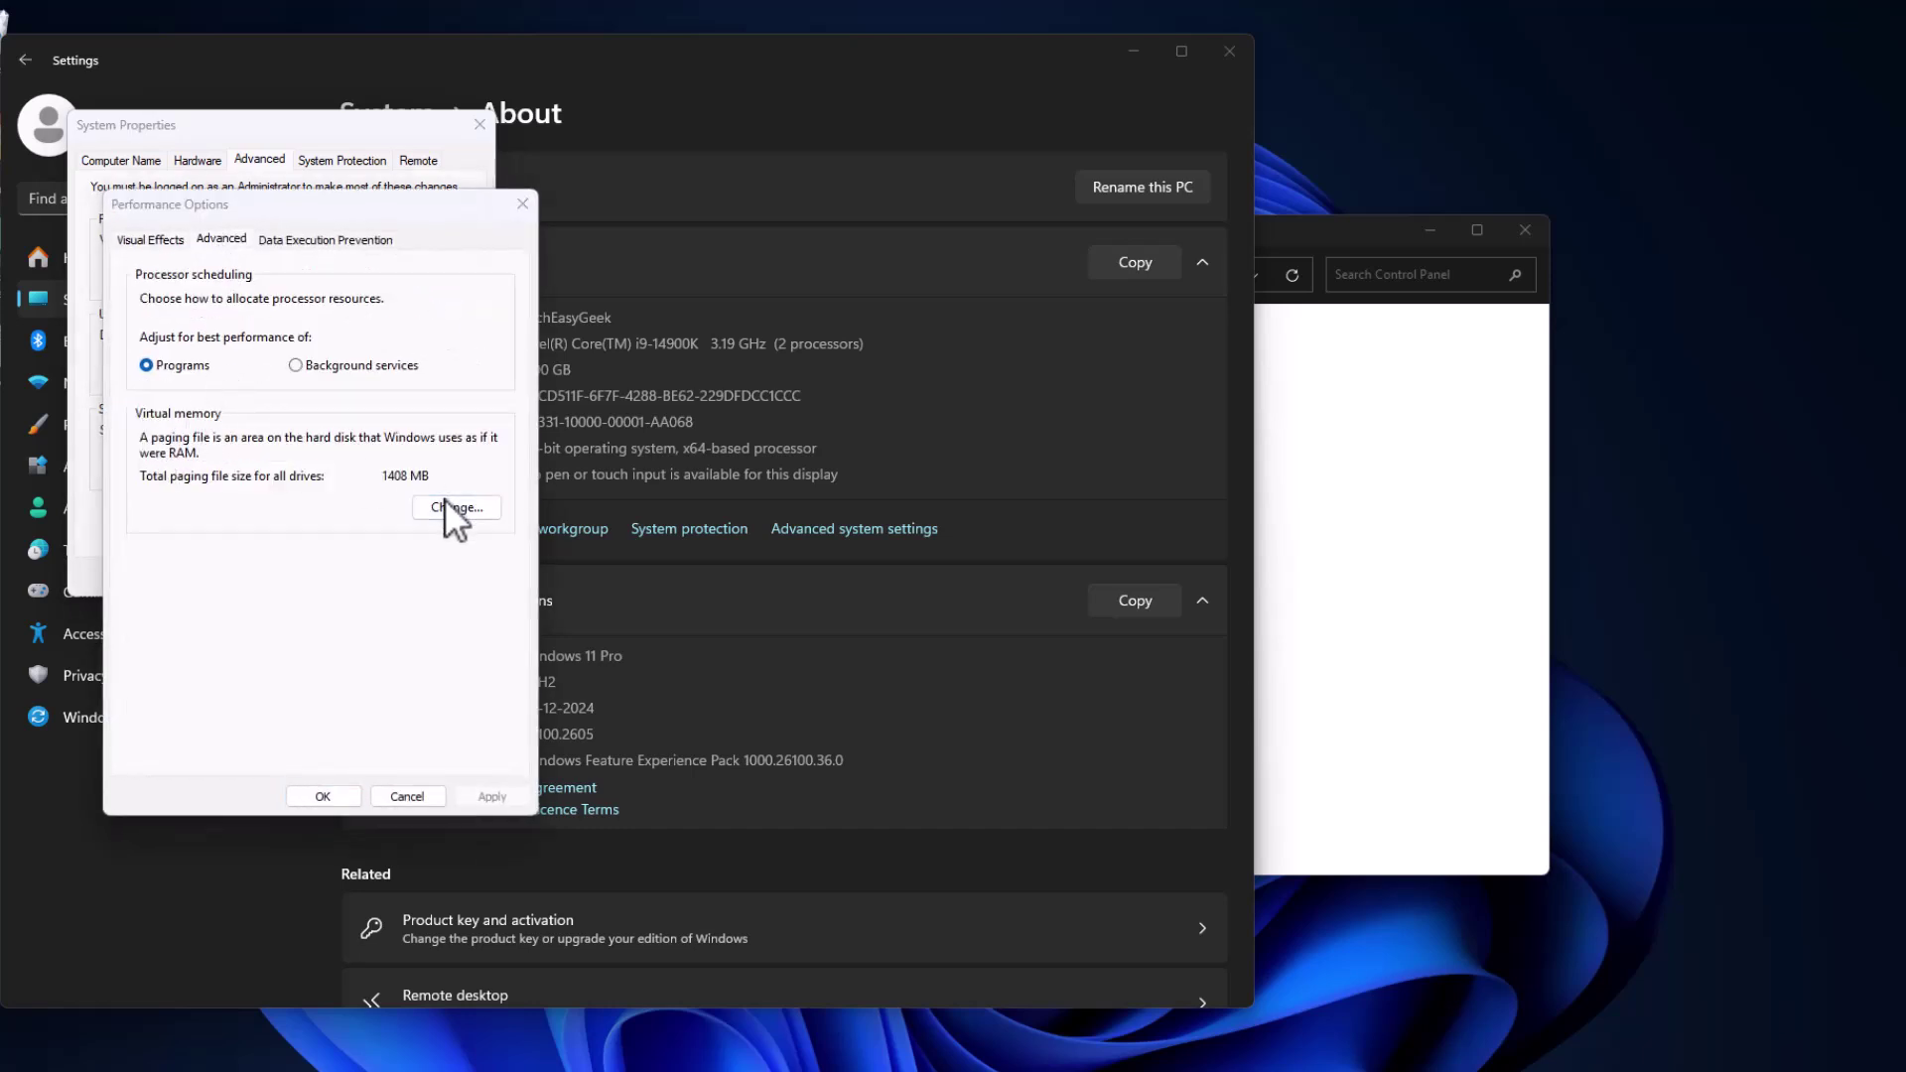
pyautogui.click(153, 296)
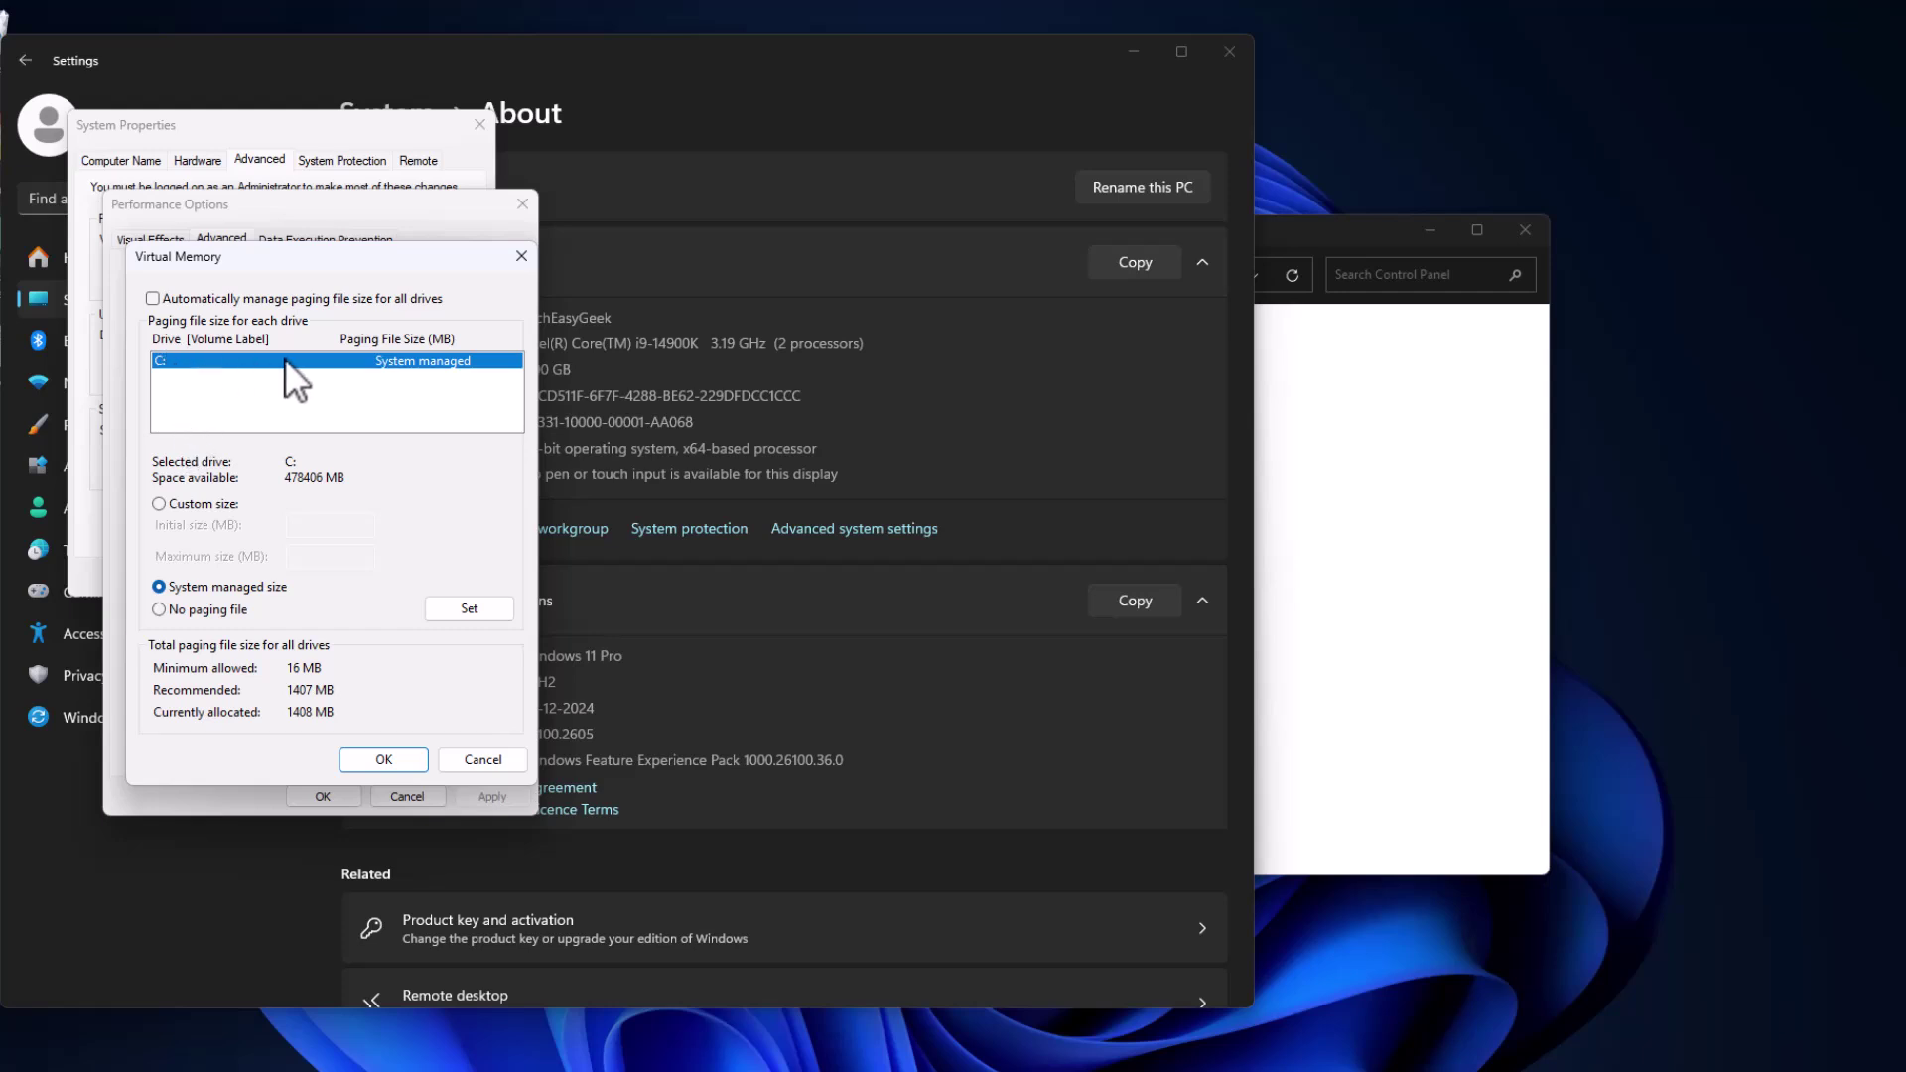
pyautogui.click(161, 502)
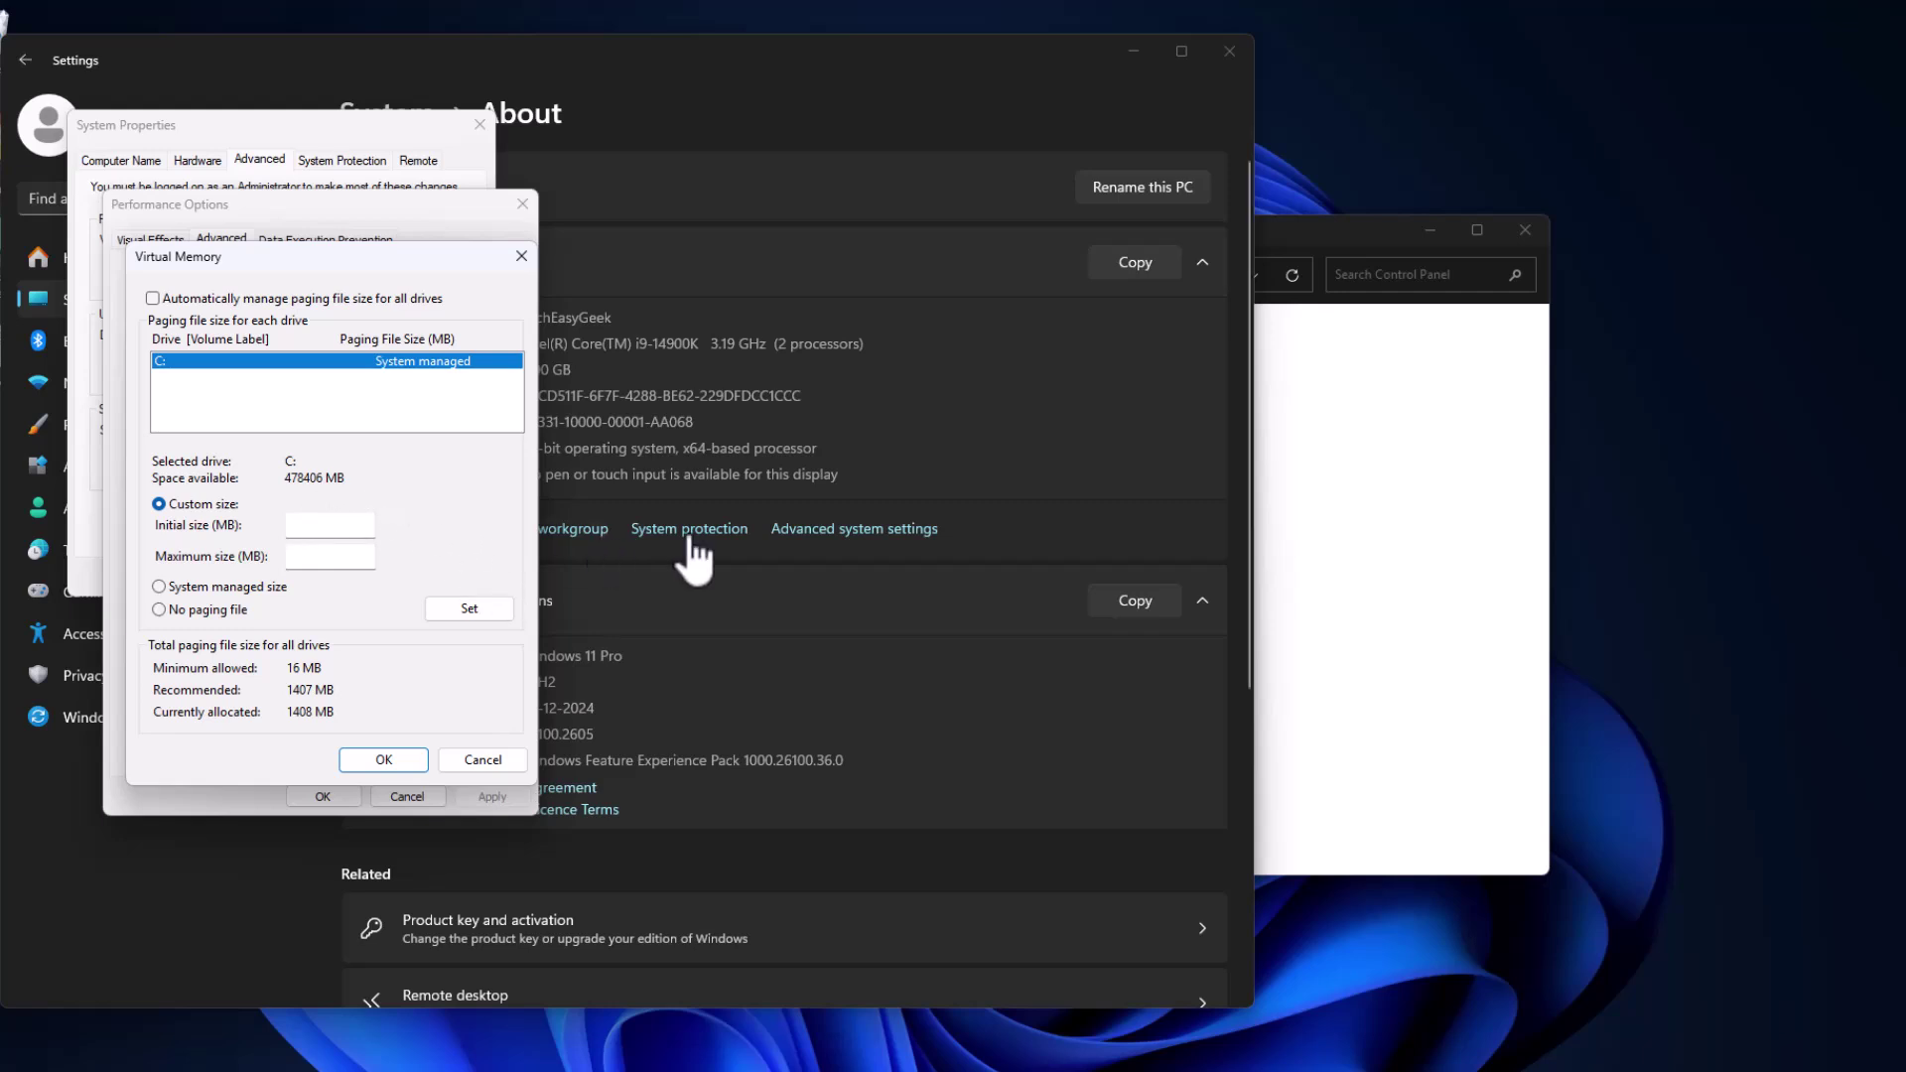
pyautogui.click(643, 71)
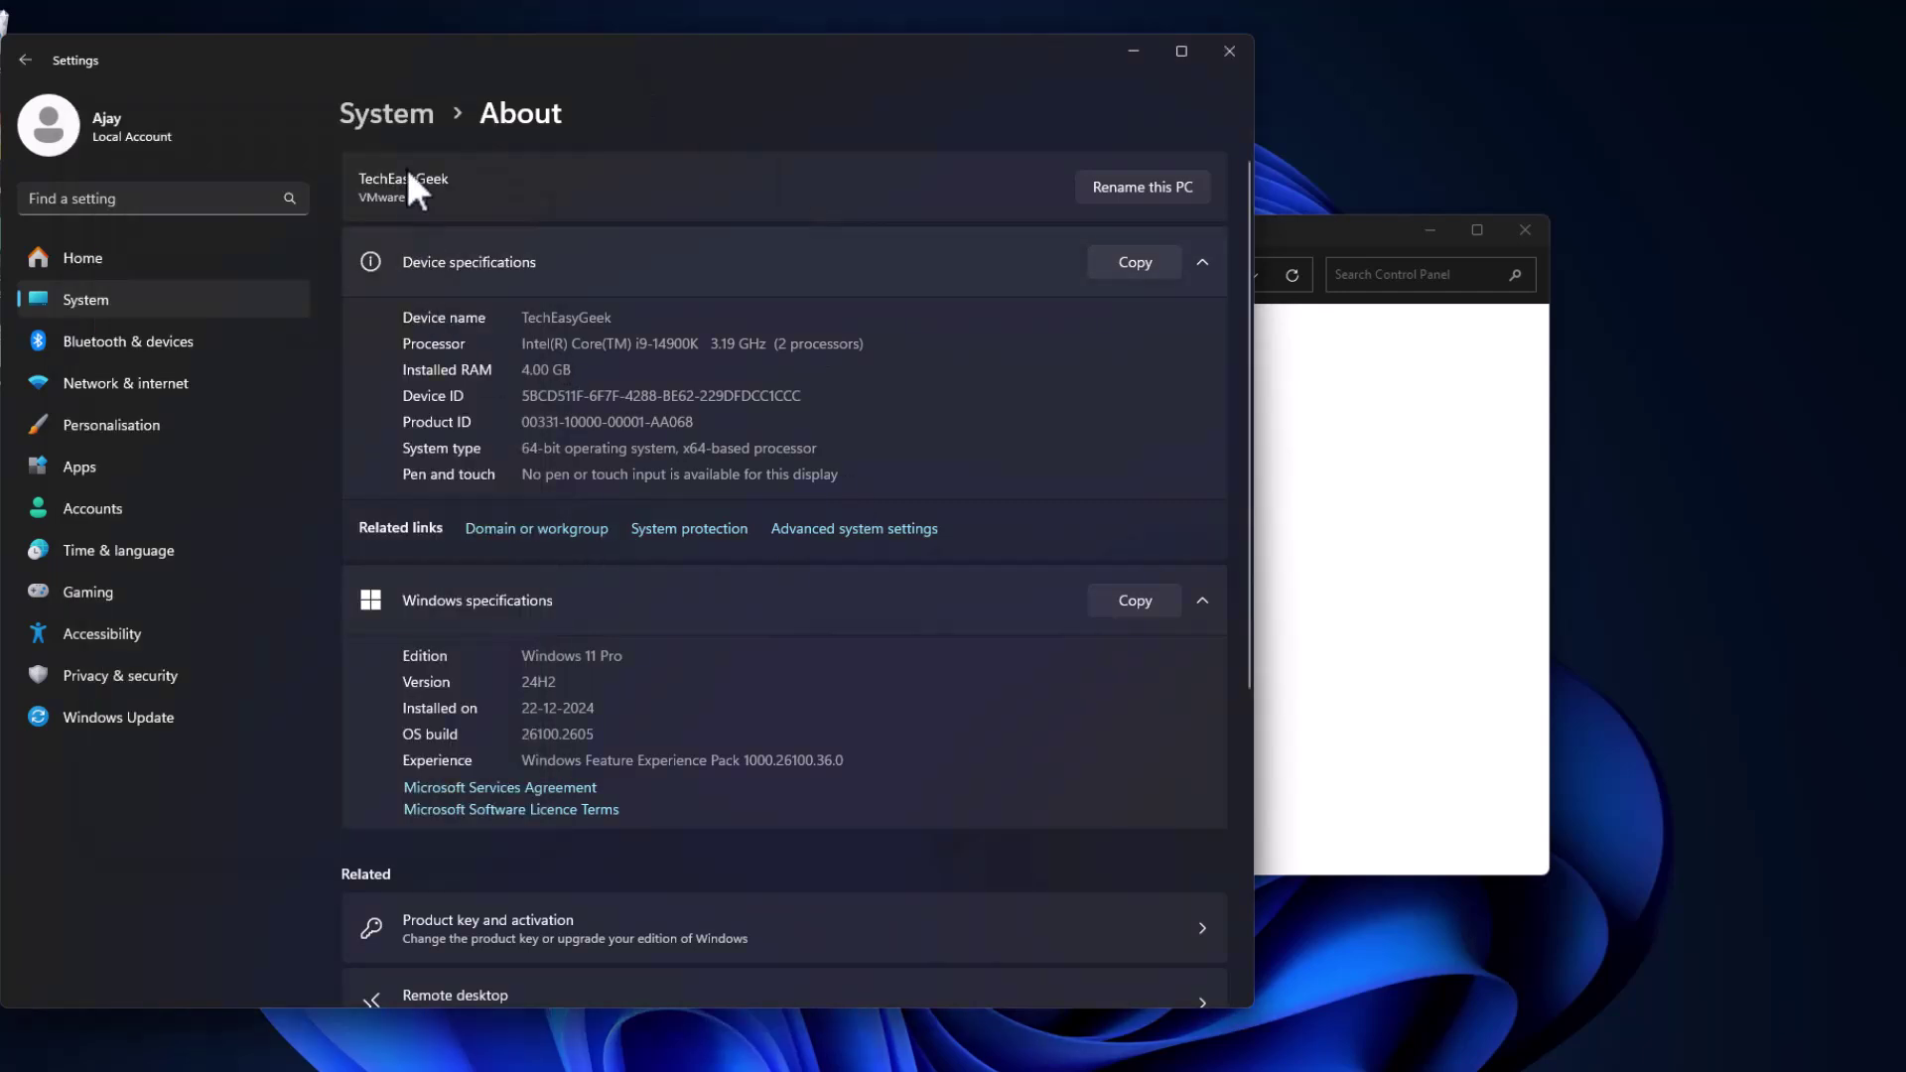
# Check the installed RAM, then copy the 2048 initial size for 4 GB RAM from the notes.
pyautogui.moveTo(584, 371); pyautogui.dragTo(464, 370)
pyautogui.click(706, 372)
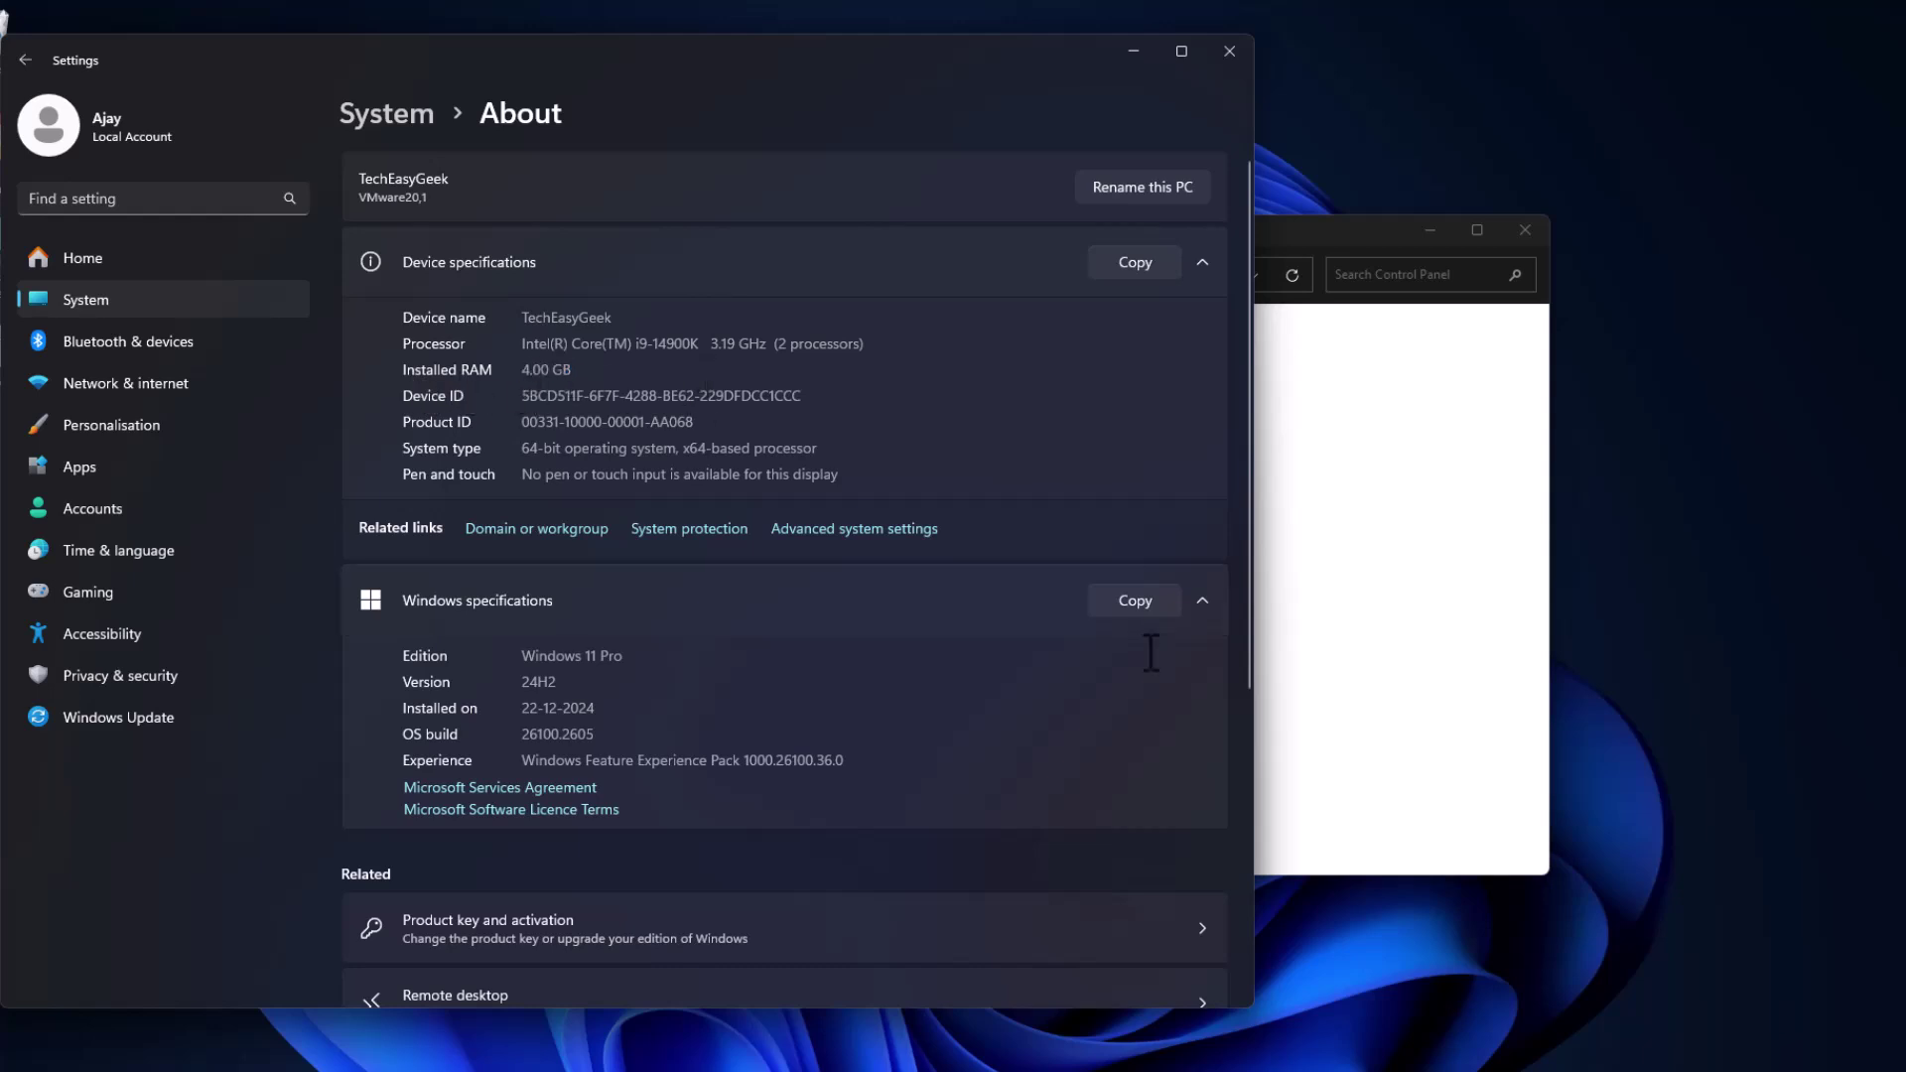
pyautogui.hotkey('alt', 'Tab')
pyautogui.moveTo(442, 701); pyautogui.dragTo(413, 478)
pyautogui.tripleClick(412, 479)
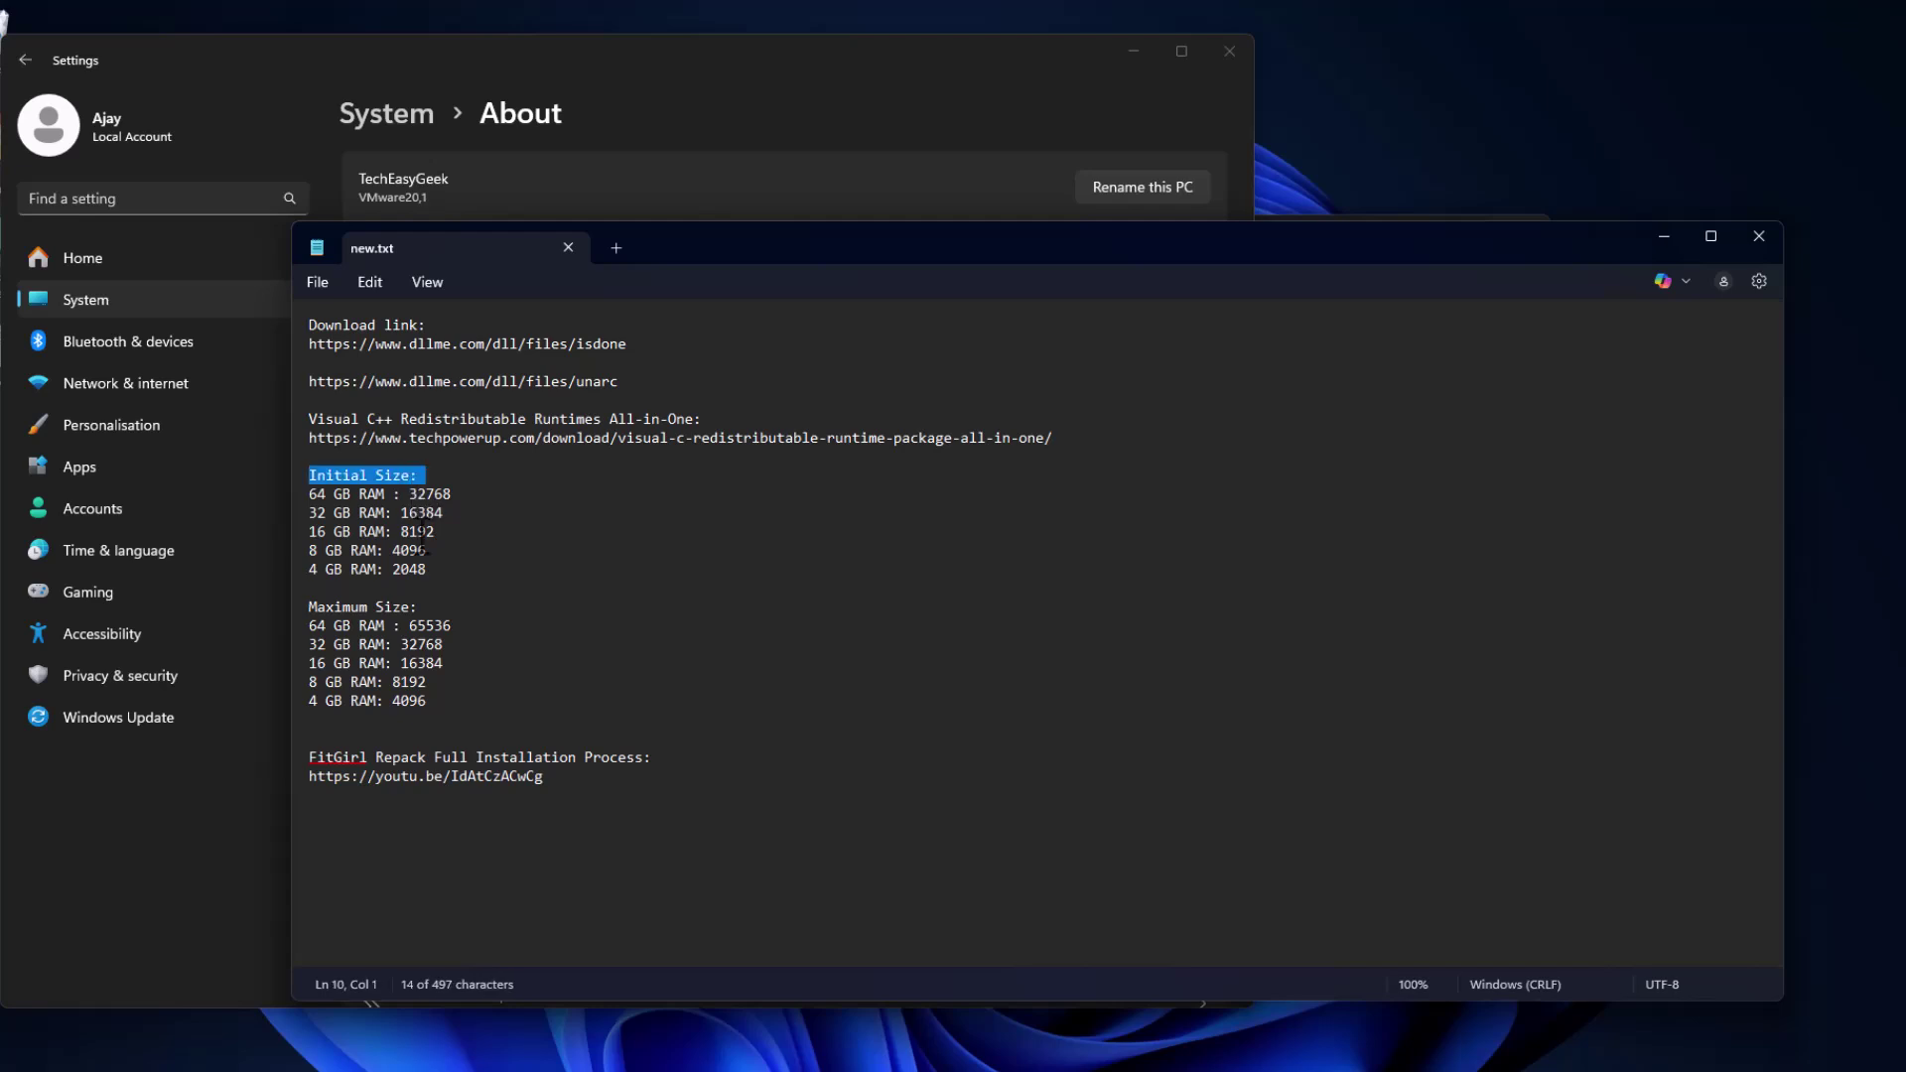
pyautogui.tripleClick(420, 608)
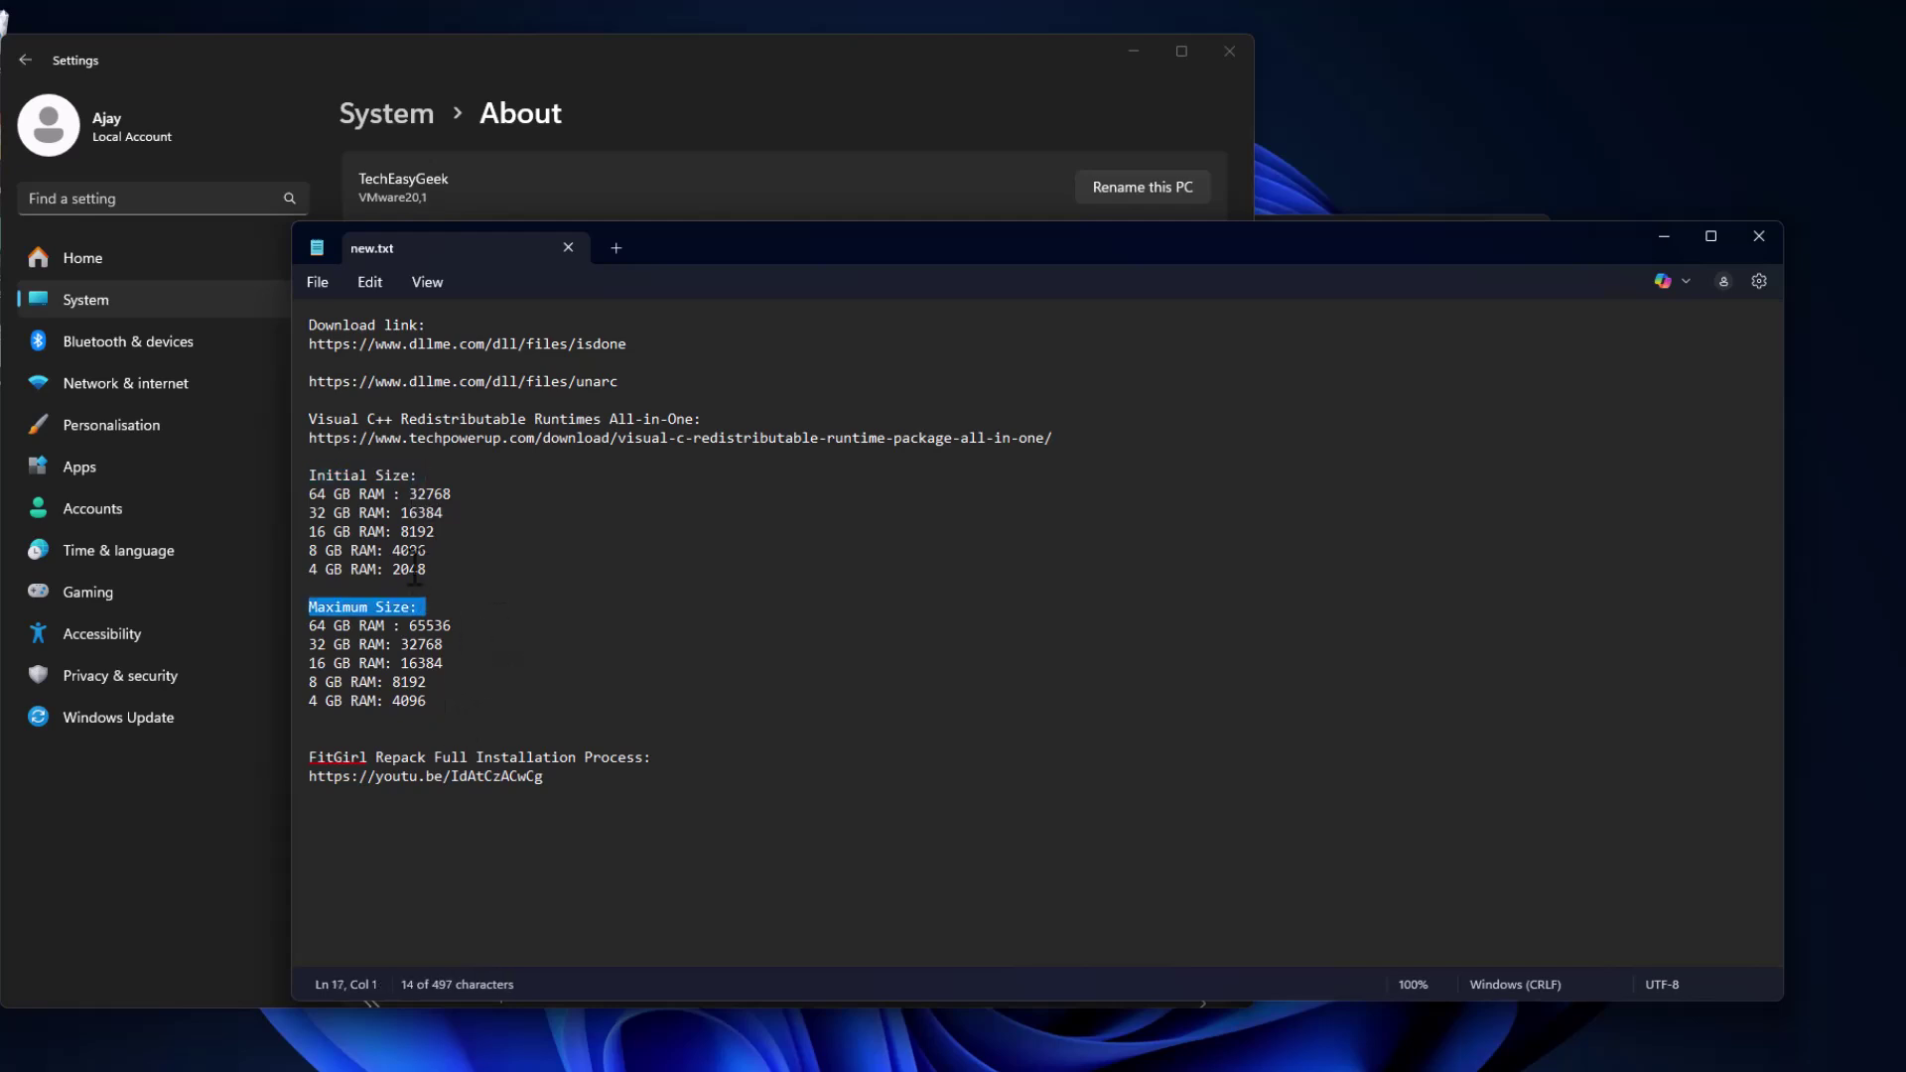
pyautogui.moveTo(437, 569); pyautogui.dragTo(413, 574)
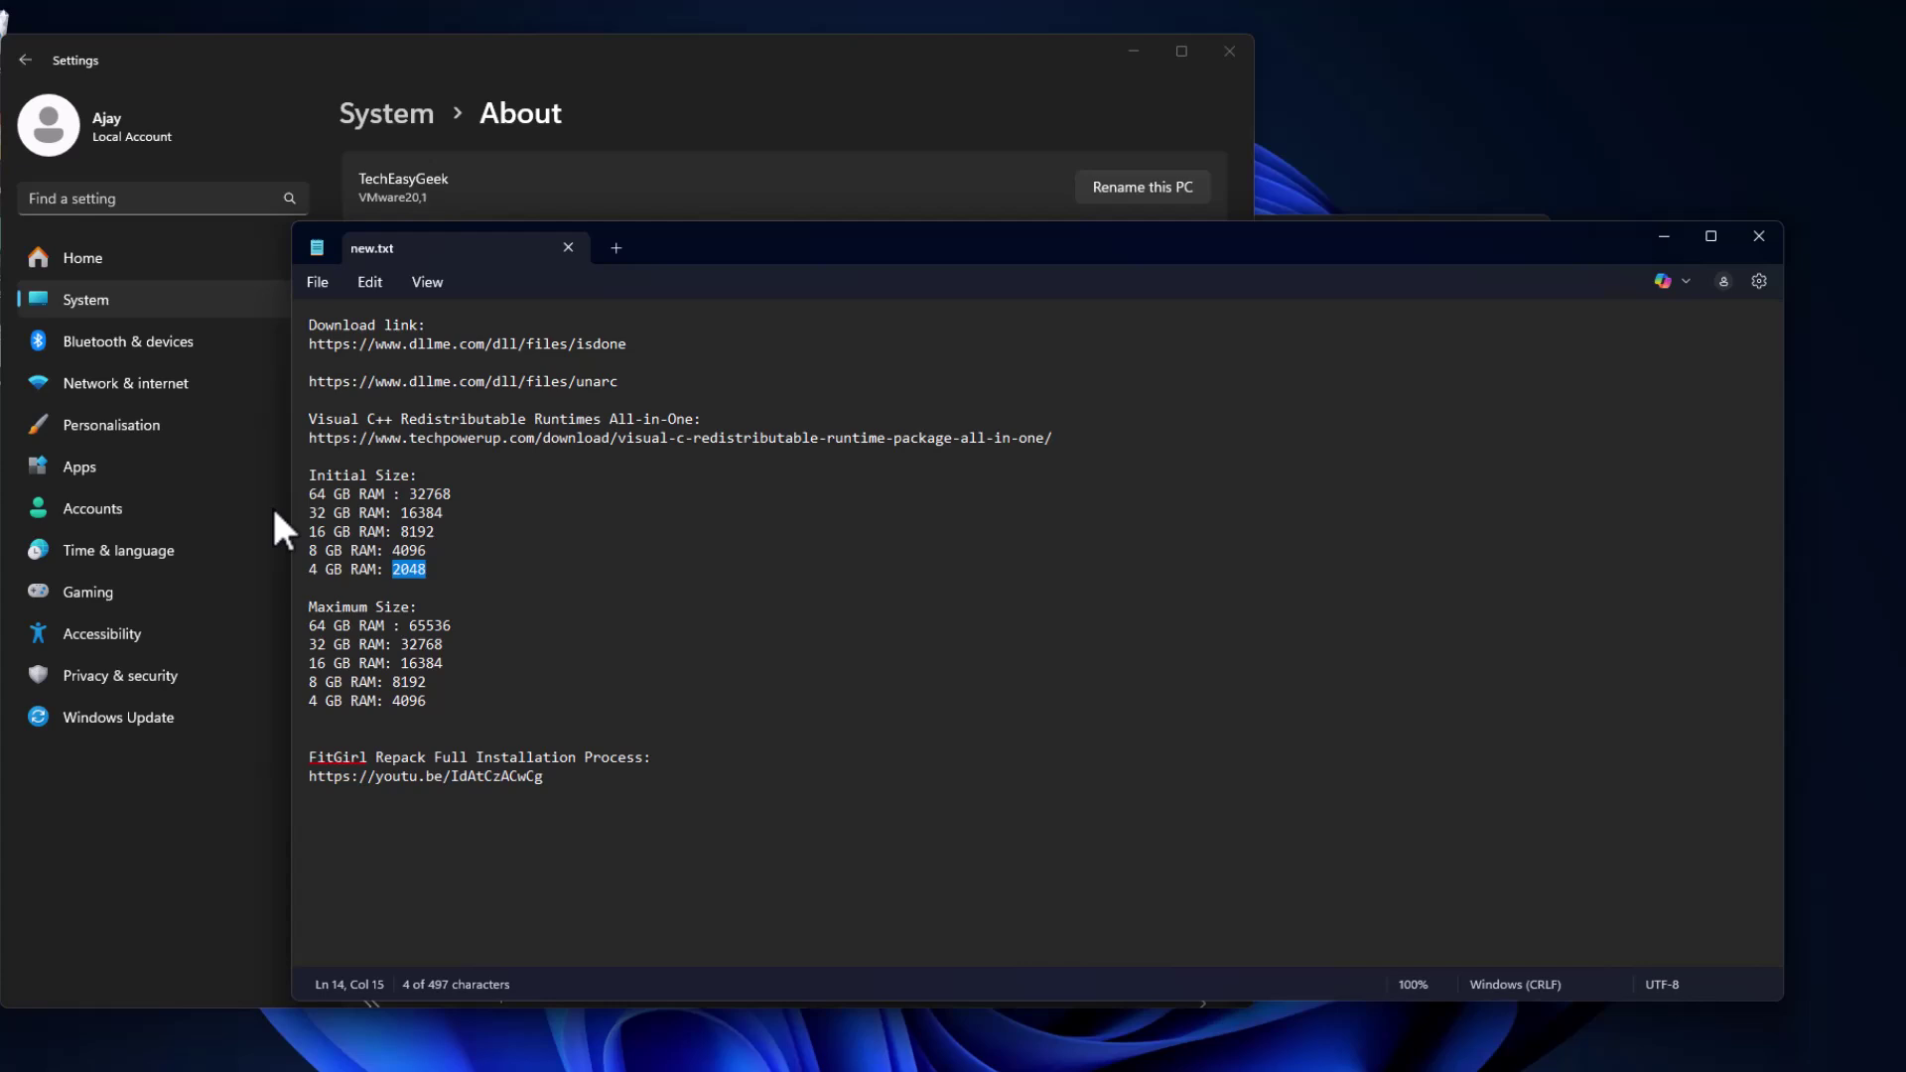
pyautogui.rightClick(399, 574)
pyautogui.click(464, 157)
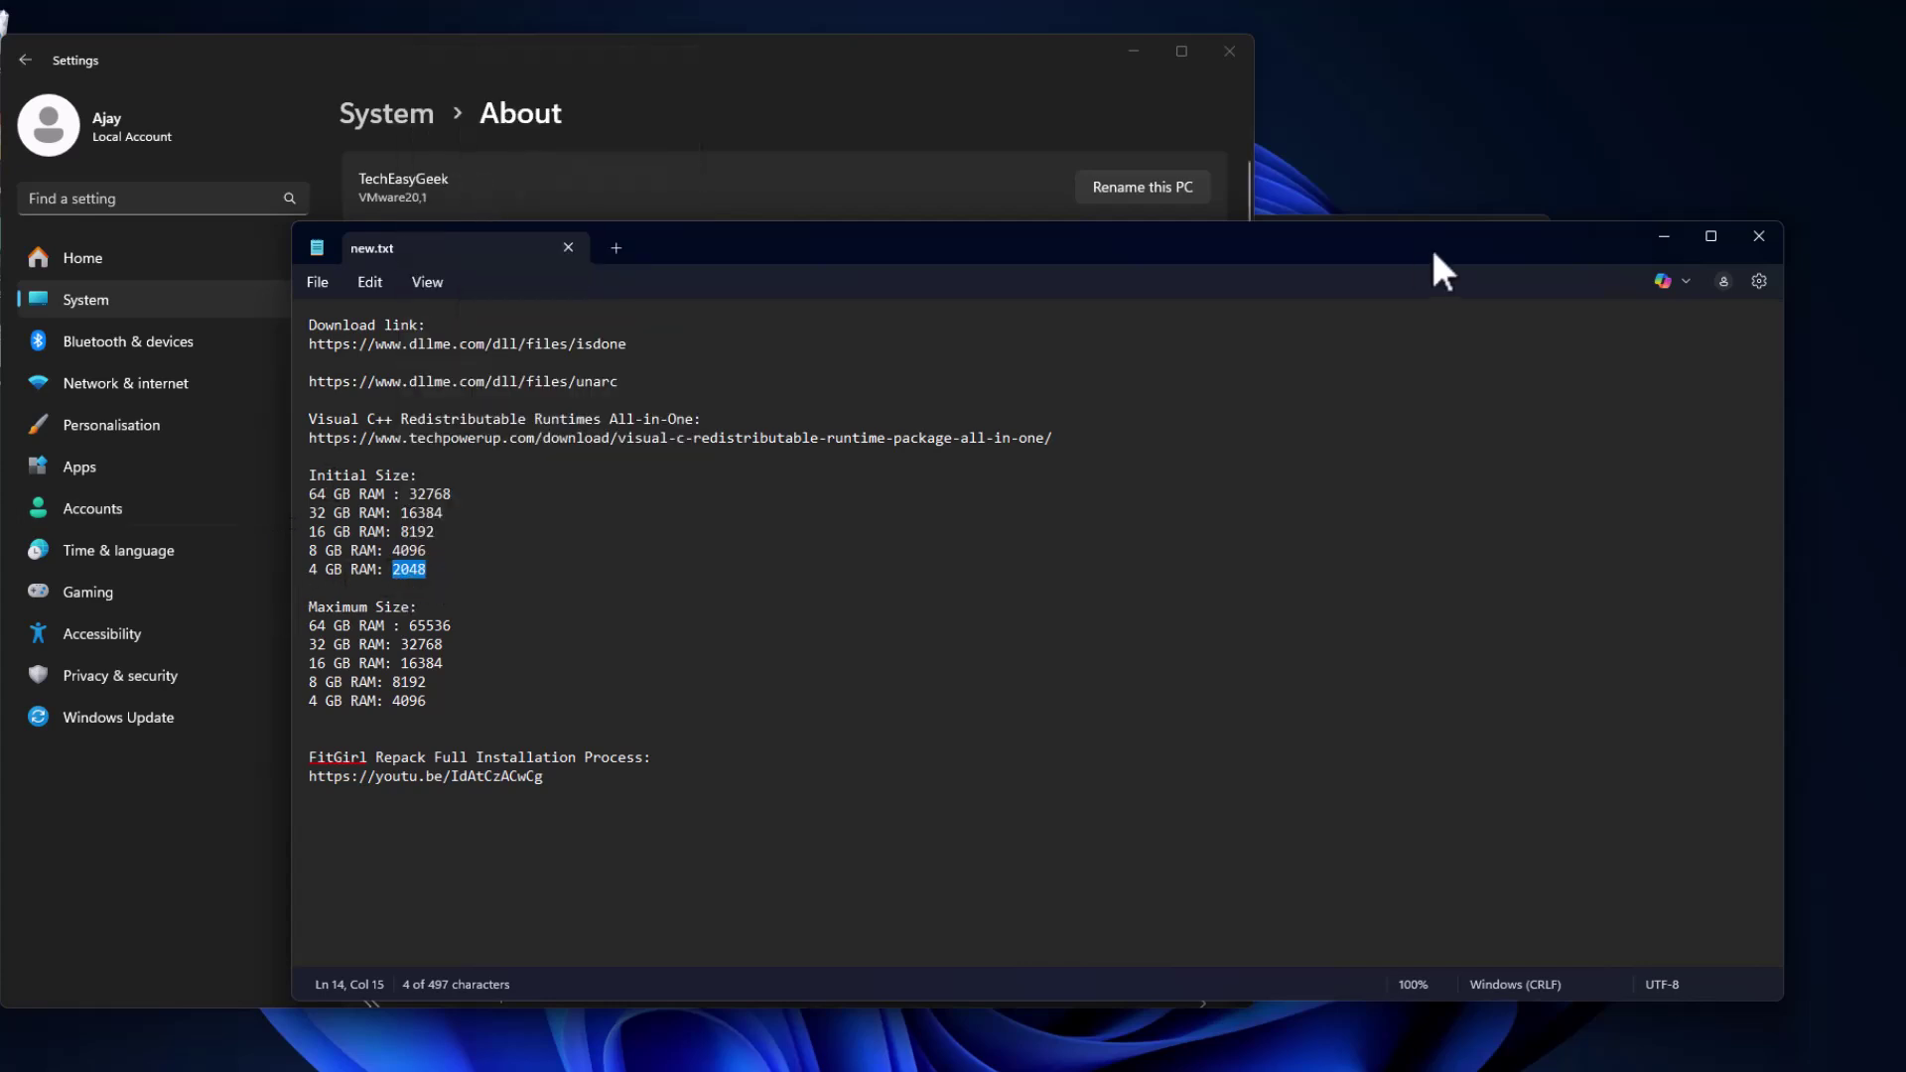
pyautogui.click(1664, 236)
# Enter 2048 as the initial size and 4096 as the maximum size for C:.
pyautogui.click(1299, 252)
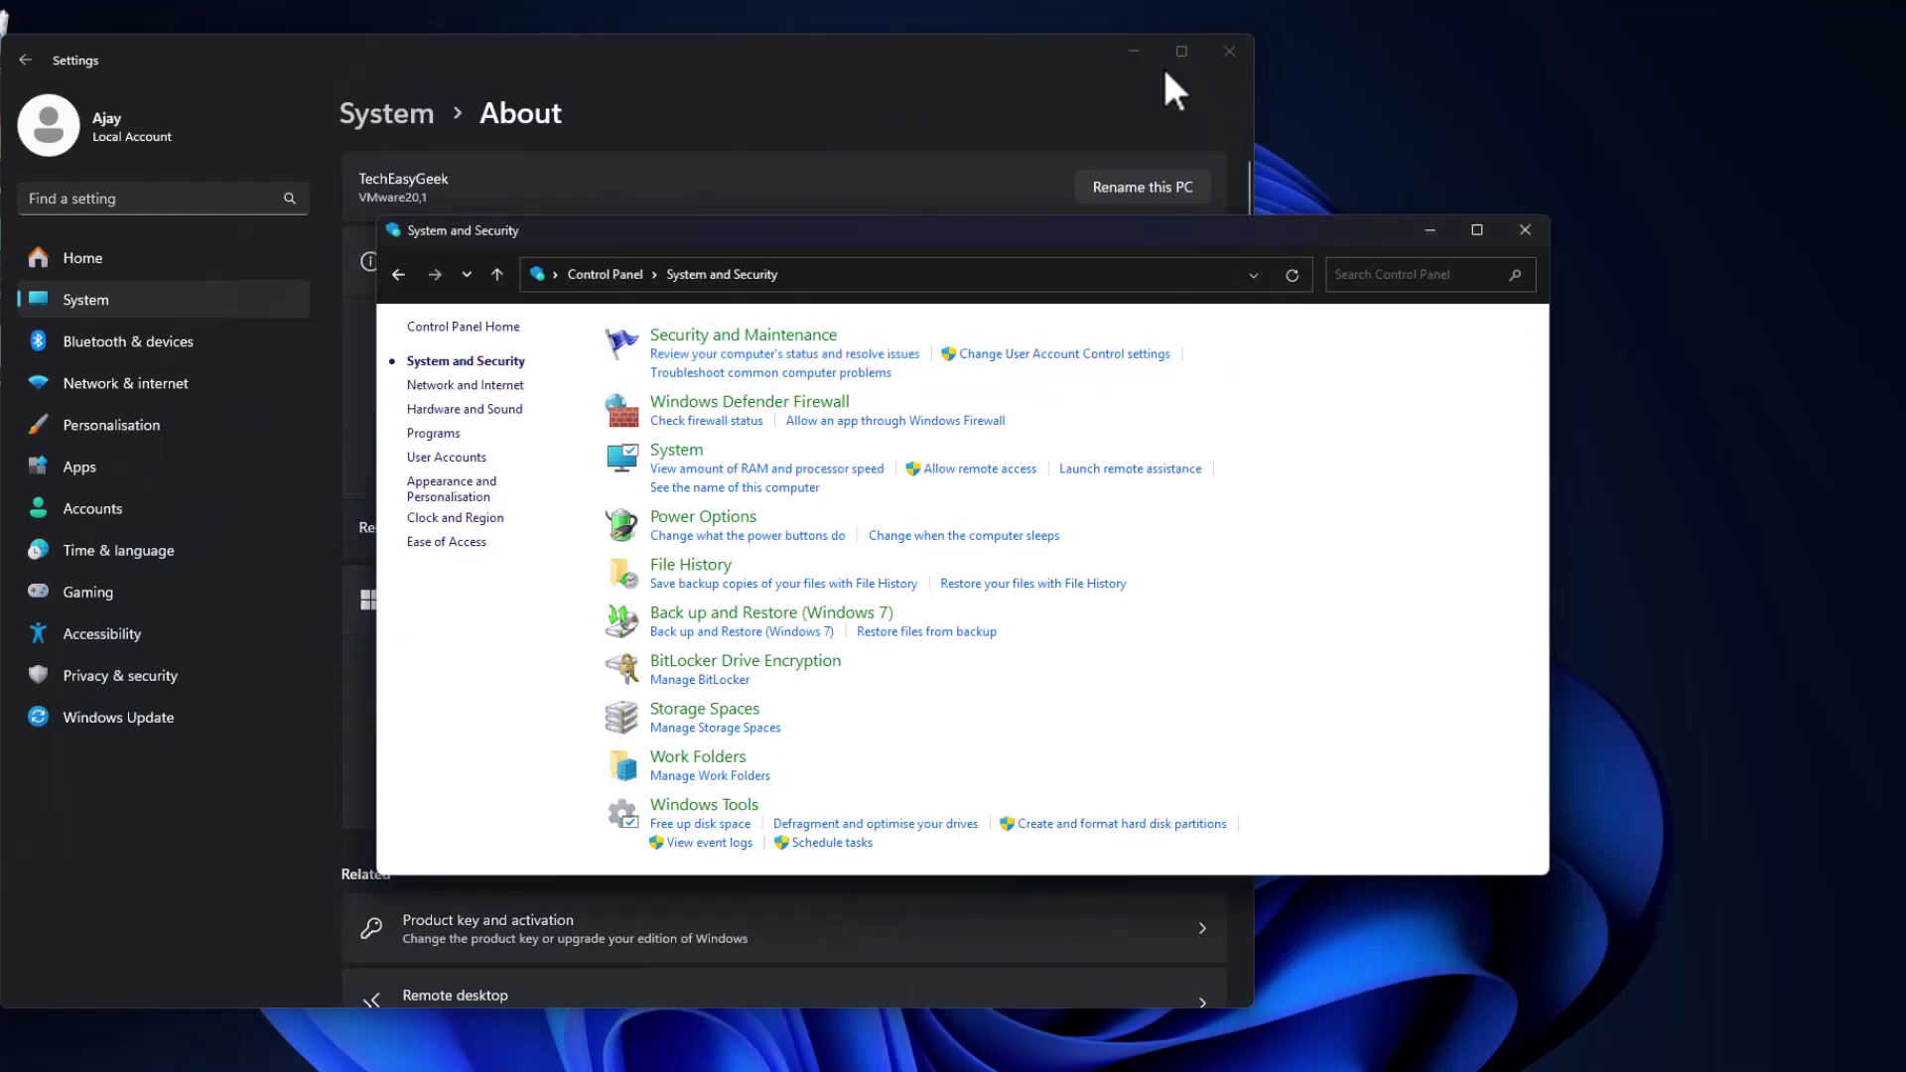
pyautogui.click(1131, 51)
pyautogui.click(1131, 50)
pyautogui.click(308, 222)
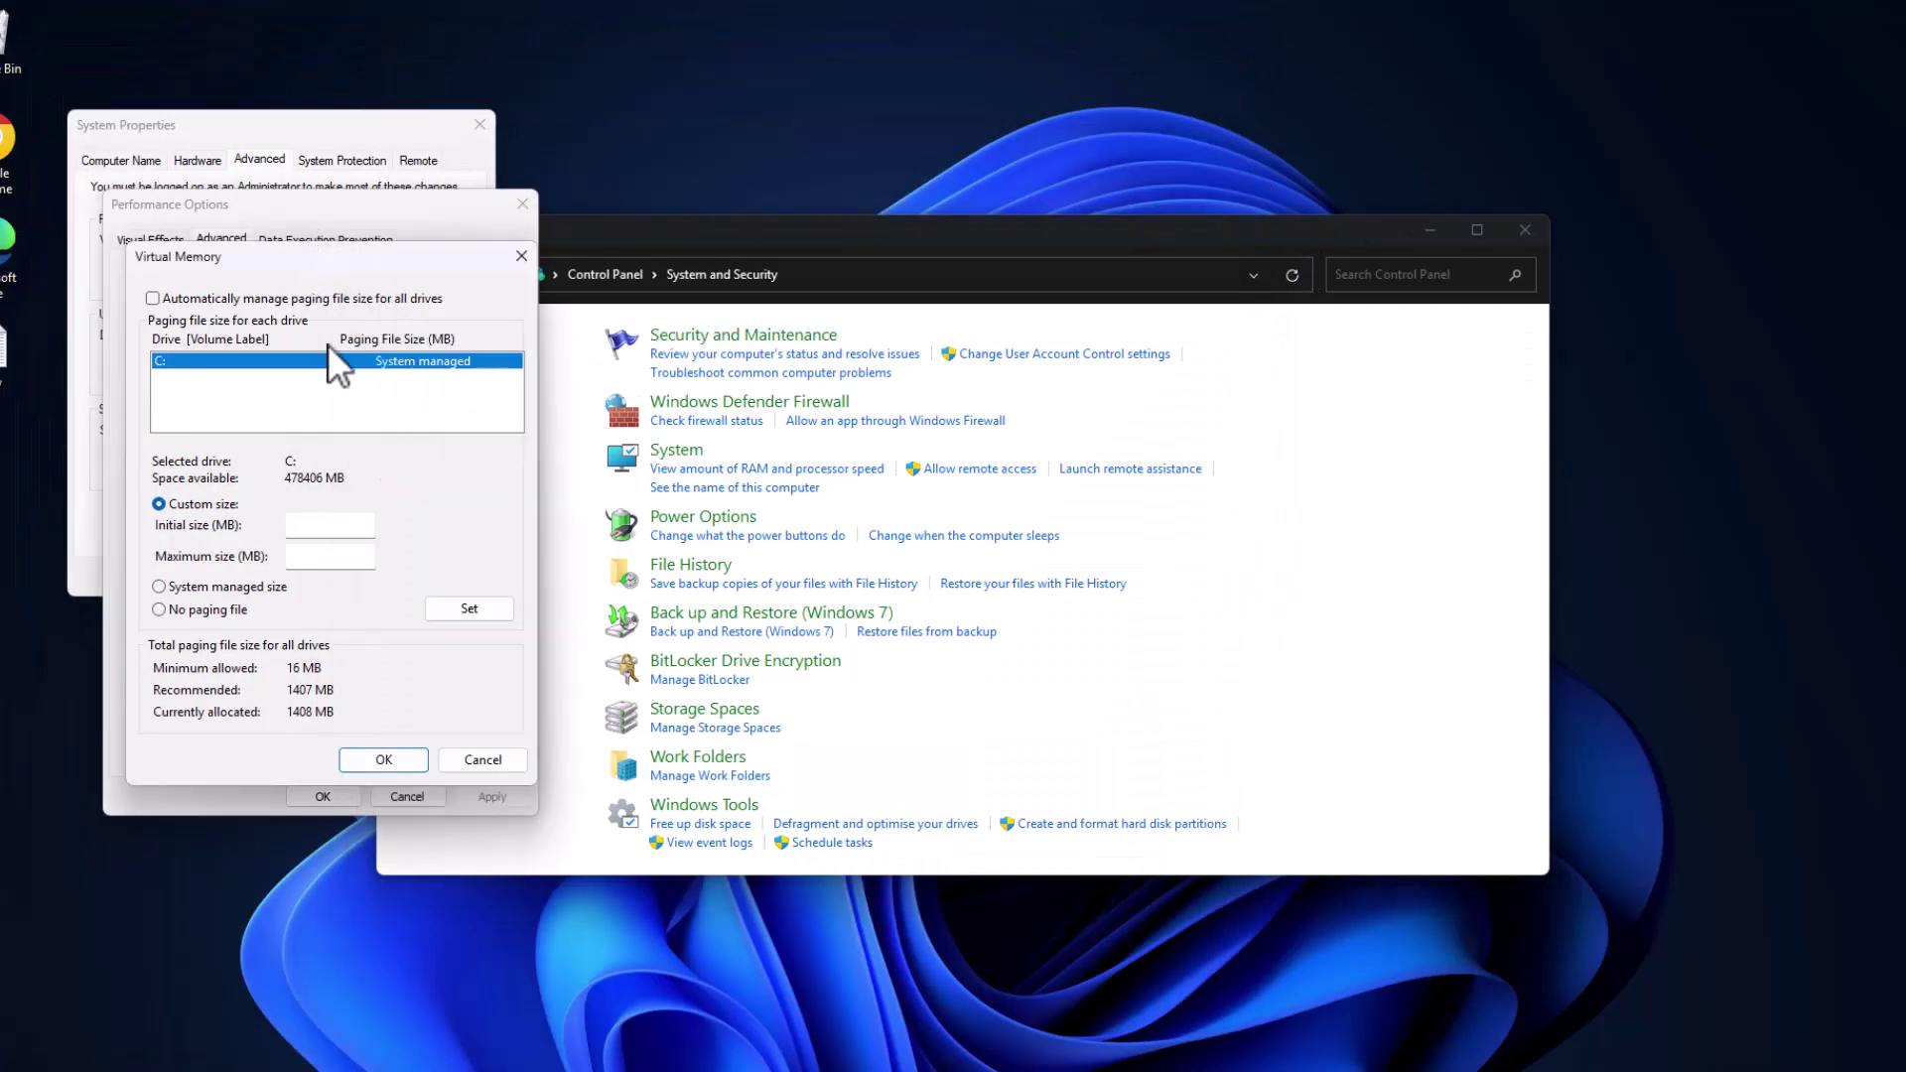
pyautogui.click(320, 523)
pyautogui.hotkey('ctrl', 'v')
pyautogui.click(325, 557)
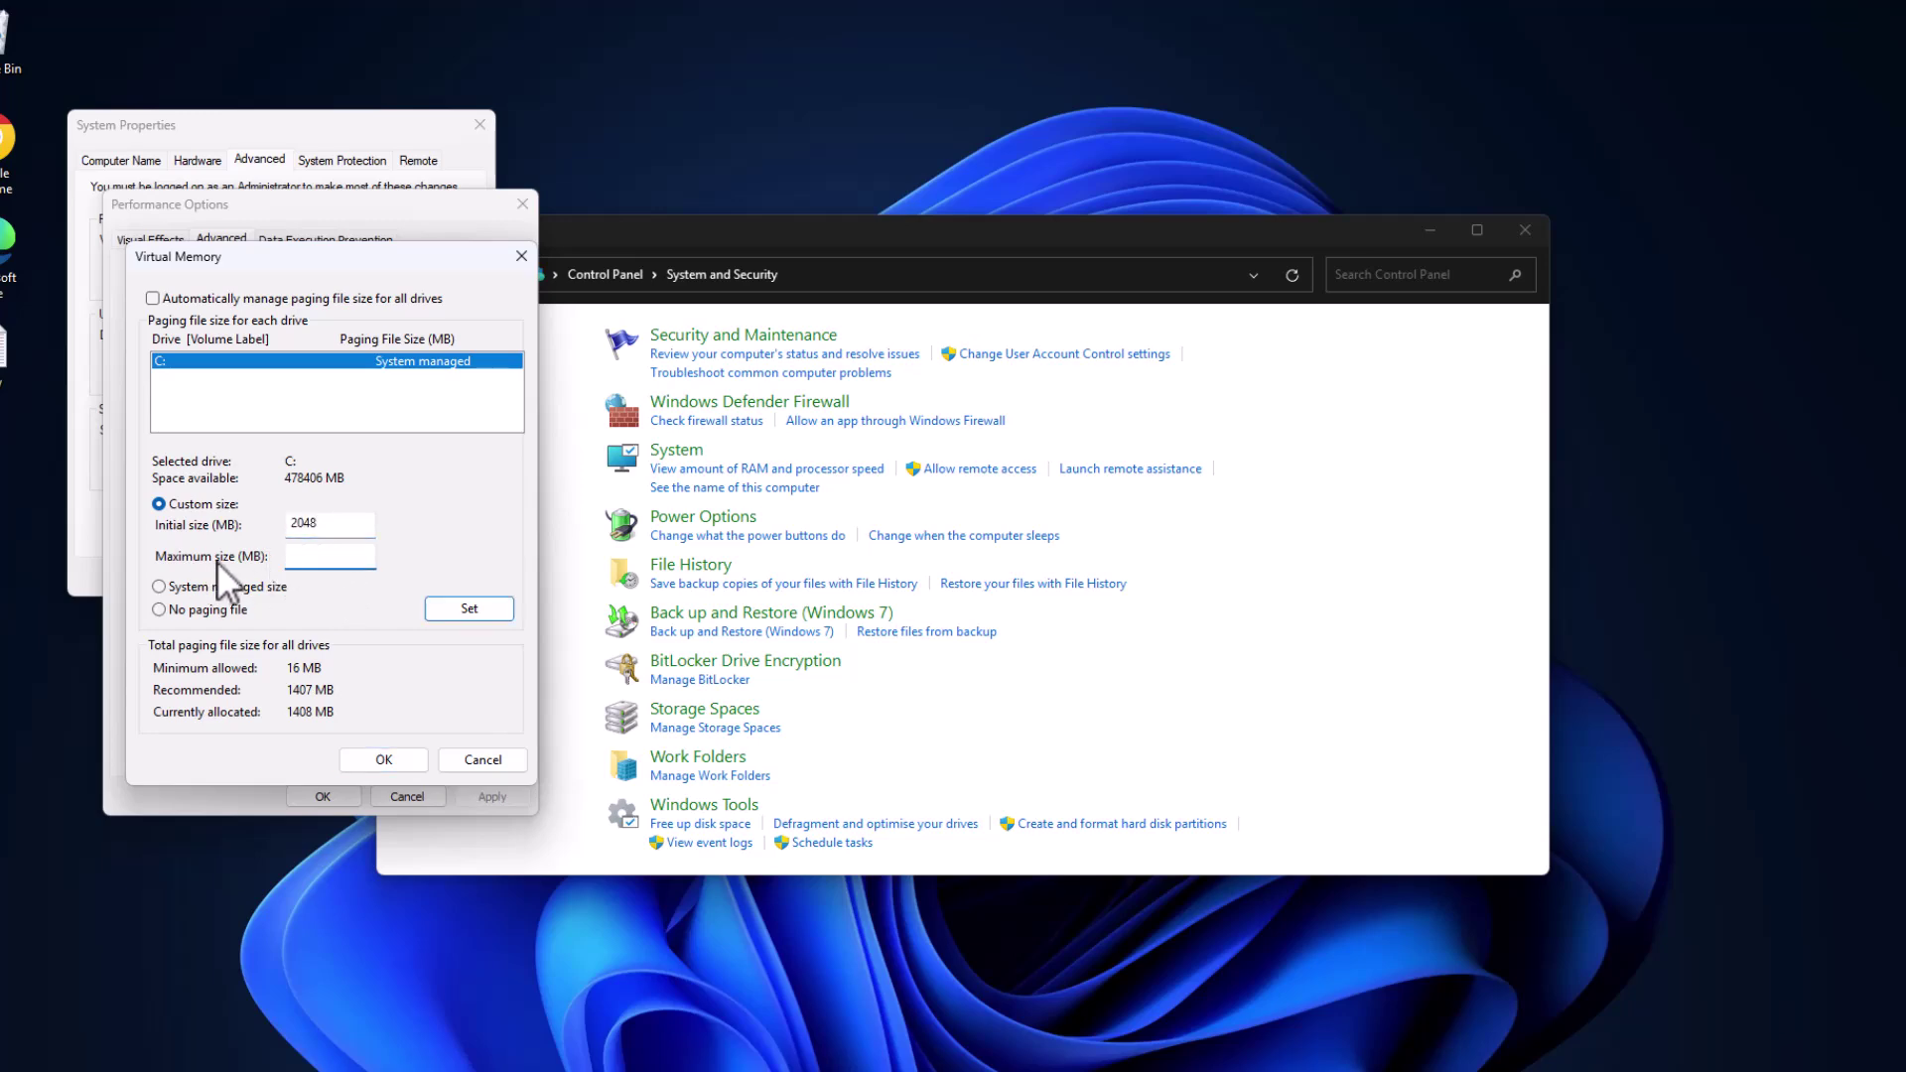
pyautogui.hotkey('alt', 'Tab')
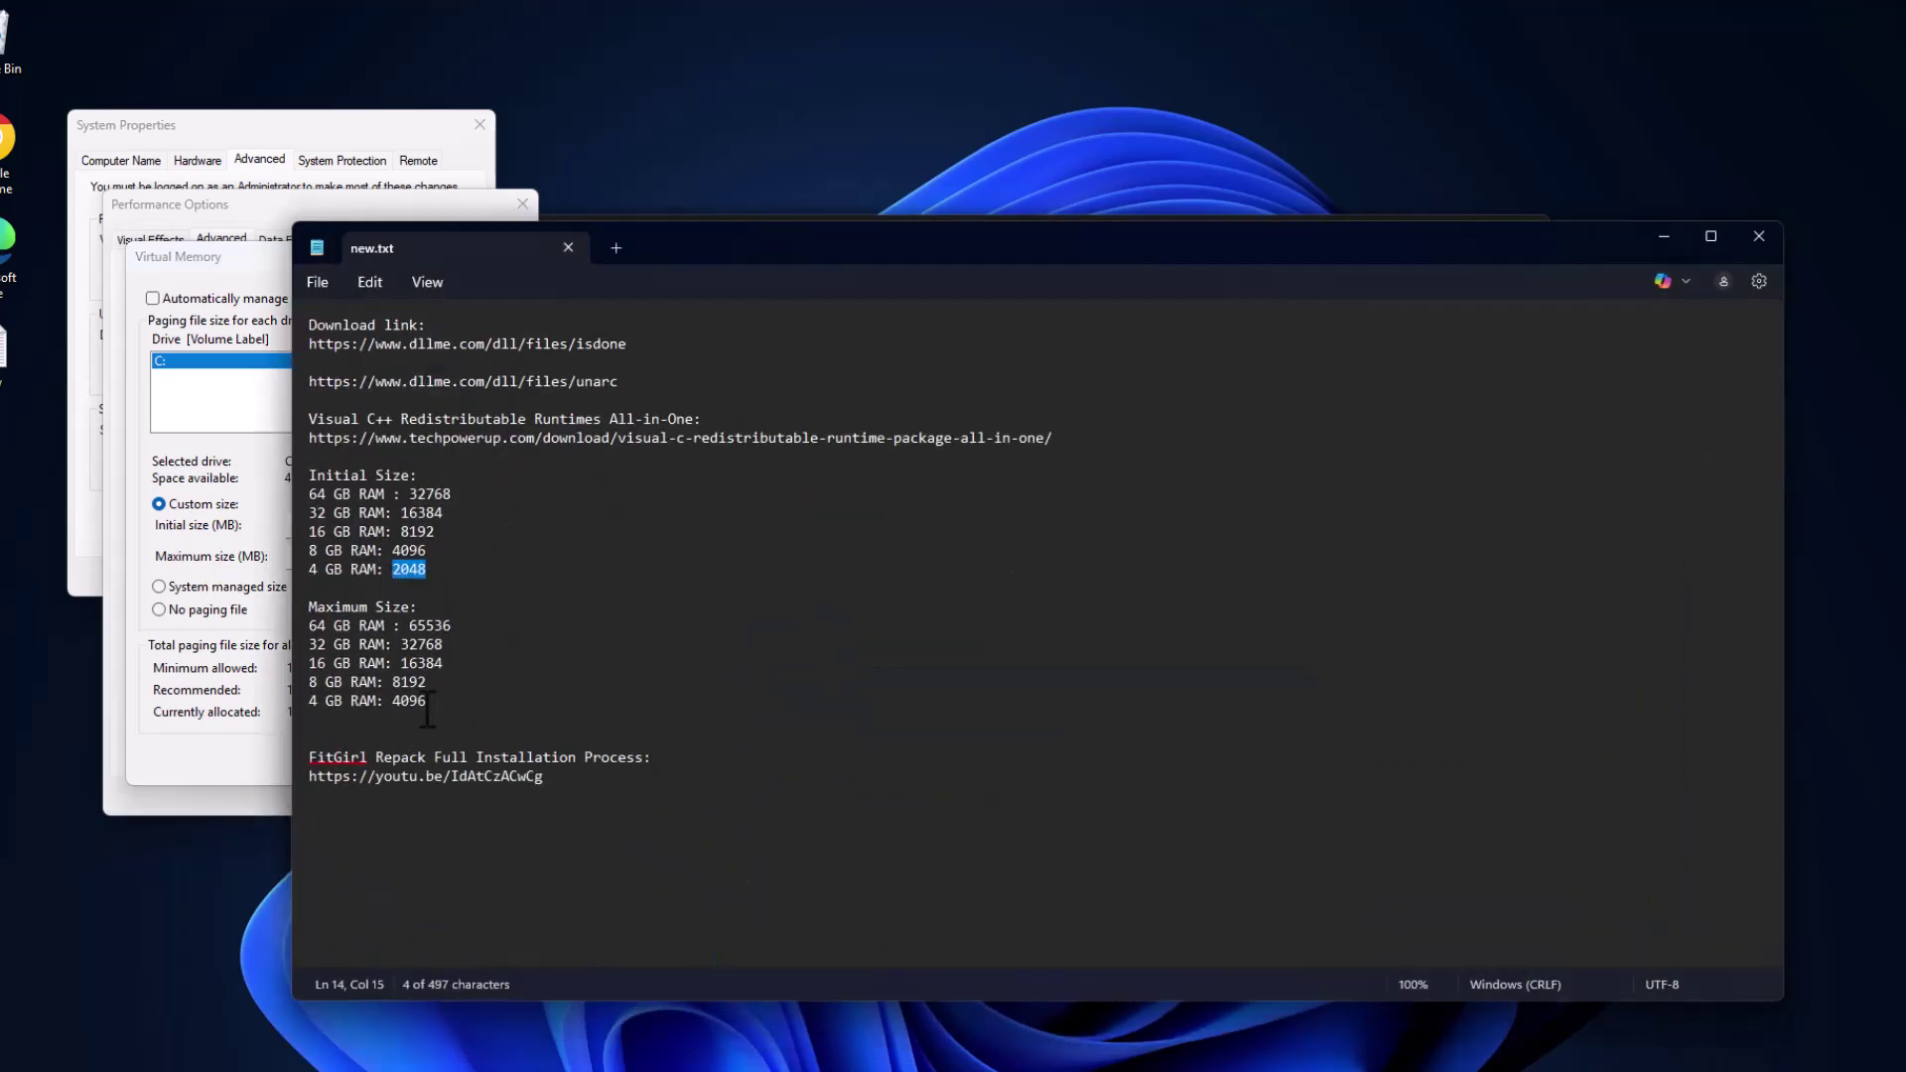
pyautogui.moveTo(434, 701); pyautogui.dragTo(324, 714)
pyautogui.doubleClick(399, 700)
pyautogui.press('super+Down')
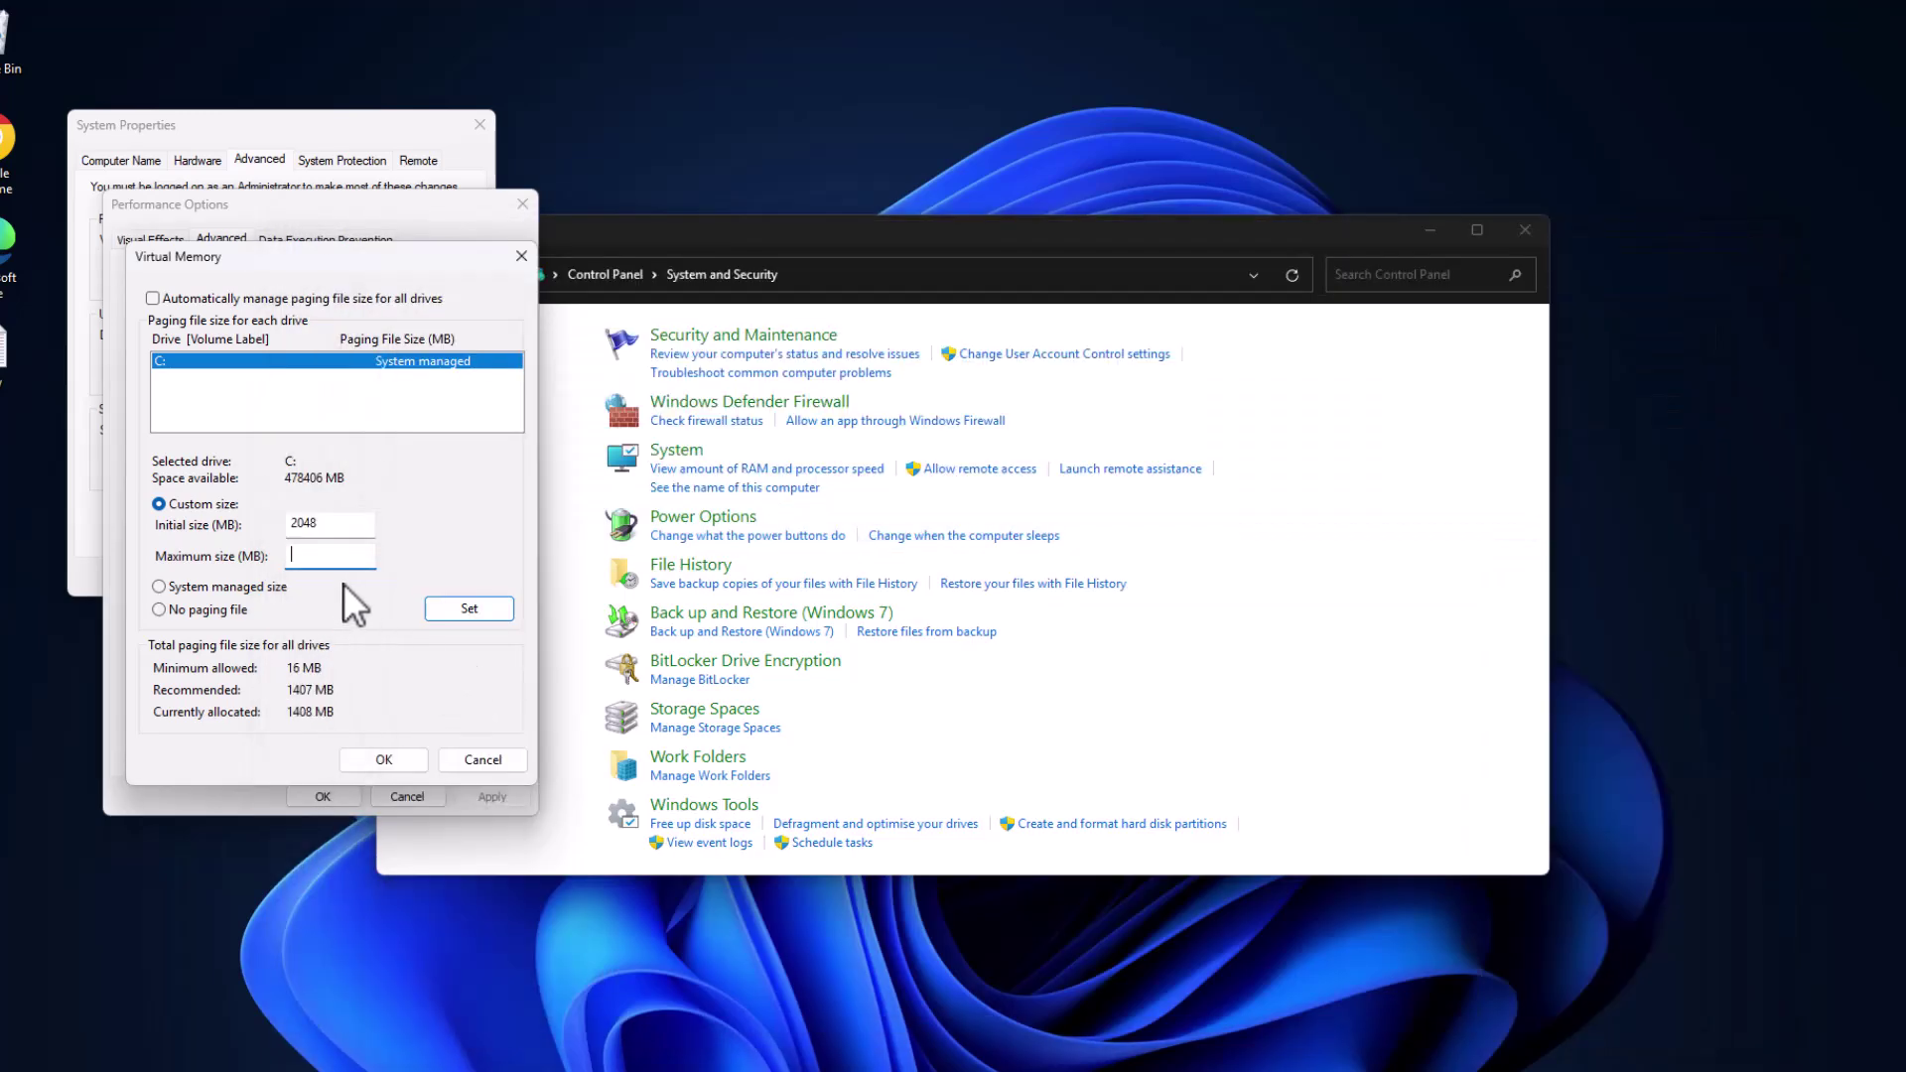
pyautogui.write('4096')
# Set the 2048–4096 MB size and confirm the Virtual Memory, notice and Performance dialogs.
pyautogui.click(481, 607)
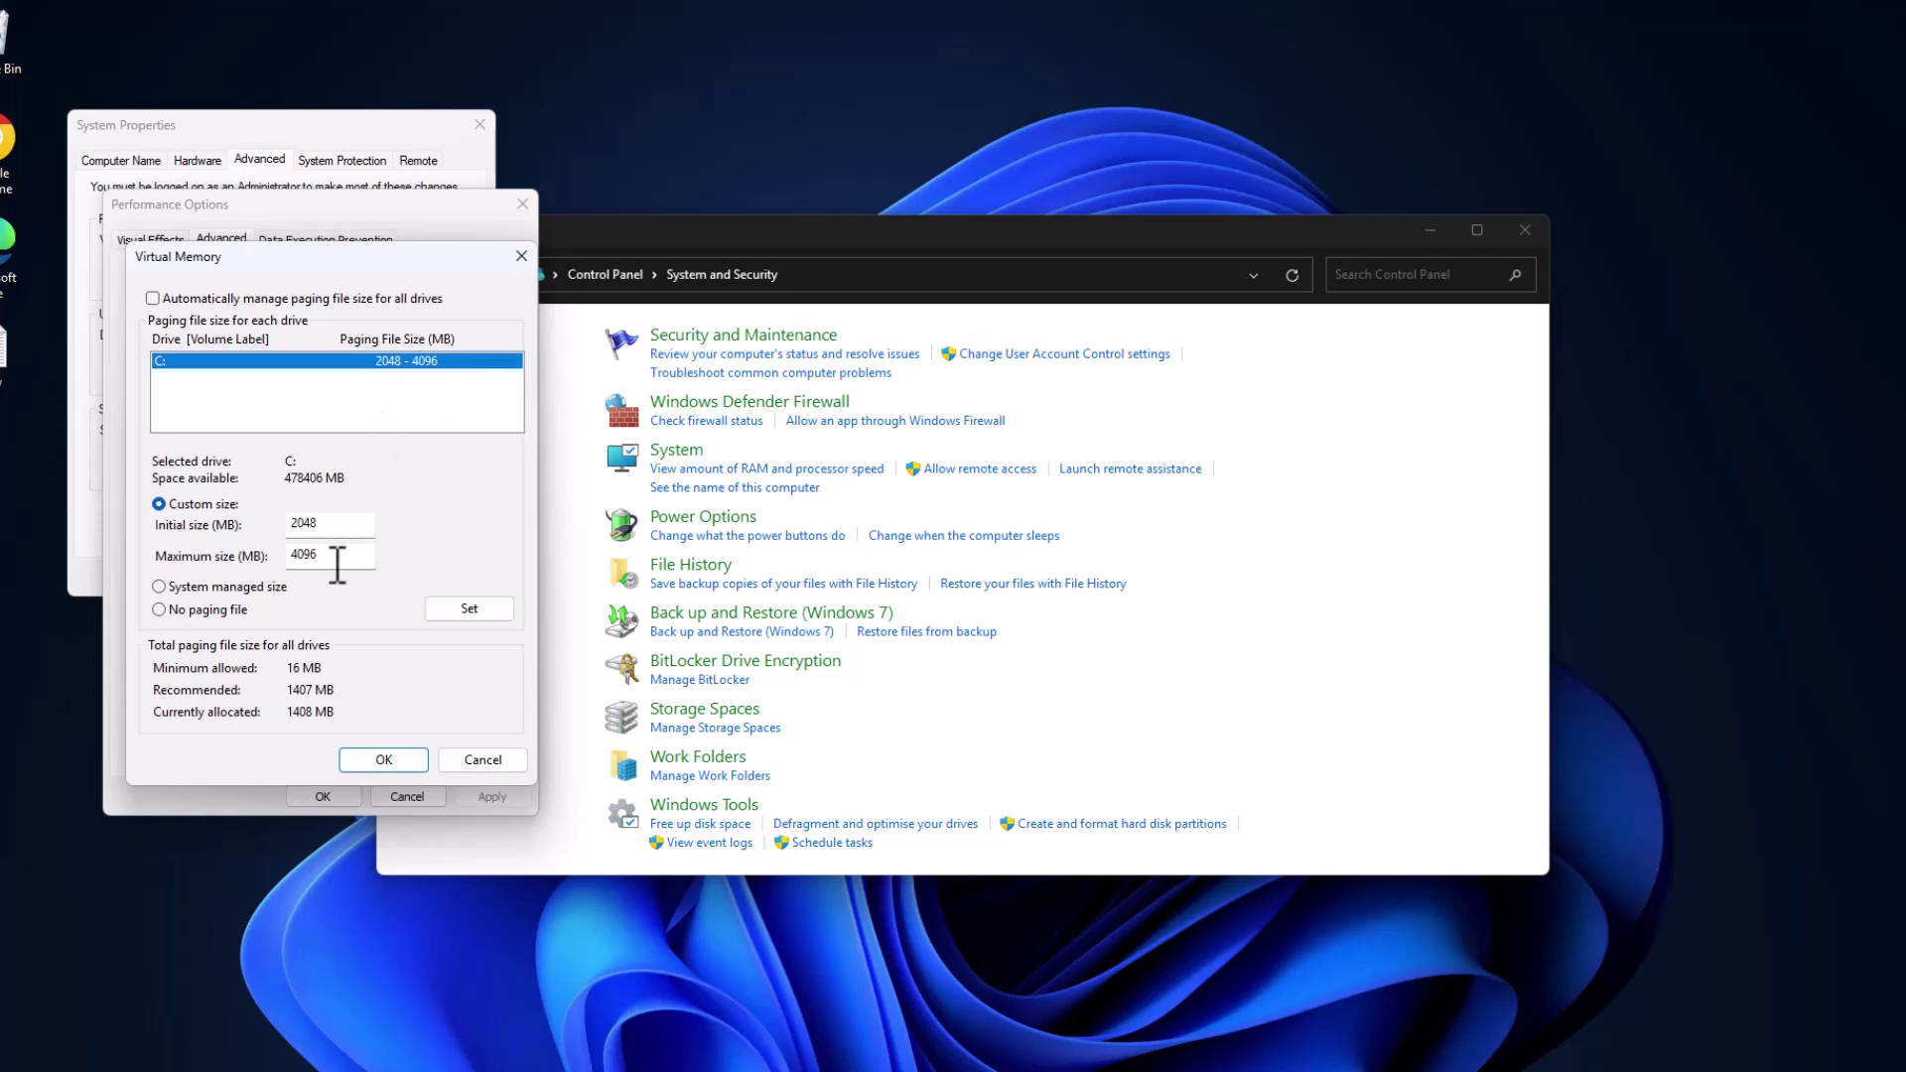
pyautogui.click(396, 760)
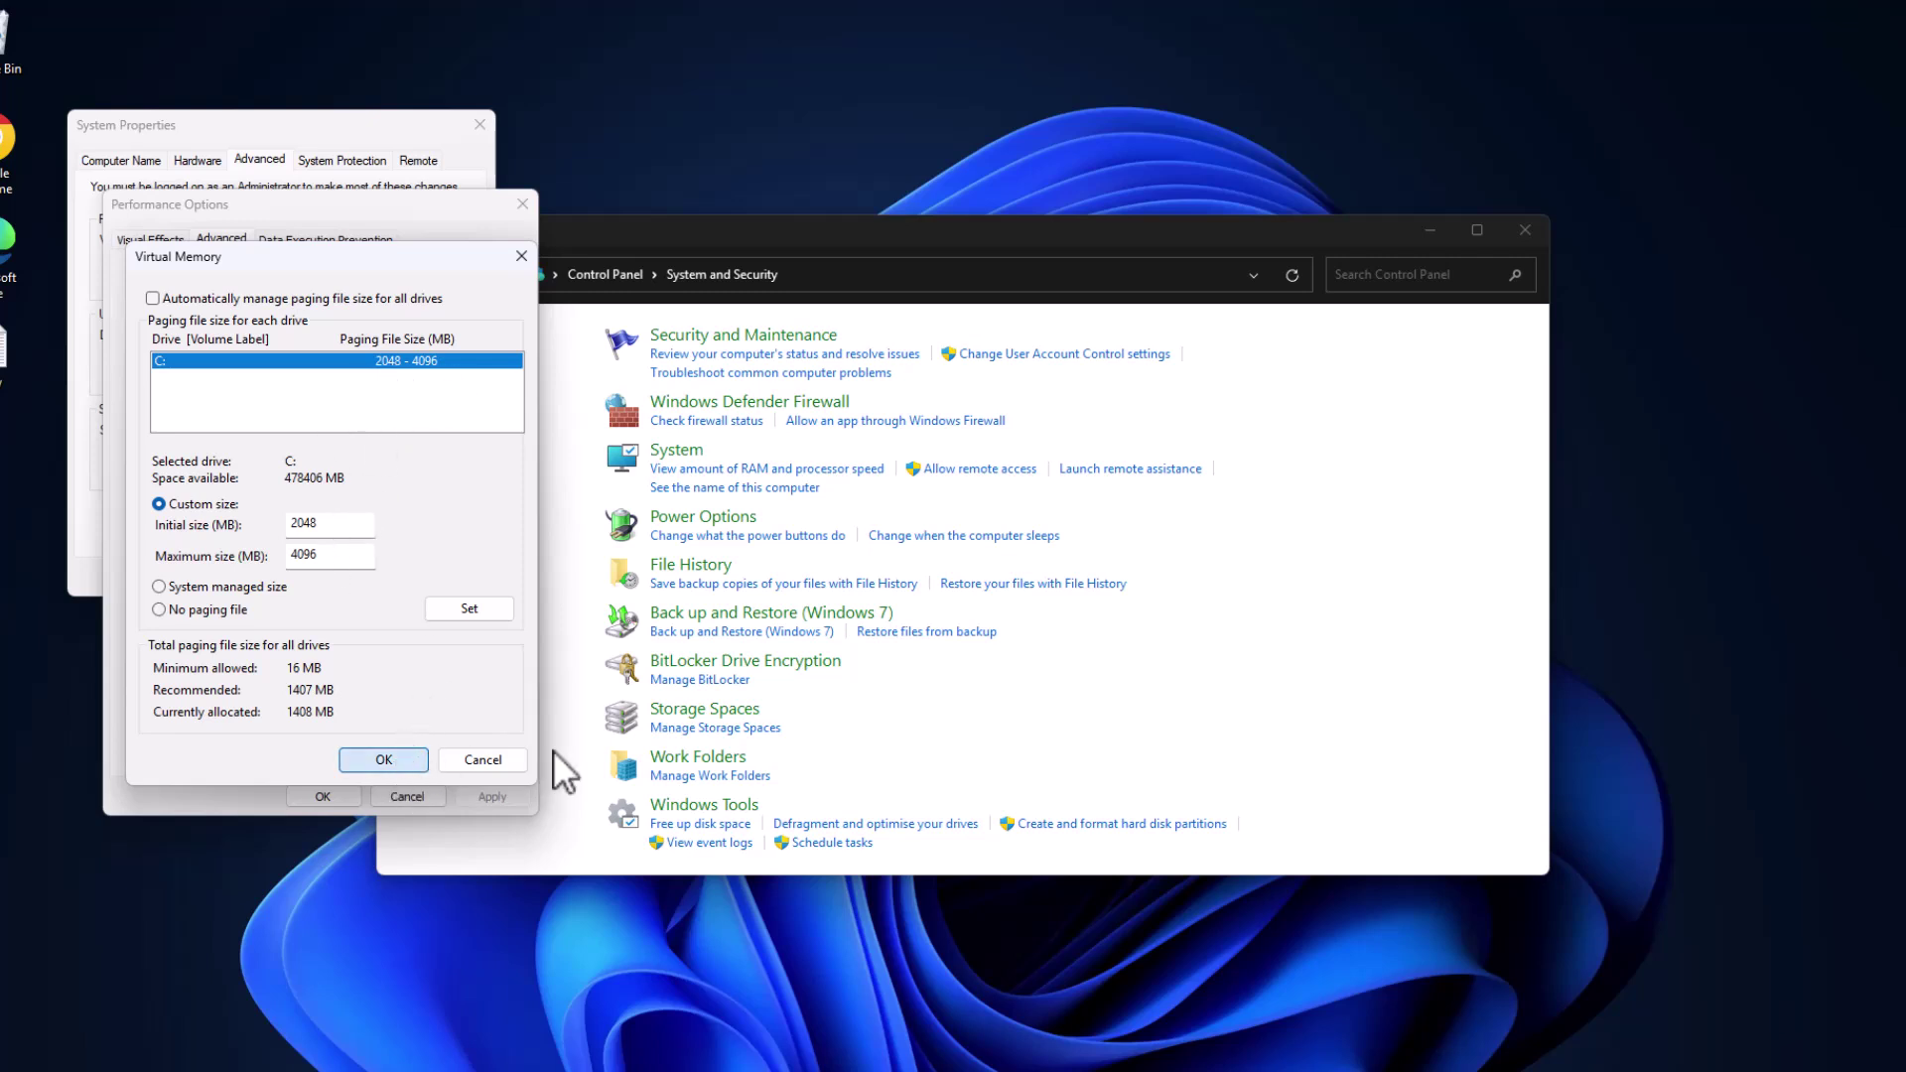
pyautogui.click(1093, 625)
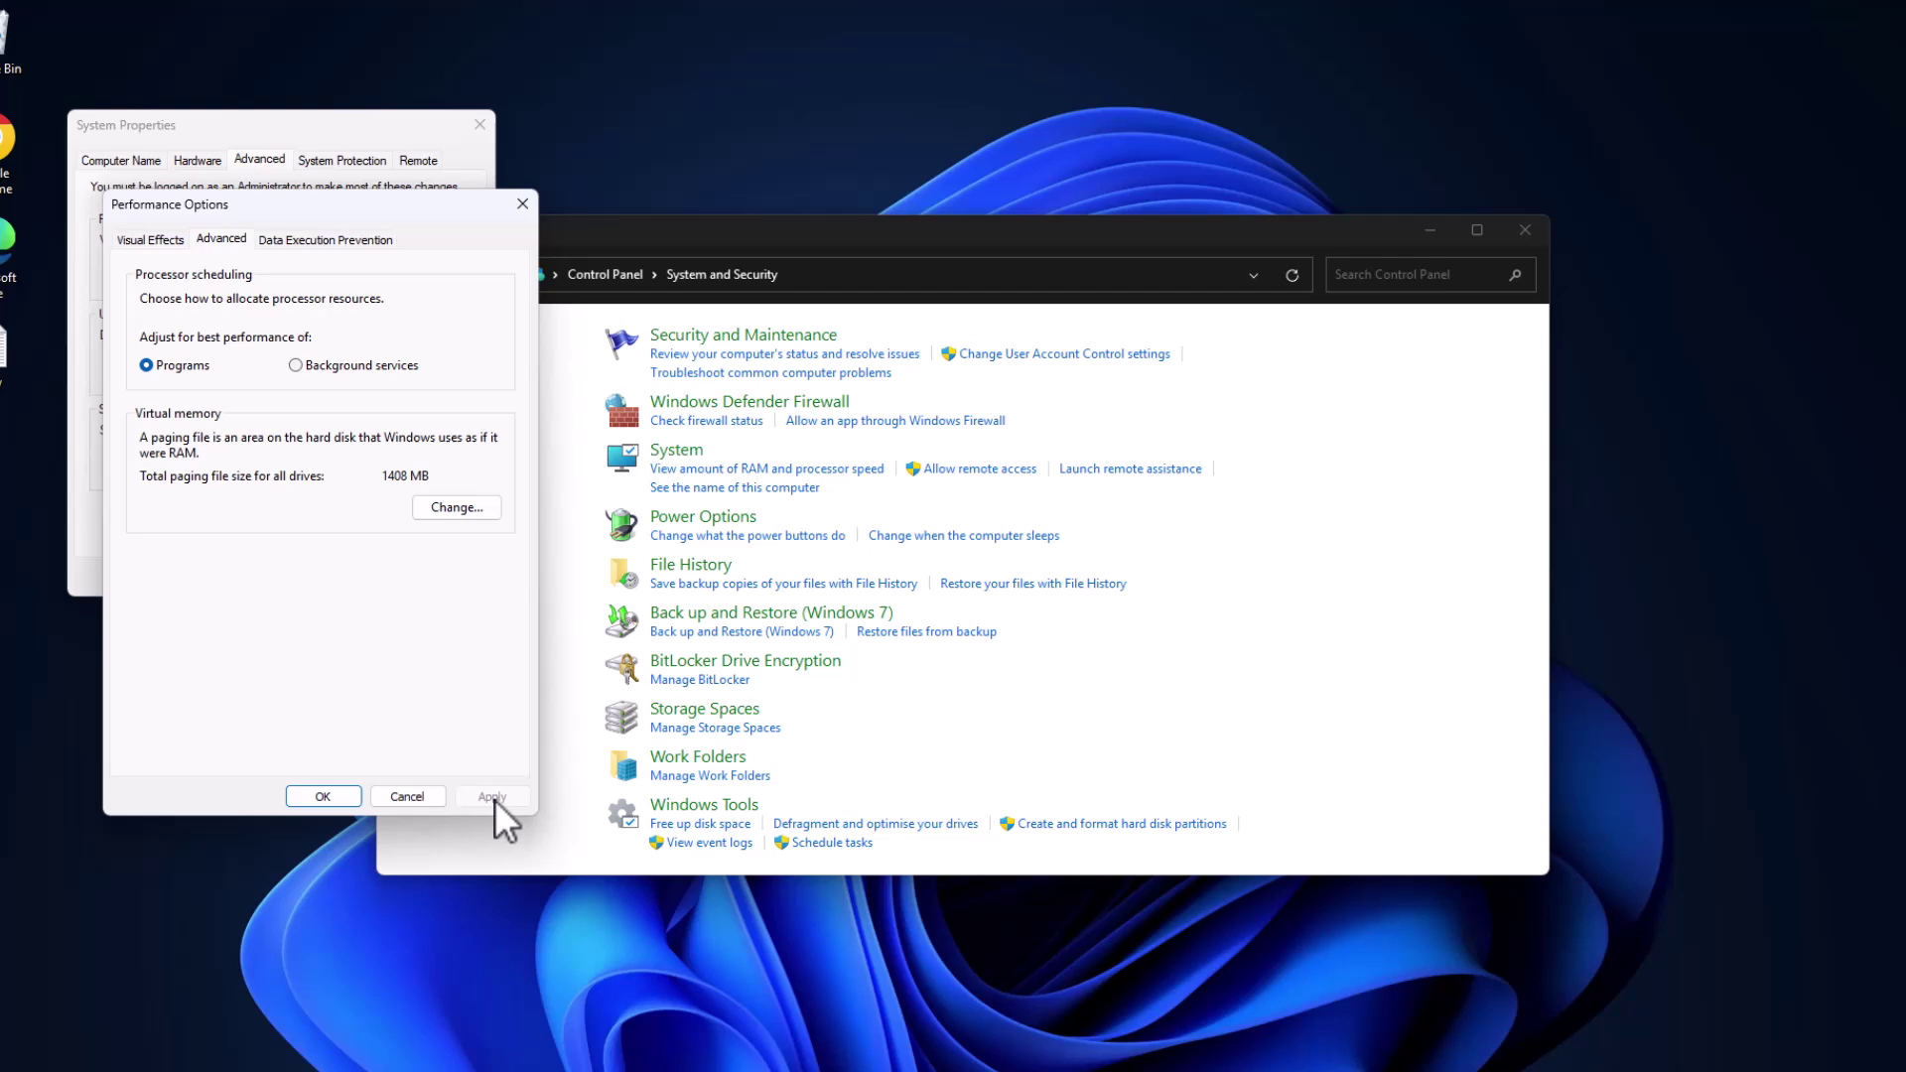
pyautogui.click(333, 794)
pyautogui.click(350, 574)
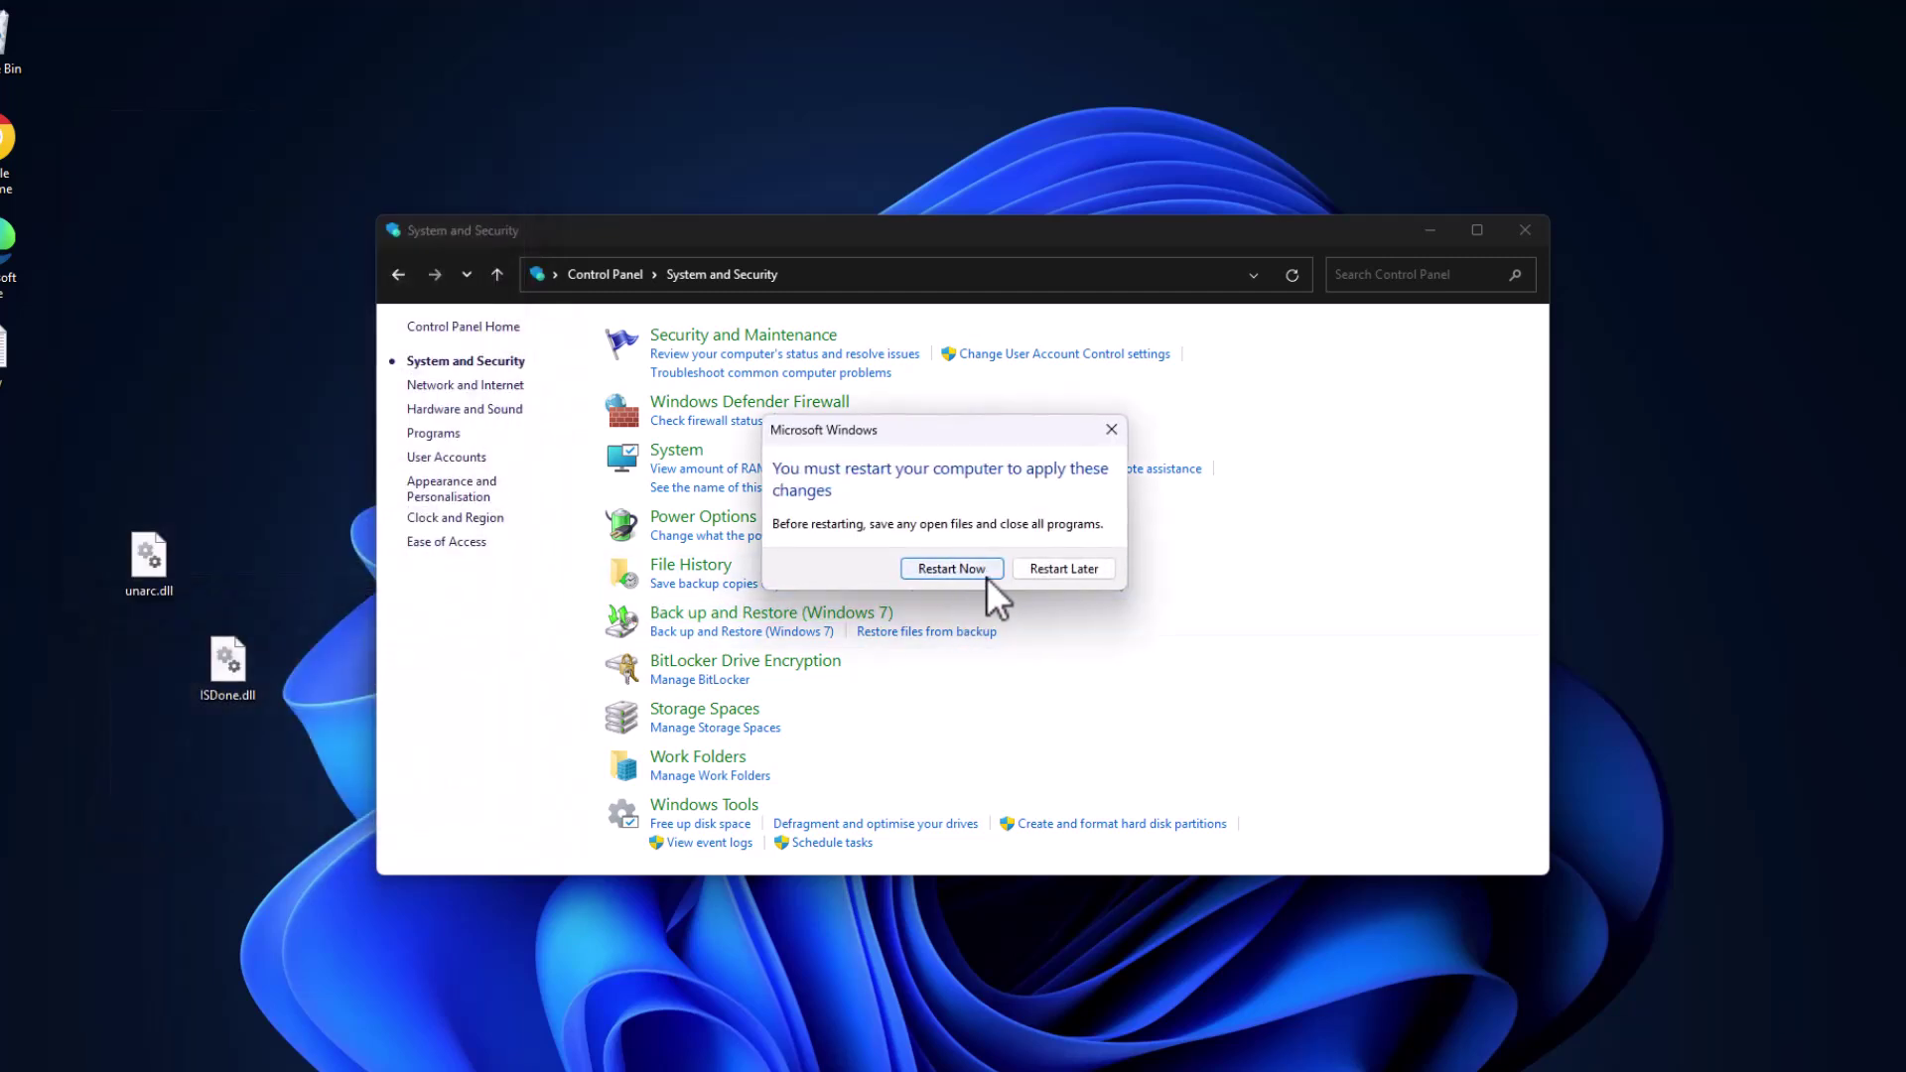
# Postpone the restart, close Control Panel, and switch to the FitGirl installation video tab.
pyautogui.click(1046, 568)
pyautogui.click(1525, 229)
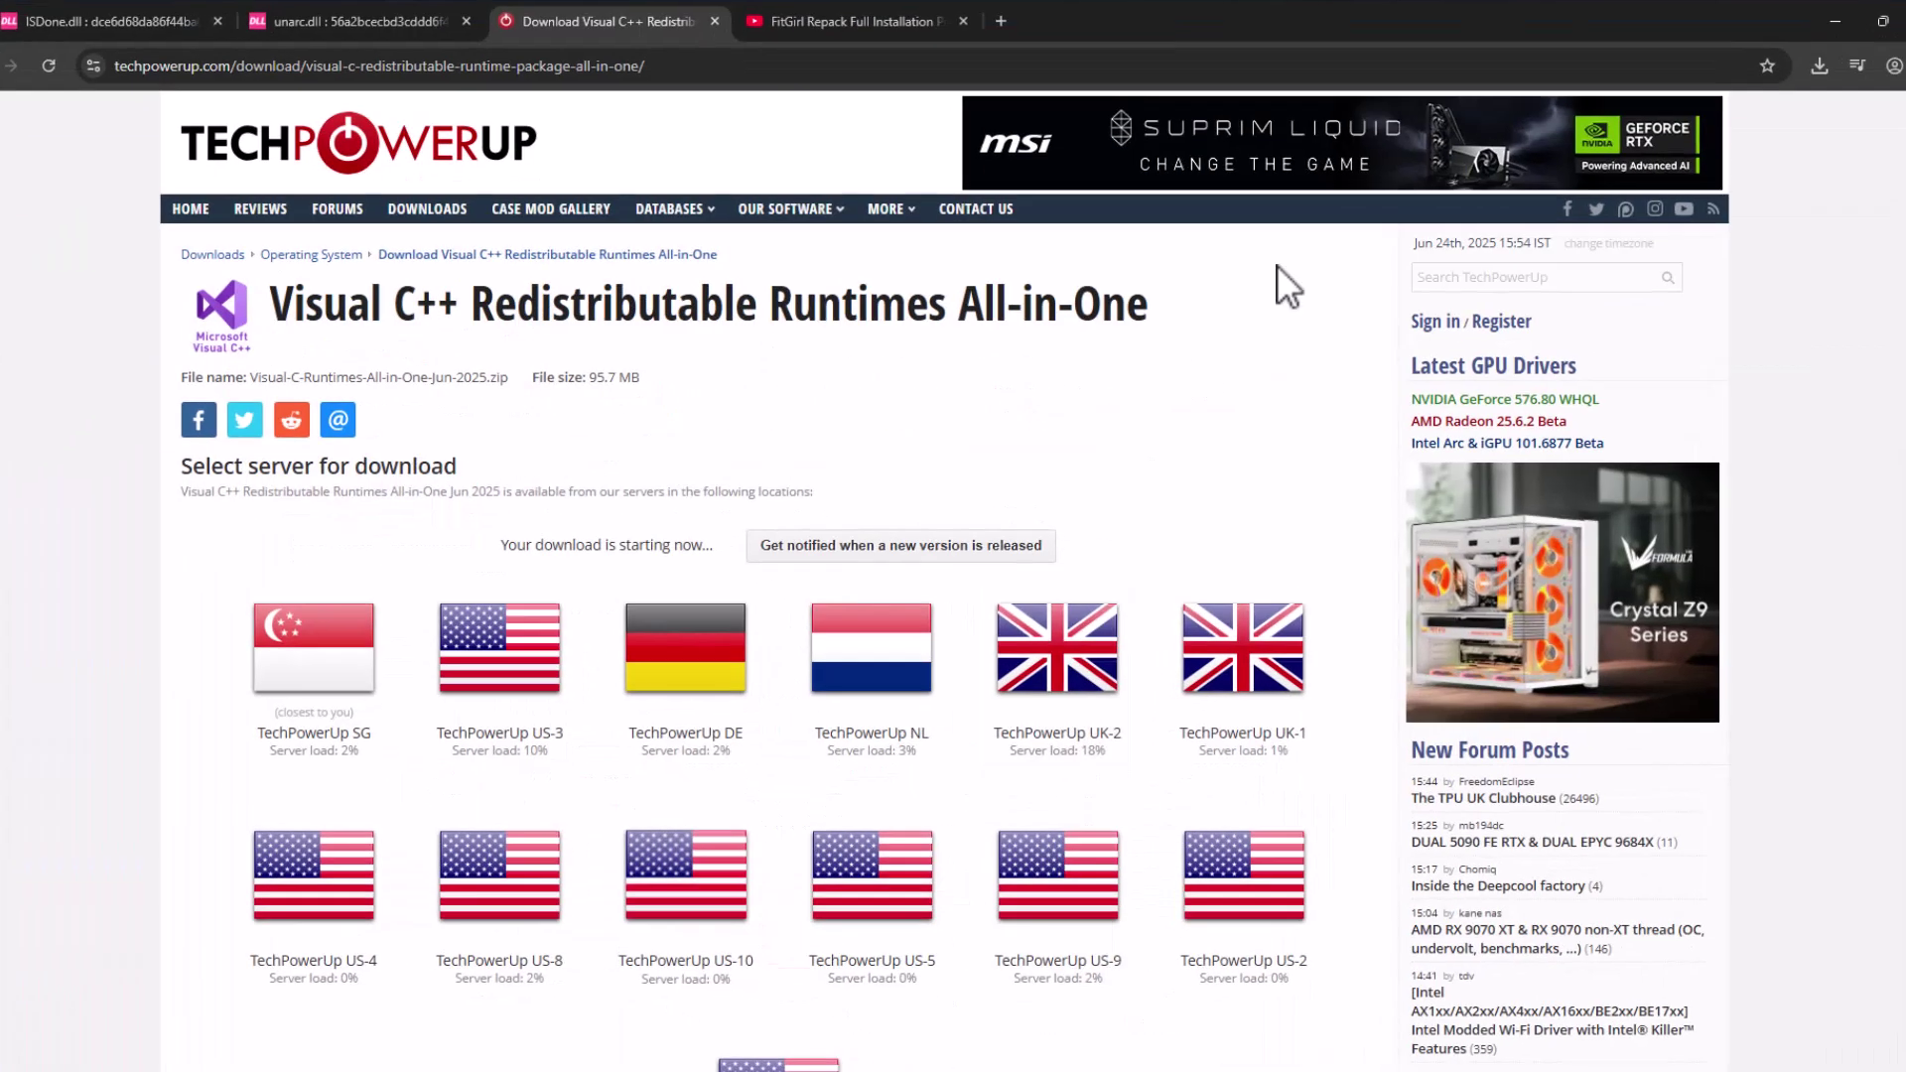
pyautogui.click(866, 24)
# Select the FitGirl installation video link in the Notepad notes, then minimize Notepad.
pyautogui.hotkey('alt', 'Tab')
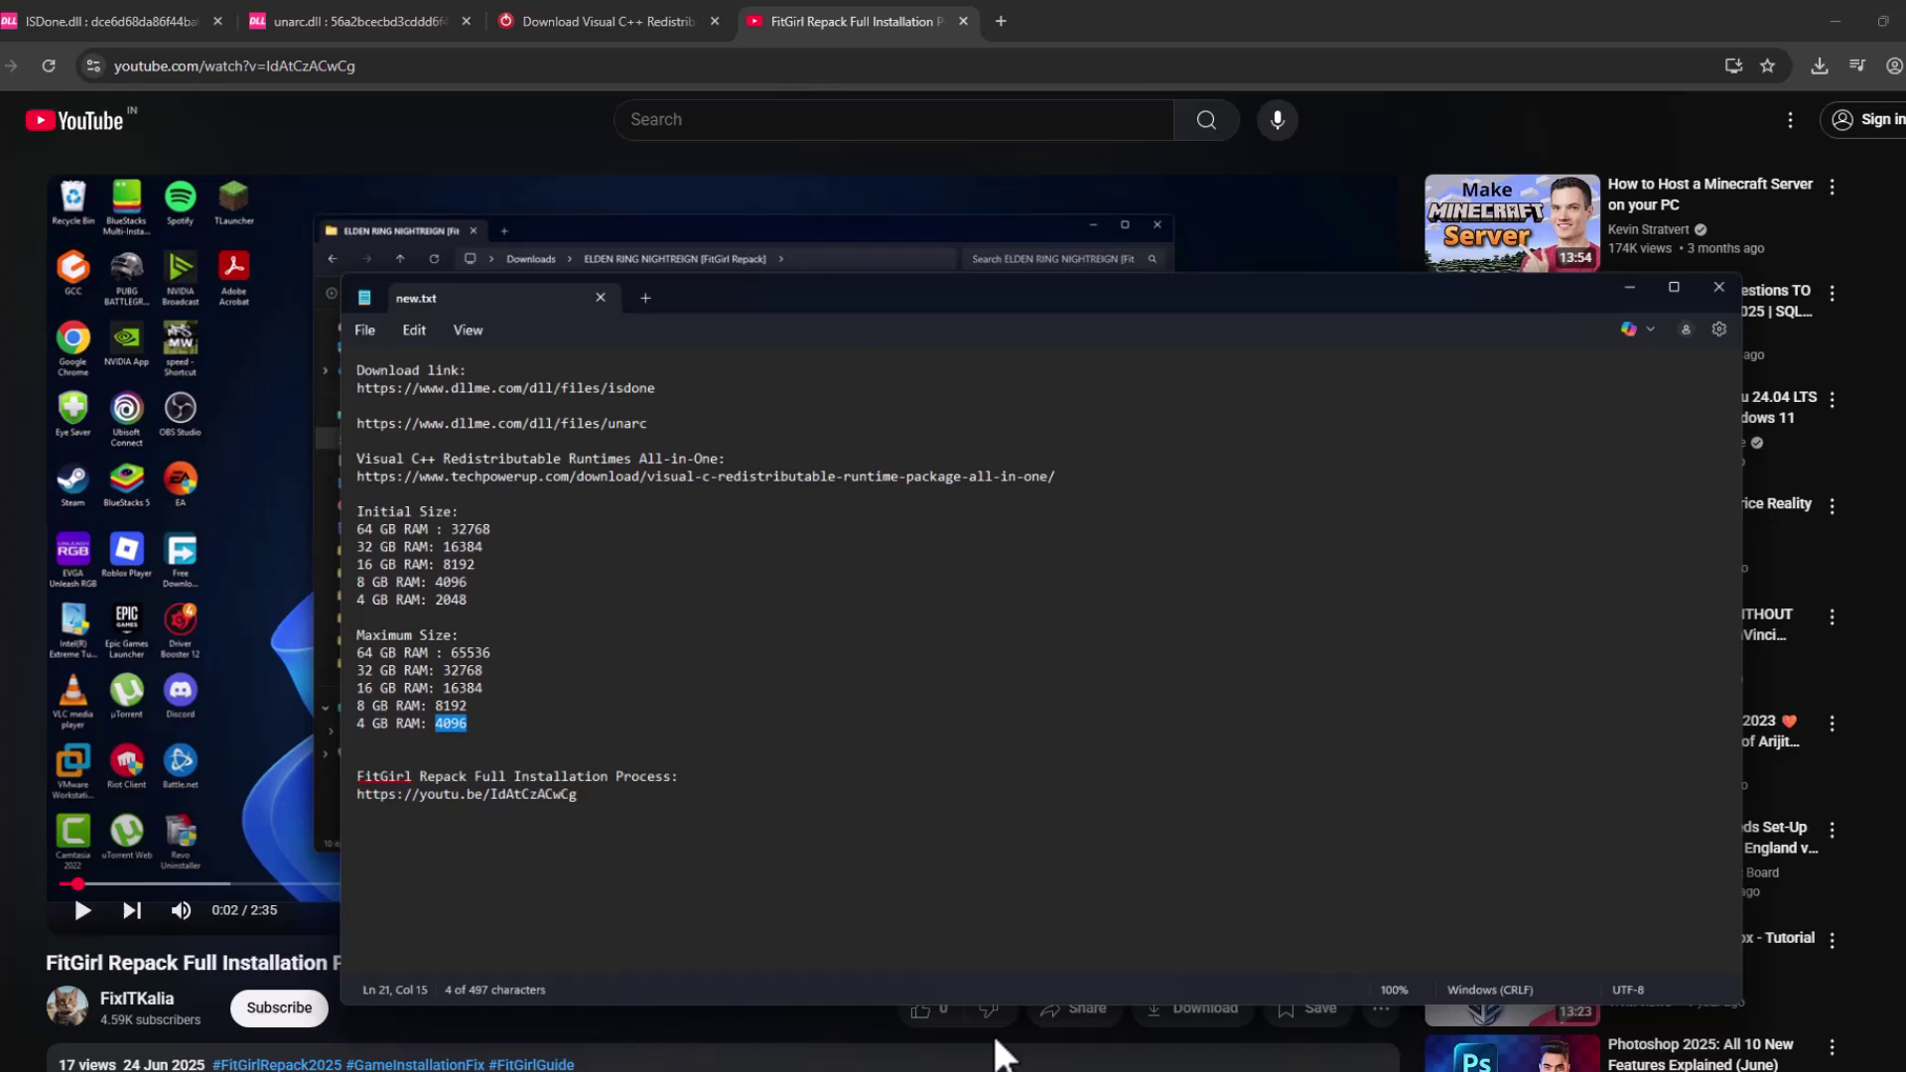
pyautogui.moveTo(309, 757); pyautogui.dragTo(544, 778)
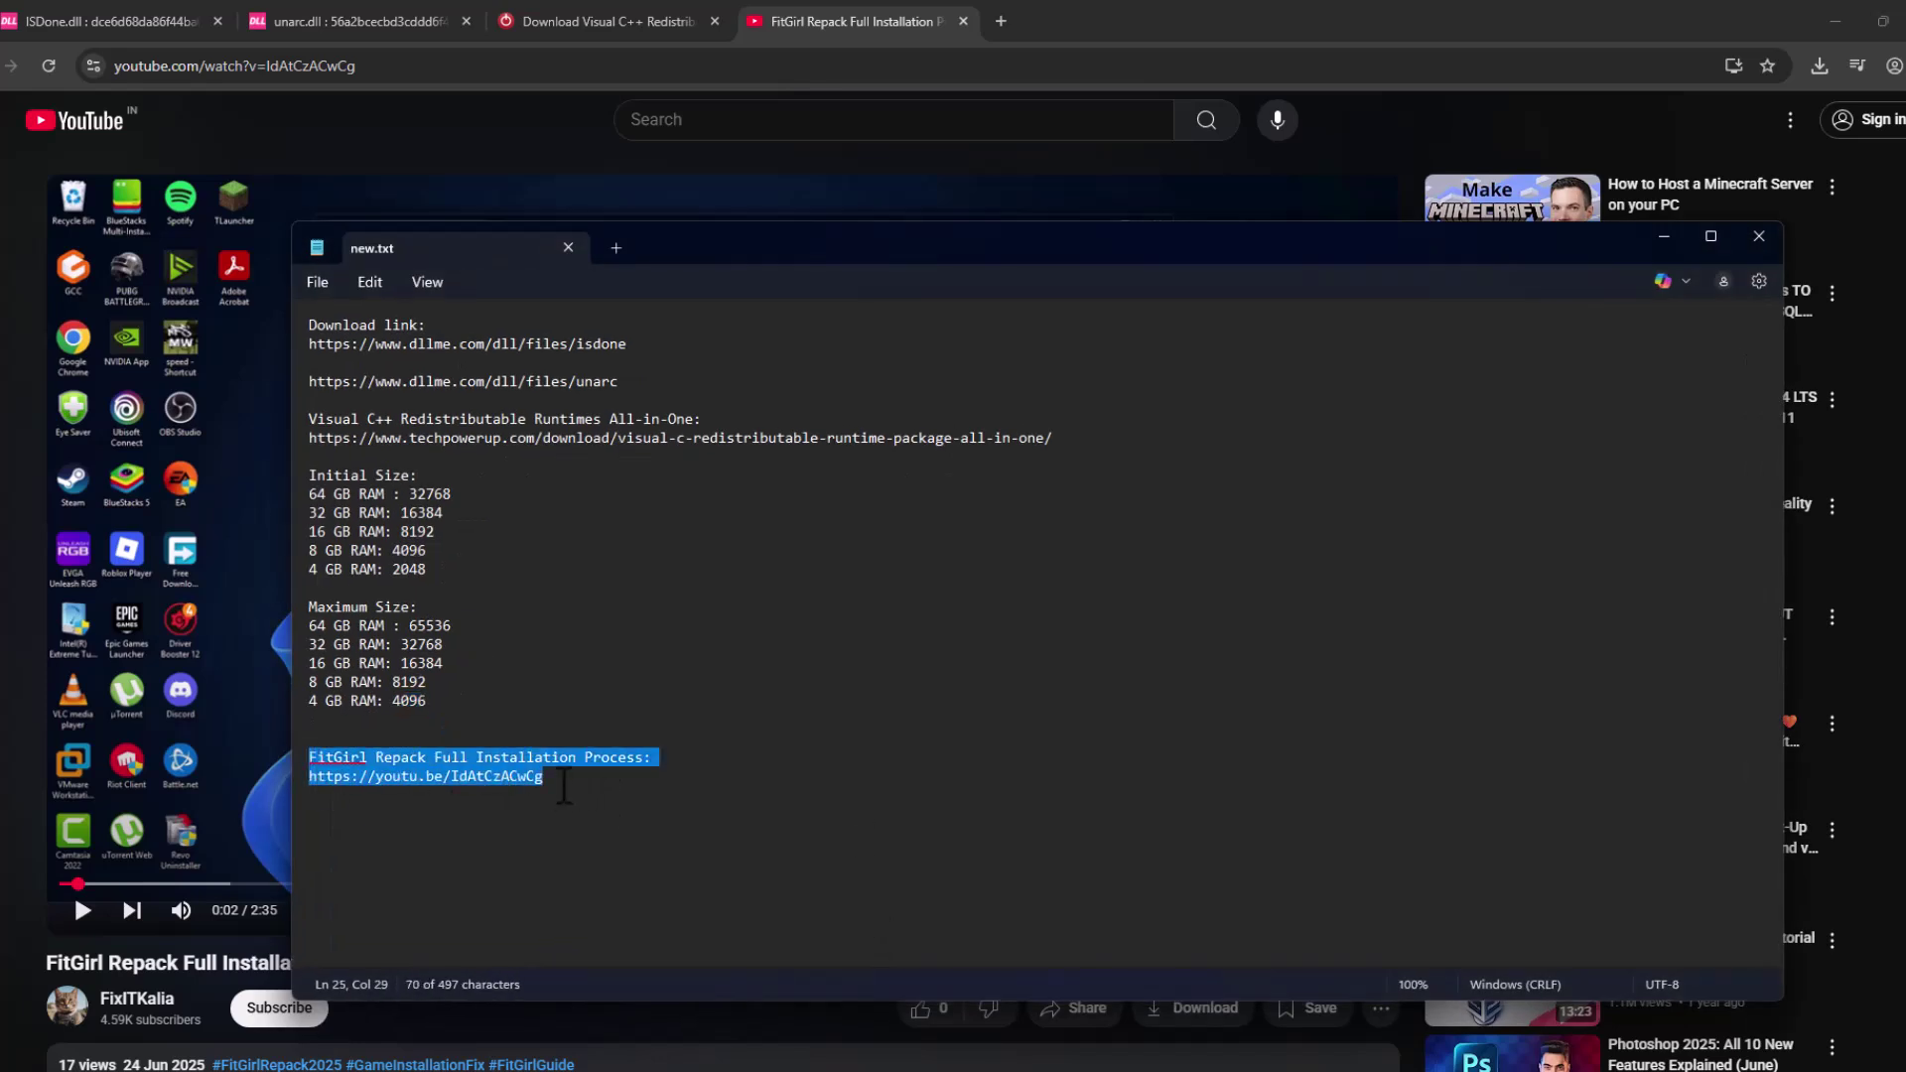
pyautogui.tripleClick(544, 776)
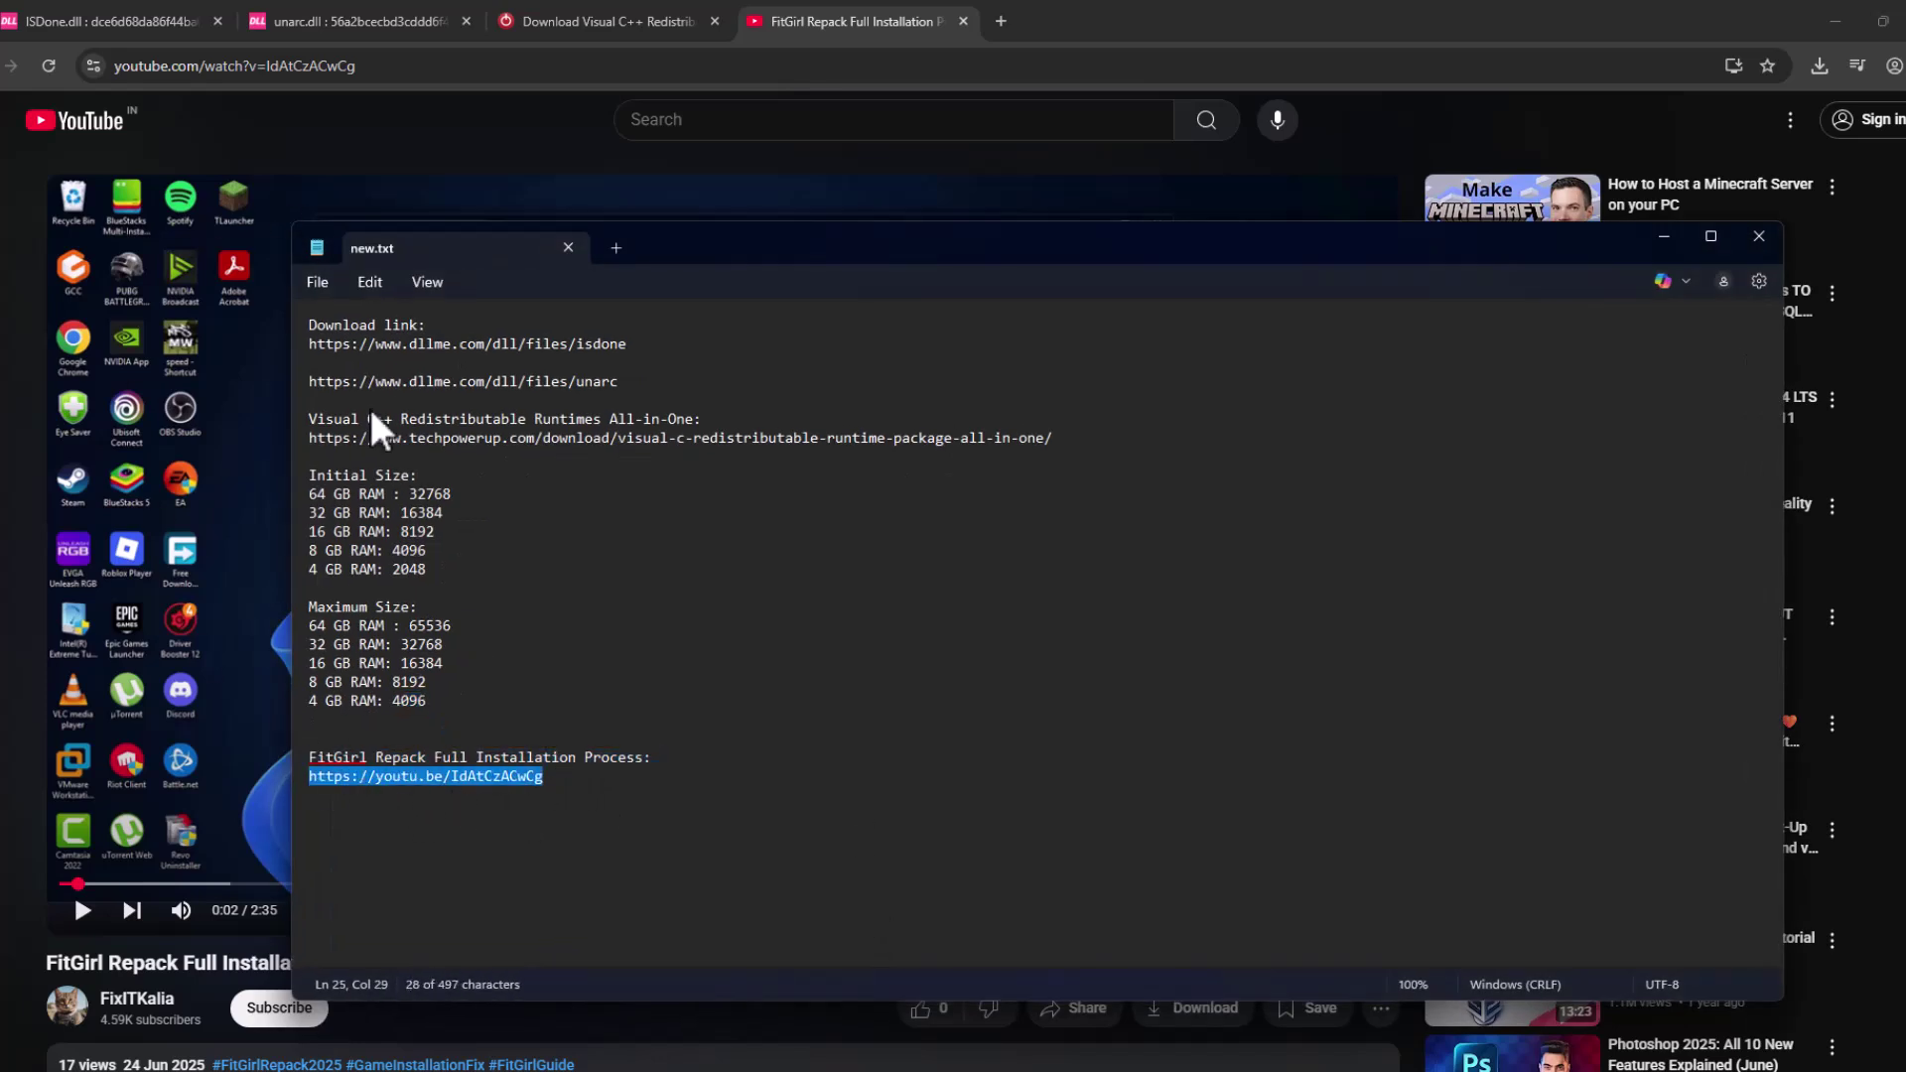
pyautogui.click(501, 795)
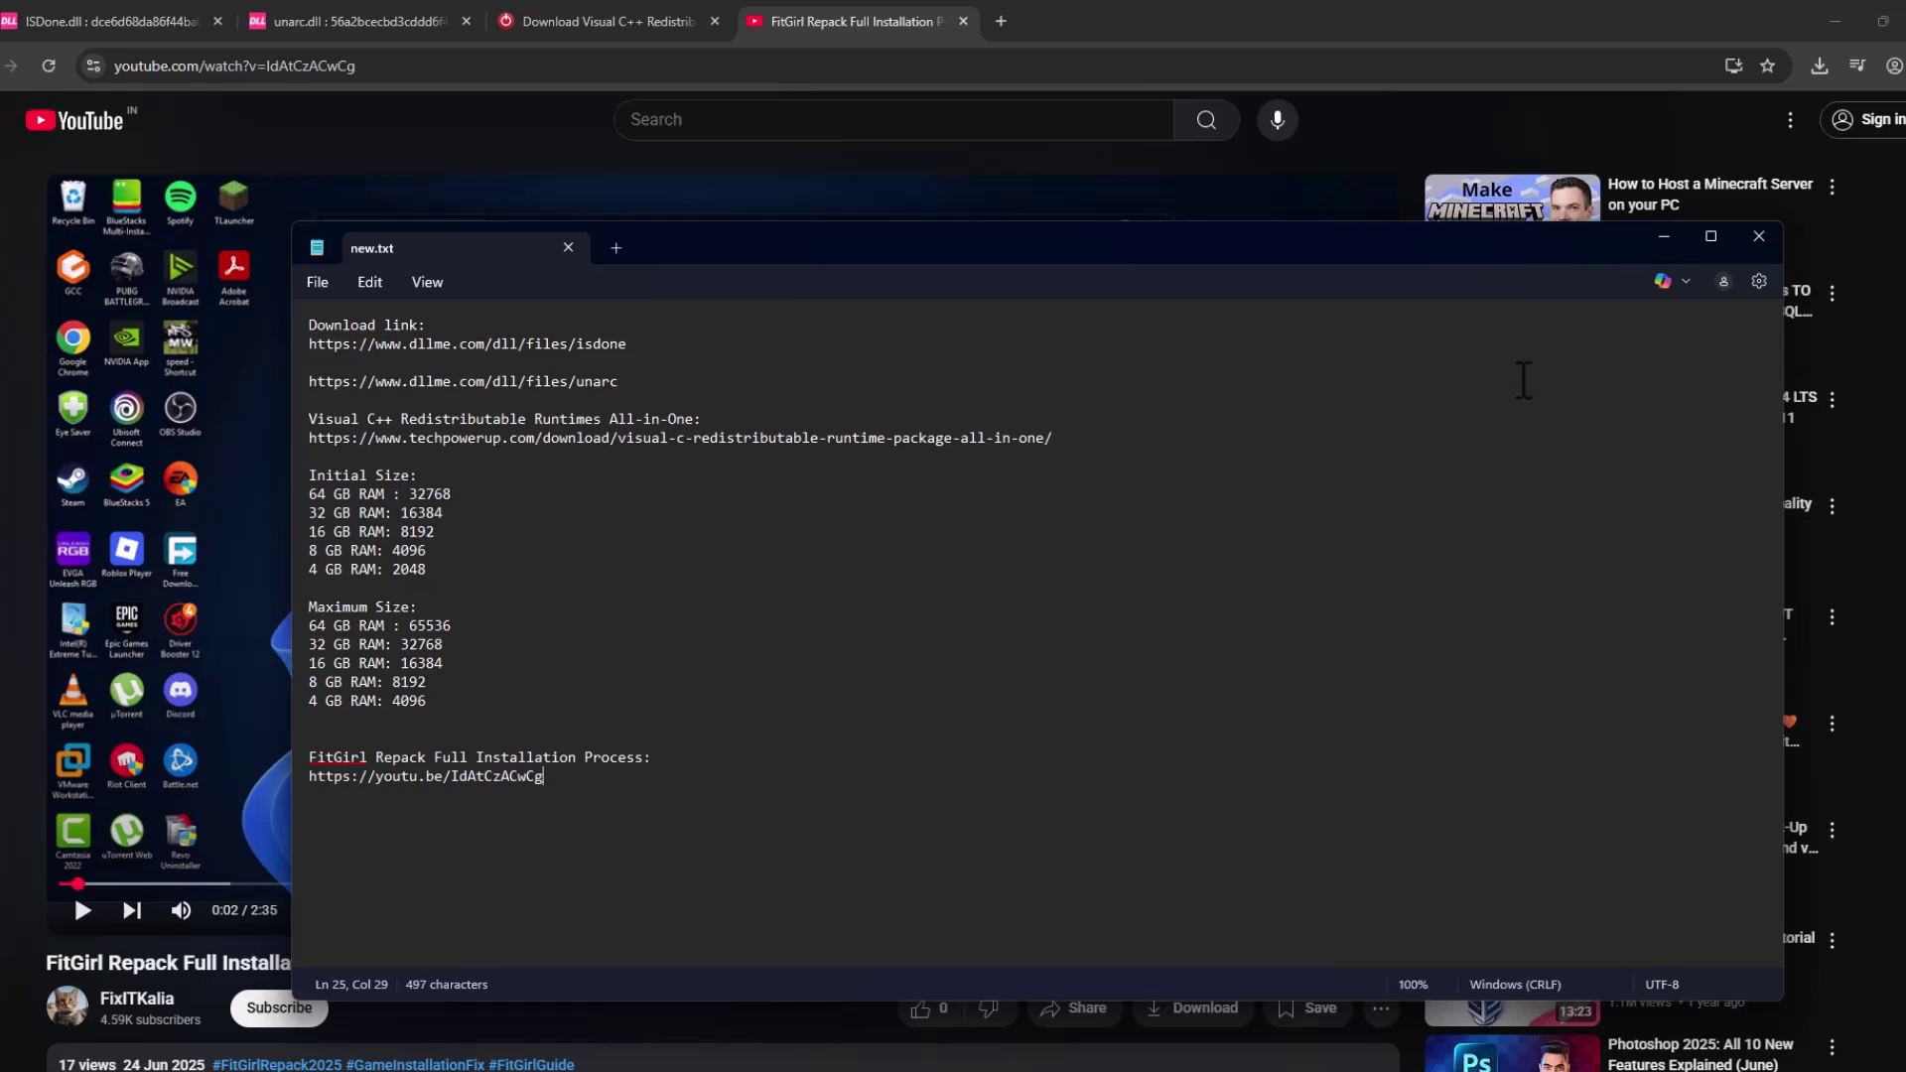
pyautogui.click(1661, 240)
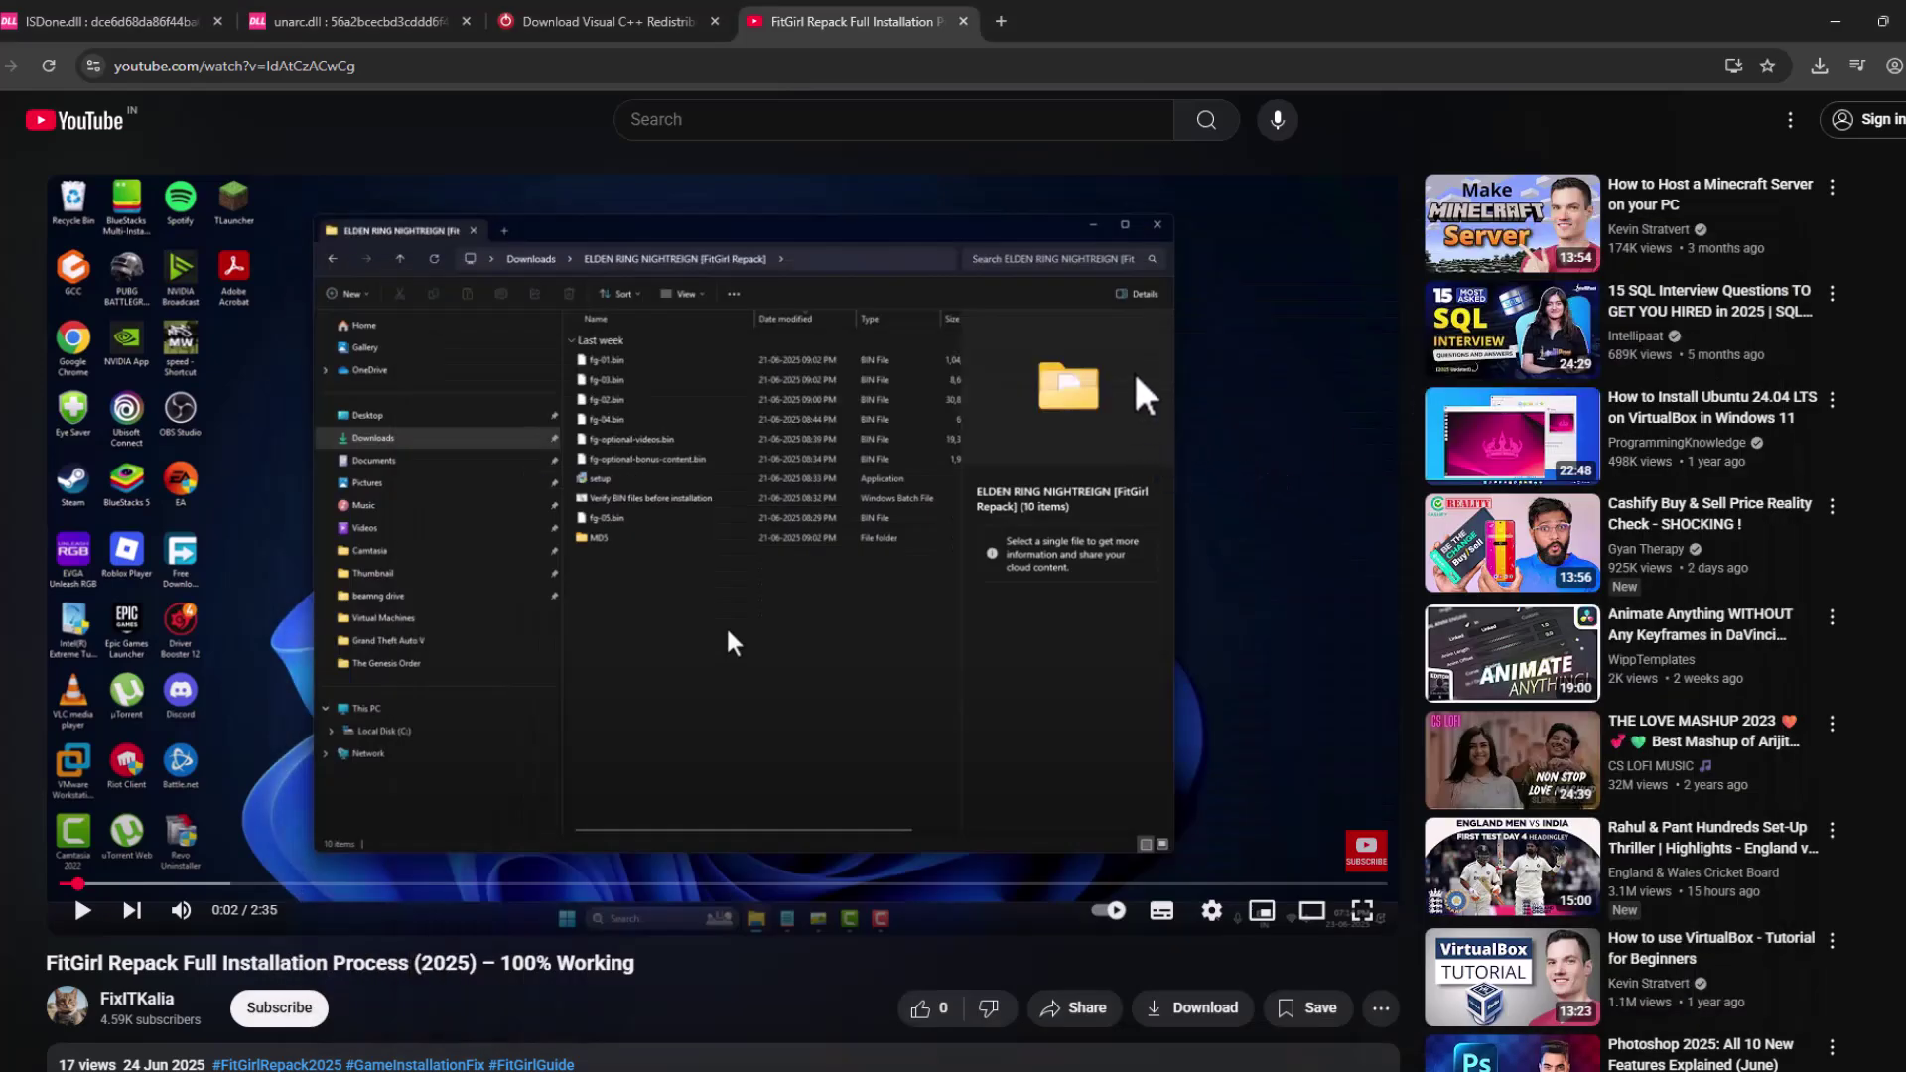